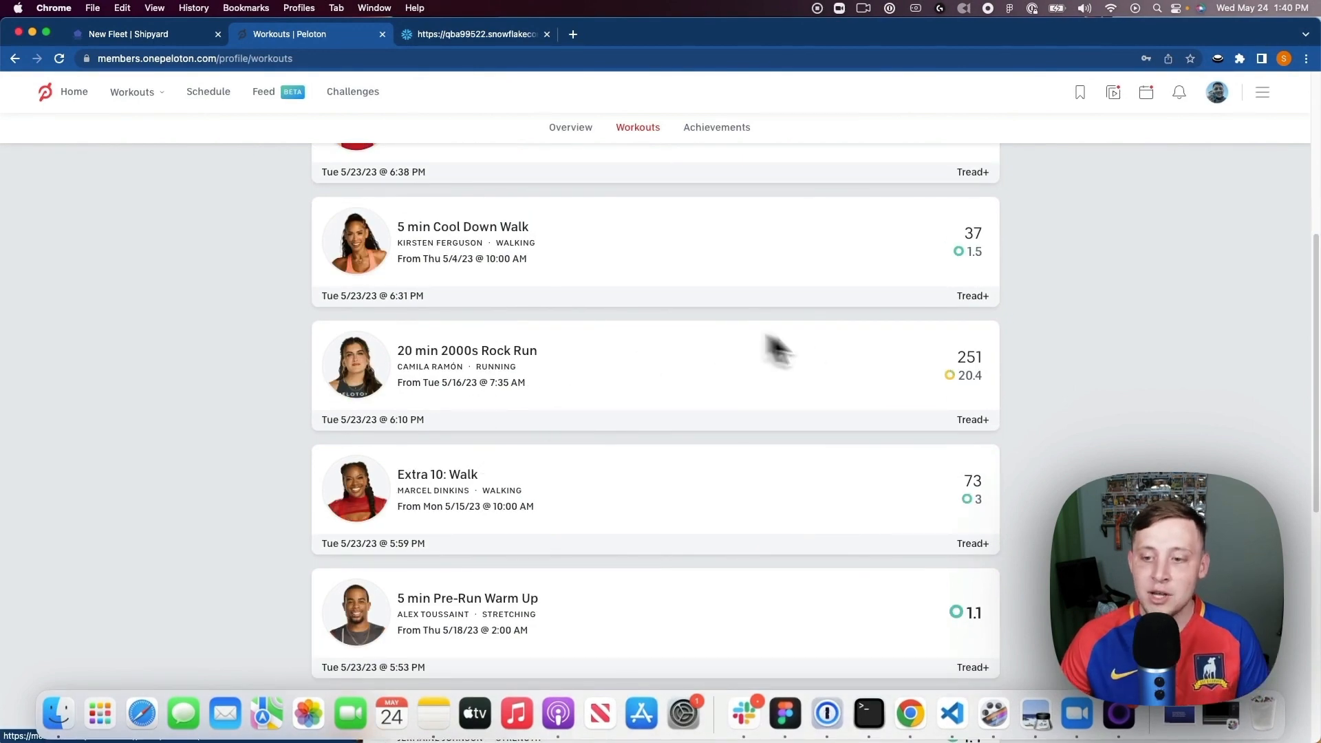
scroll(902, 330, "up", 3)
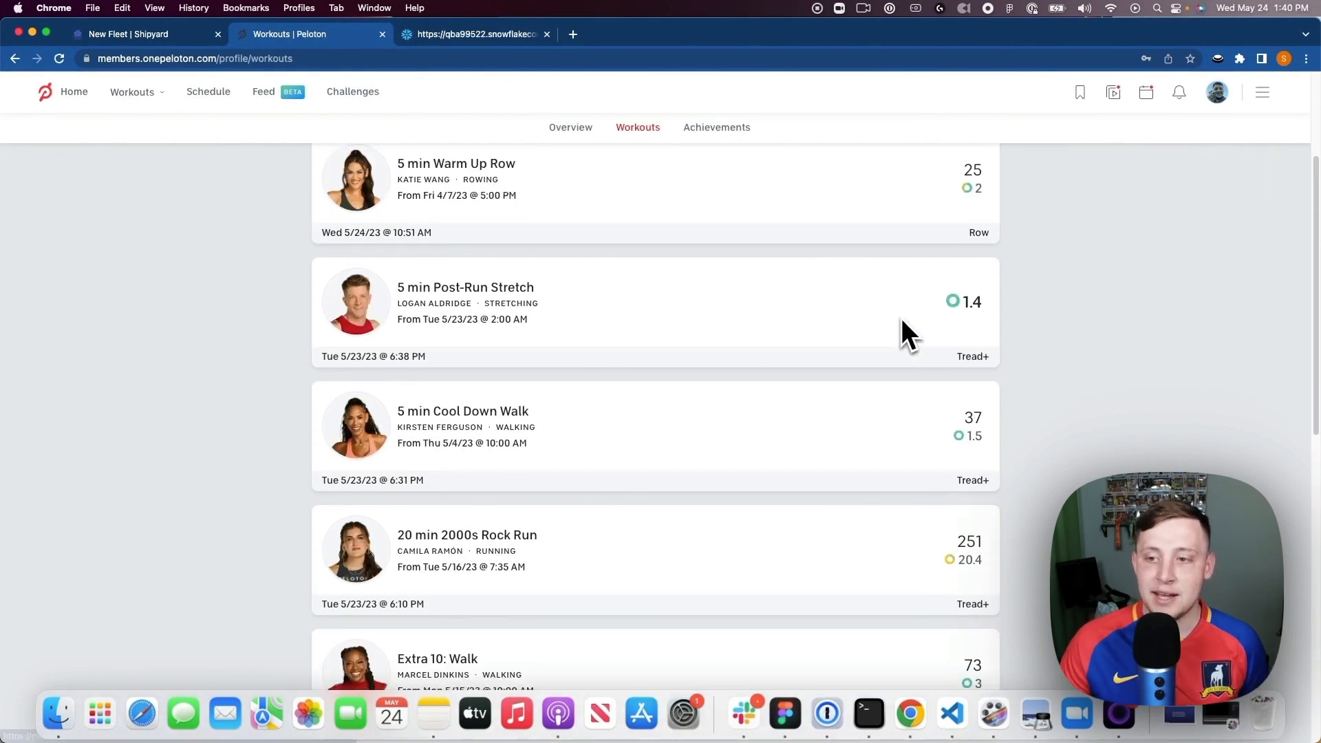
scroll(896, 330, "up", 2)
scroll(860, 310, "down", 2)
scroll(803, 270, "up", 3)
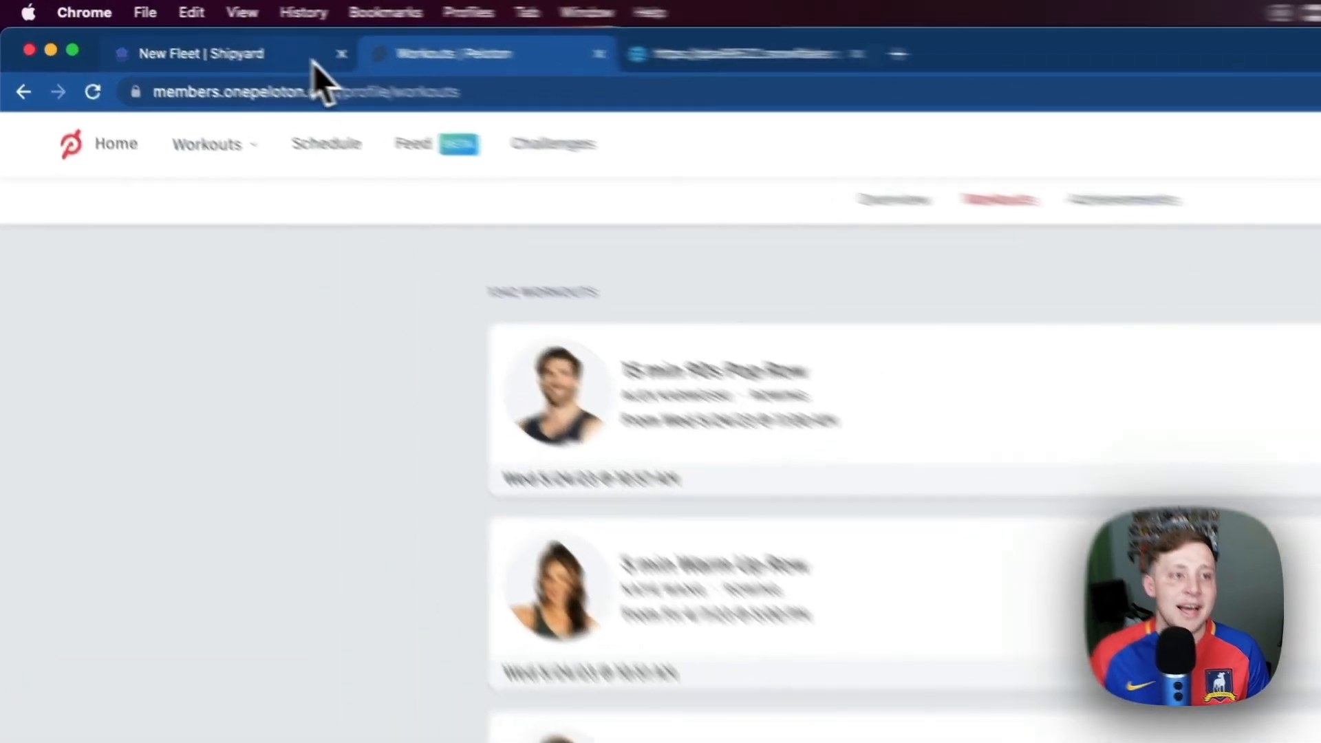
Switch to the New Fleet page in Shipyard and place a Python code vessel on the fleet canvas
left_click(172, 34)
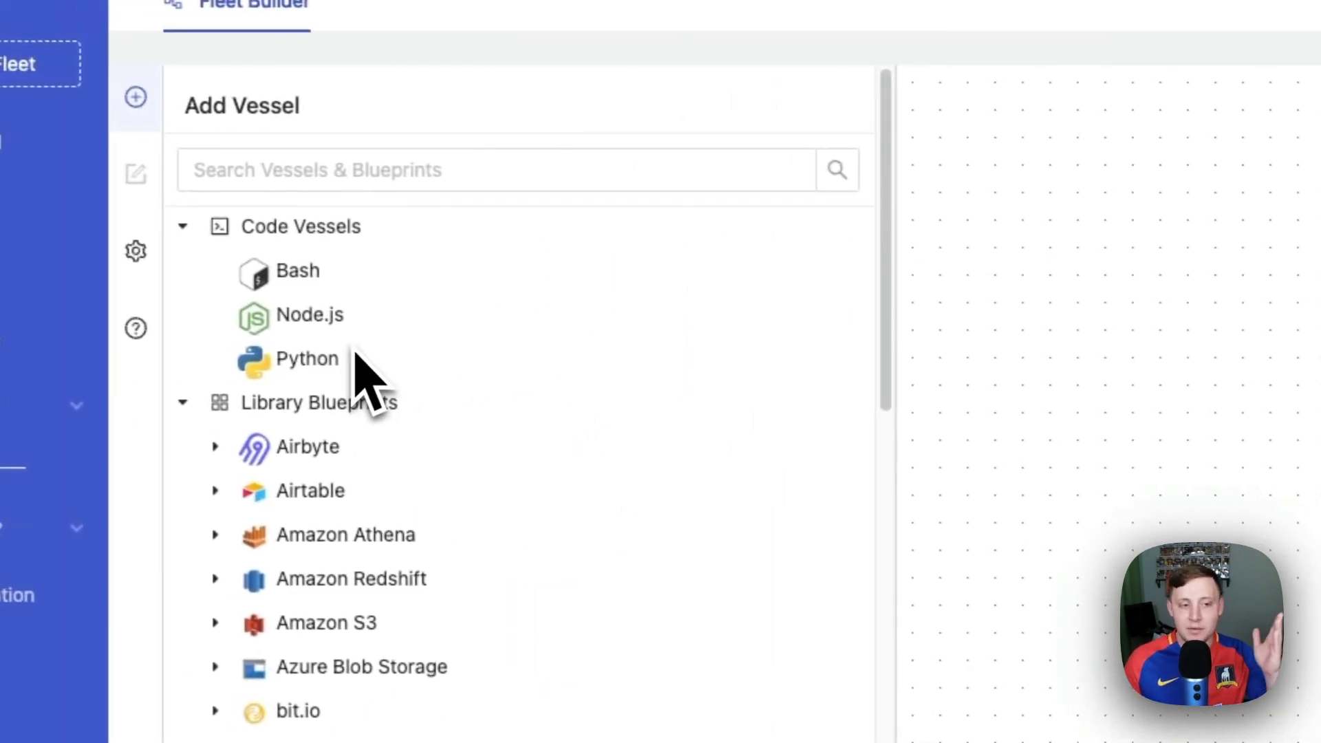
double_click(344, 363)
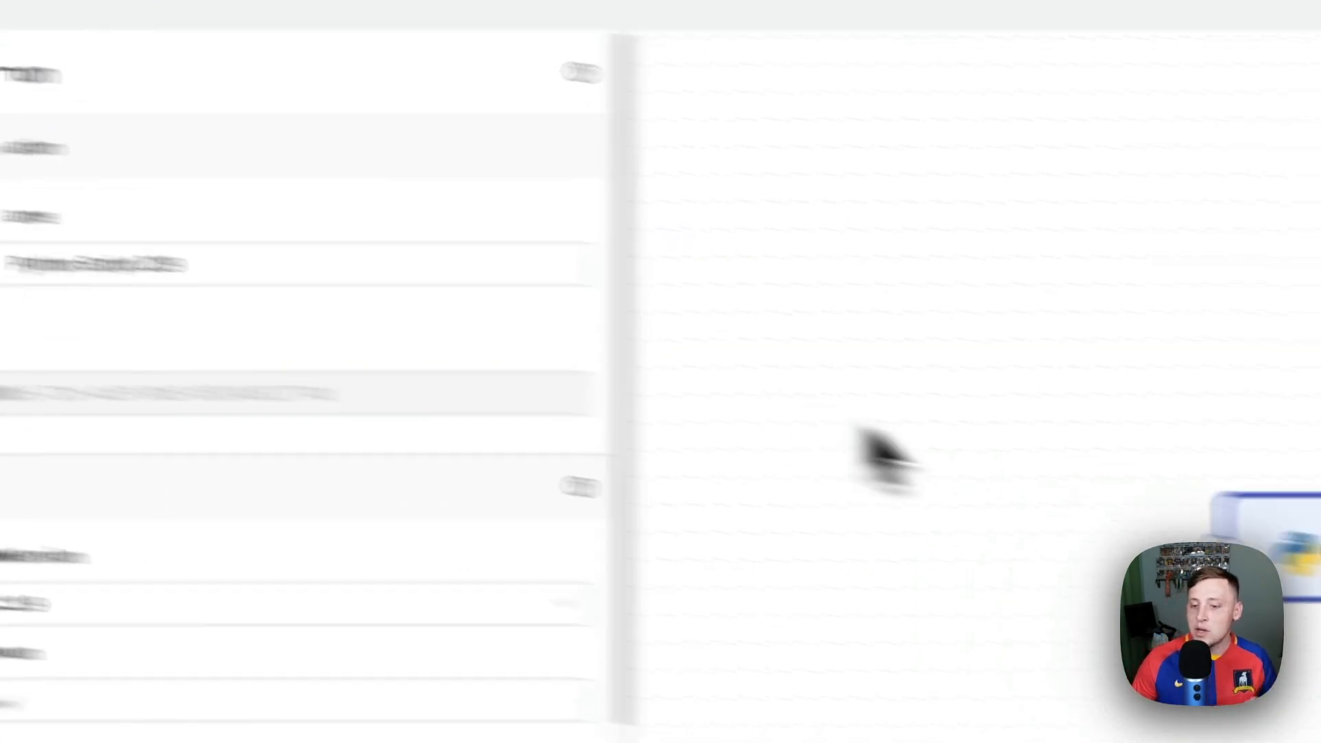
left_click_drag(939, 544, 670, 213)
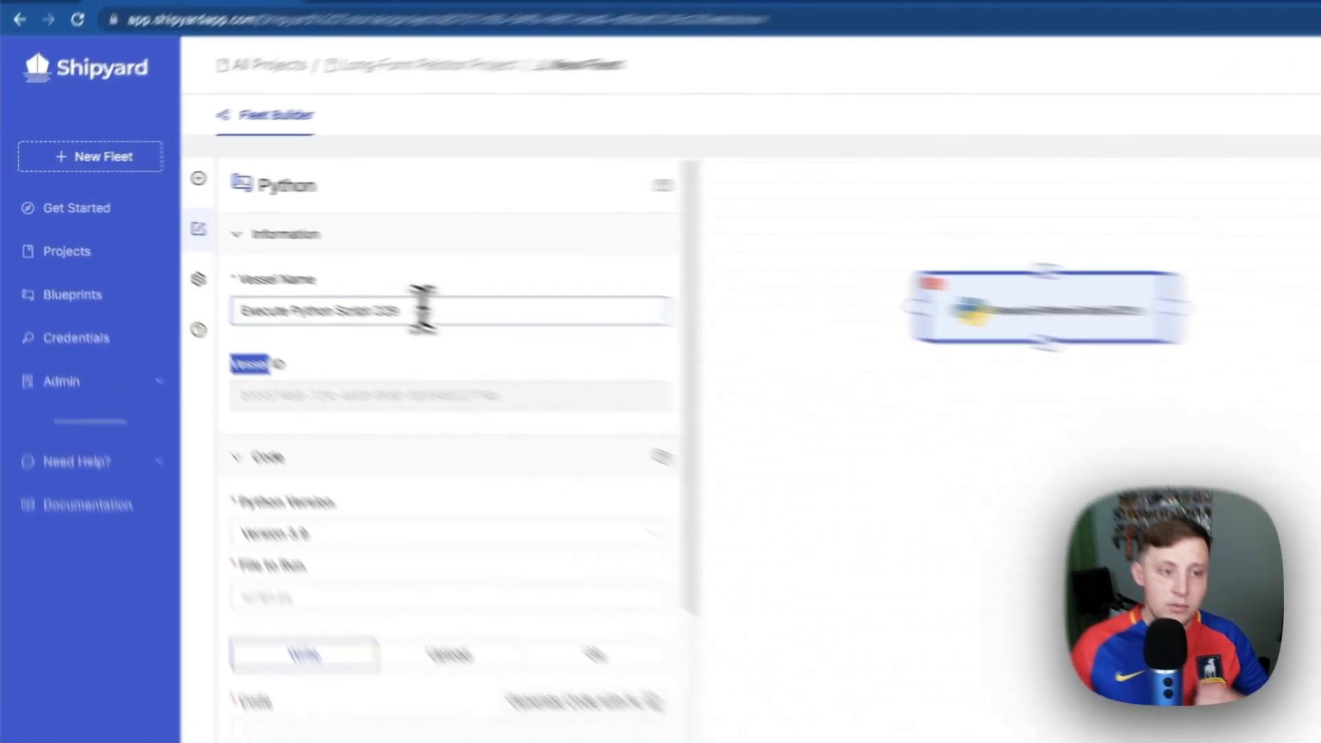
Name the Python vessel "Extract Data from Peloton" and set its file to run to extraction.py
triple_click(319, 280)
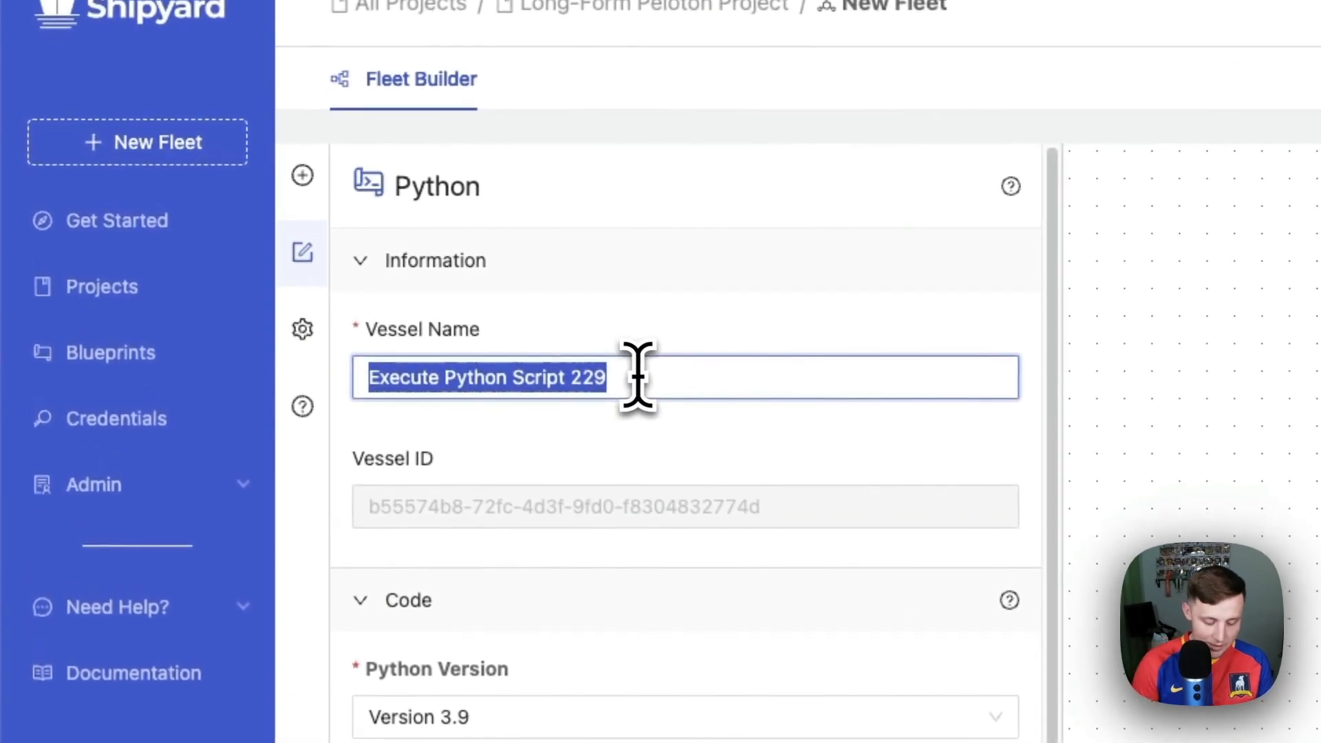
type("Extract Data from Peloton")
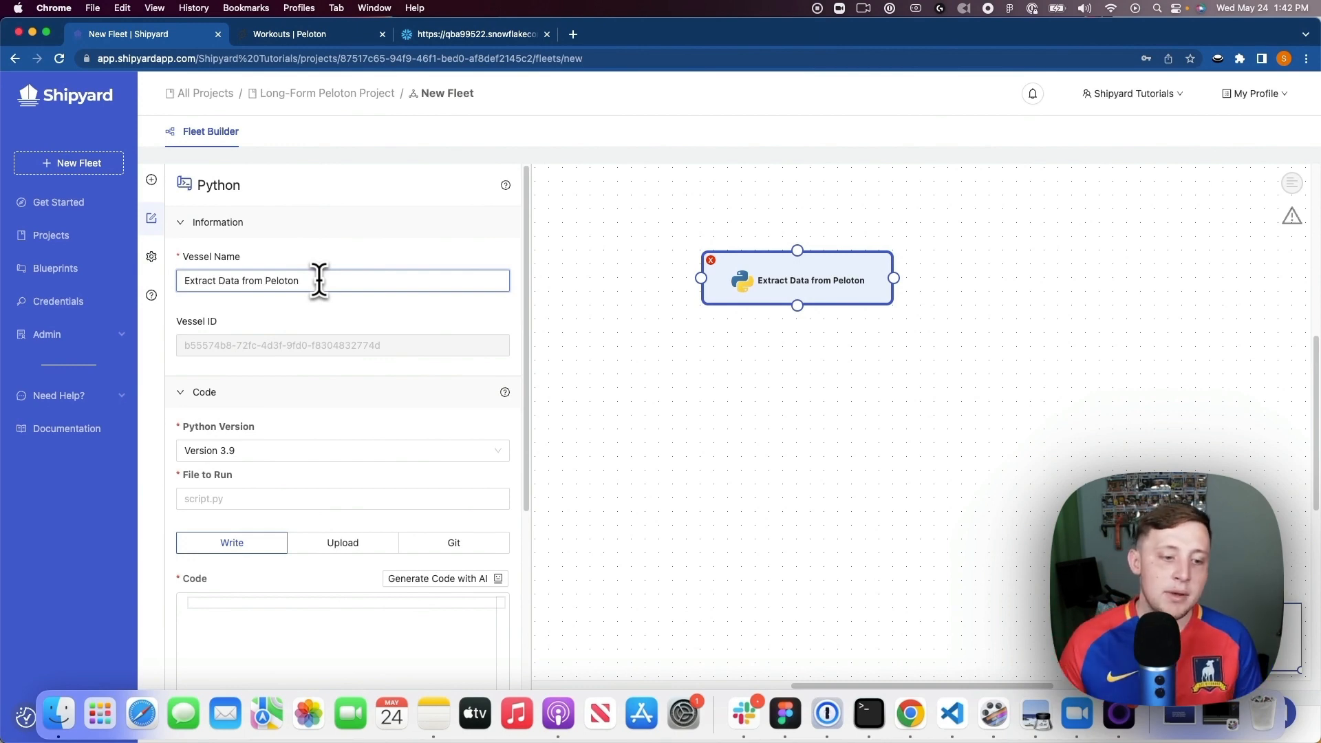
left_click(245, 498)
type("extra")
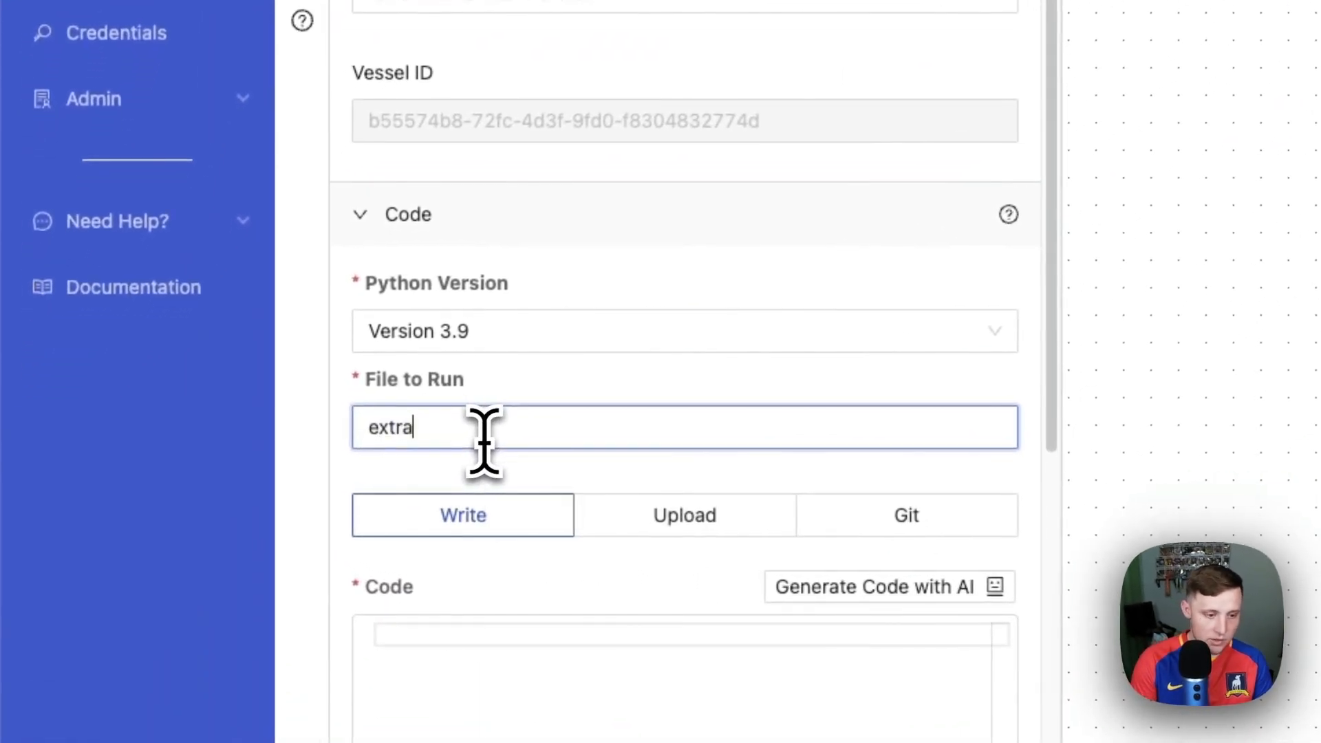
type("ction.p")
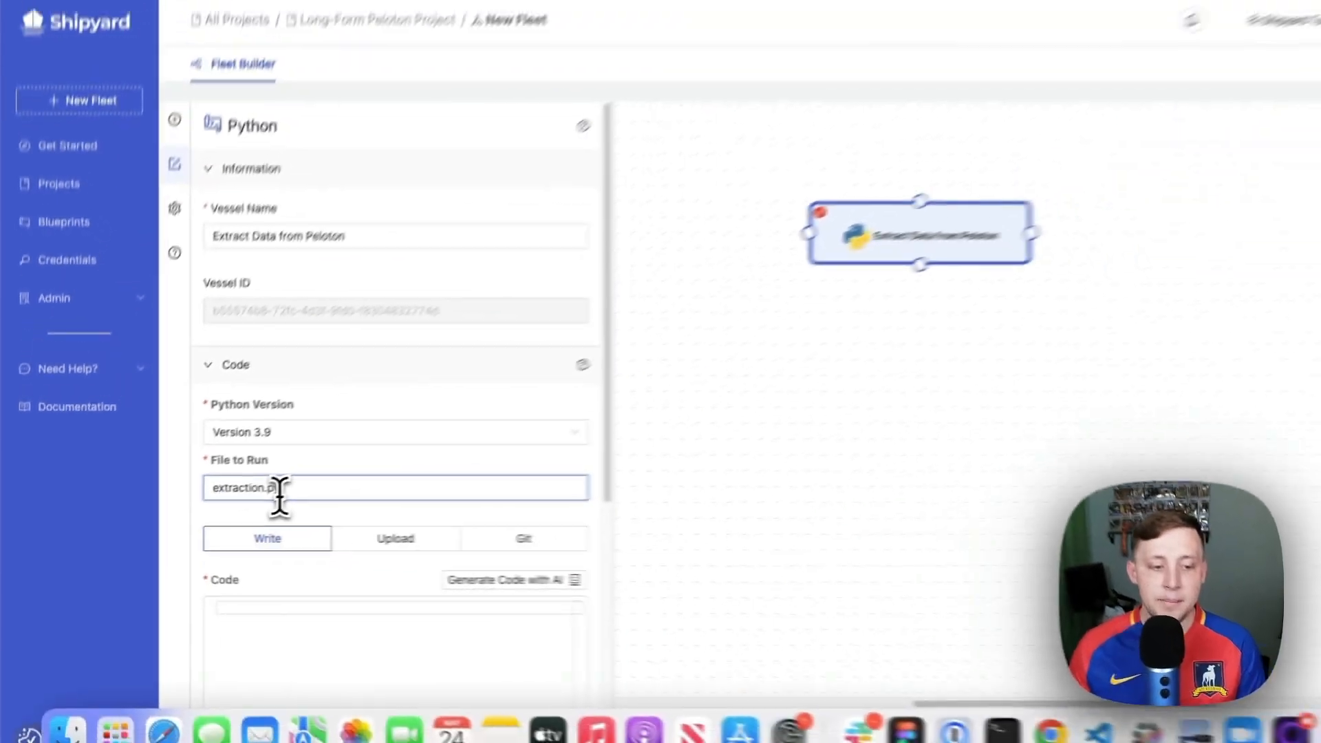
type("y")
Write the import lines for requests, json, pandas as pd and os in the vessel's code
scroll(279, 509, "down", 2)
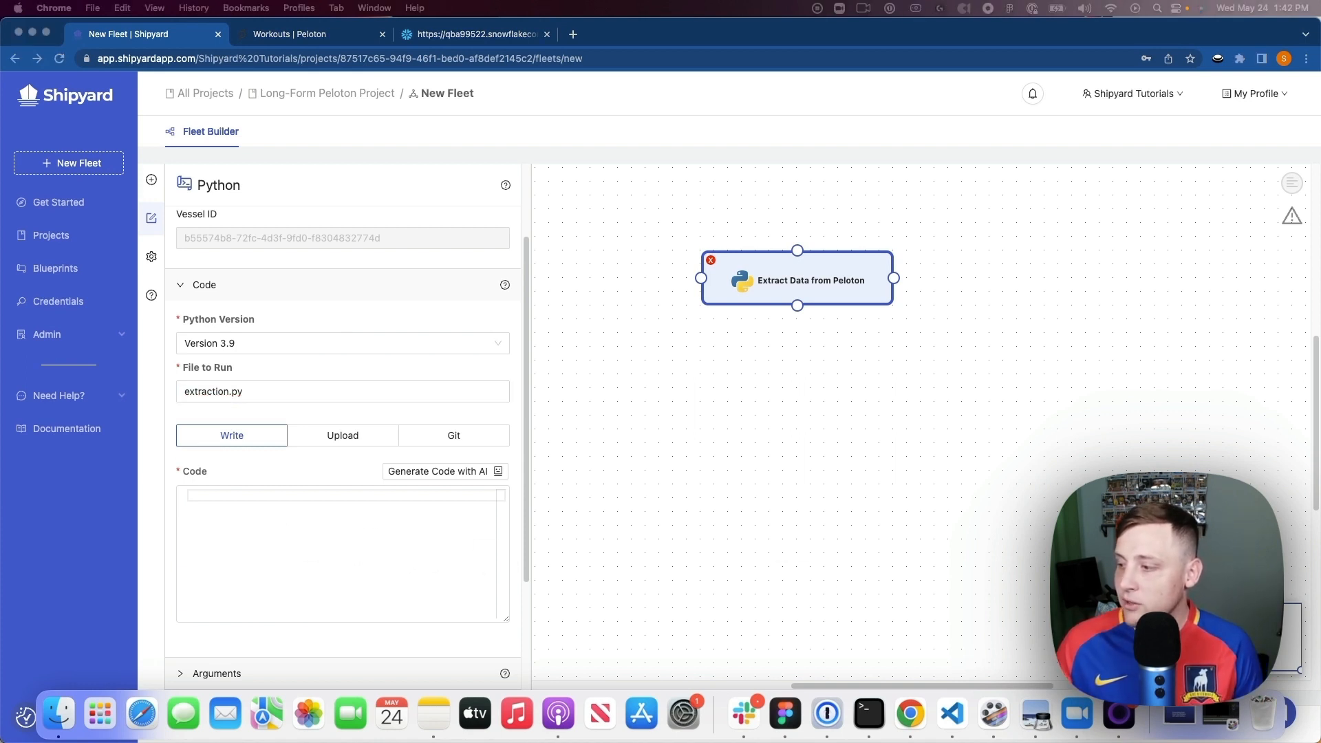
left_click(260, 507)
type("import requests import json import pandas as pd import os")
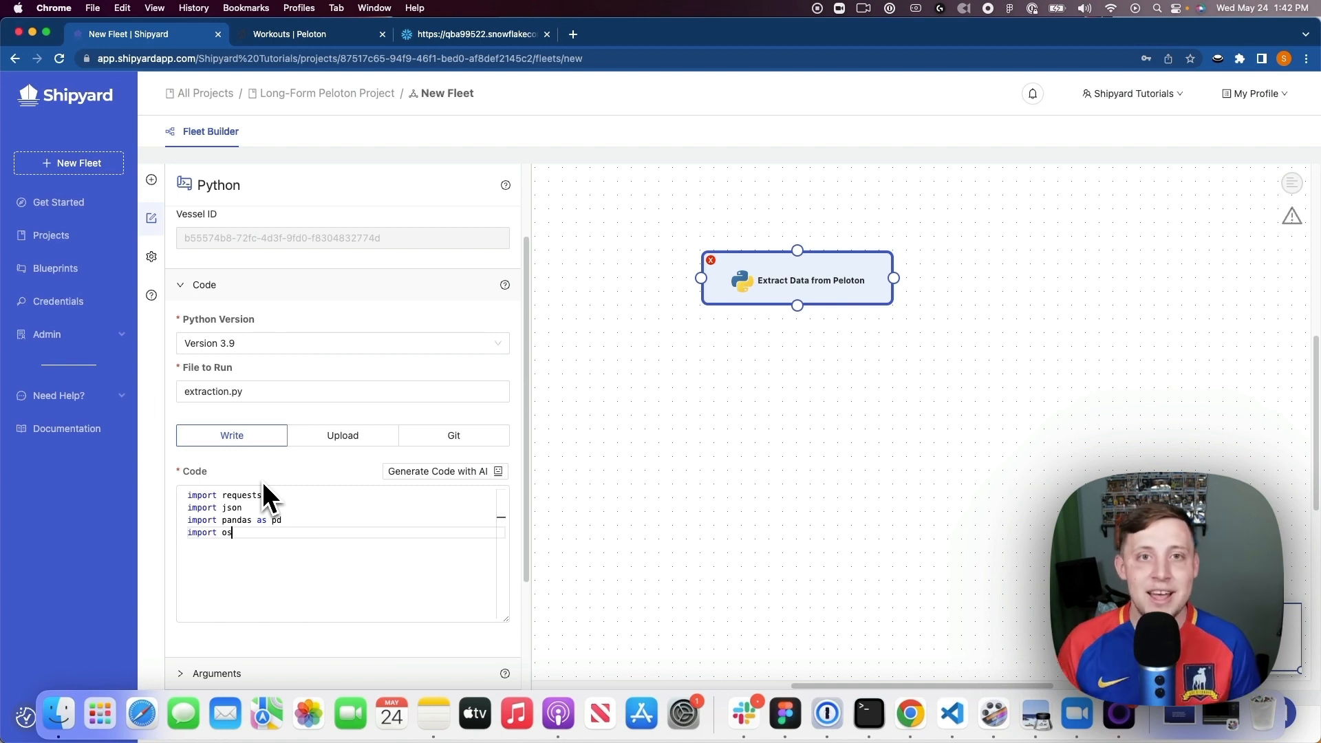
Add requests and pandas as Python packages of the vessel, leaving their versions blank
scroll(253, 444, "down", 3)
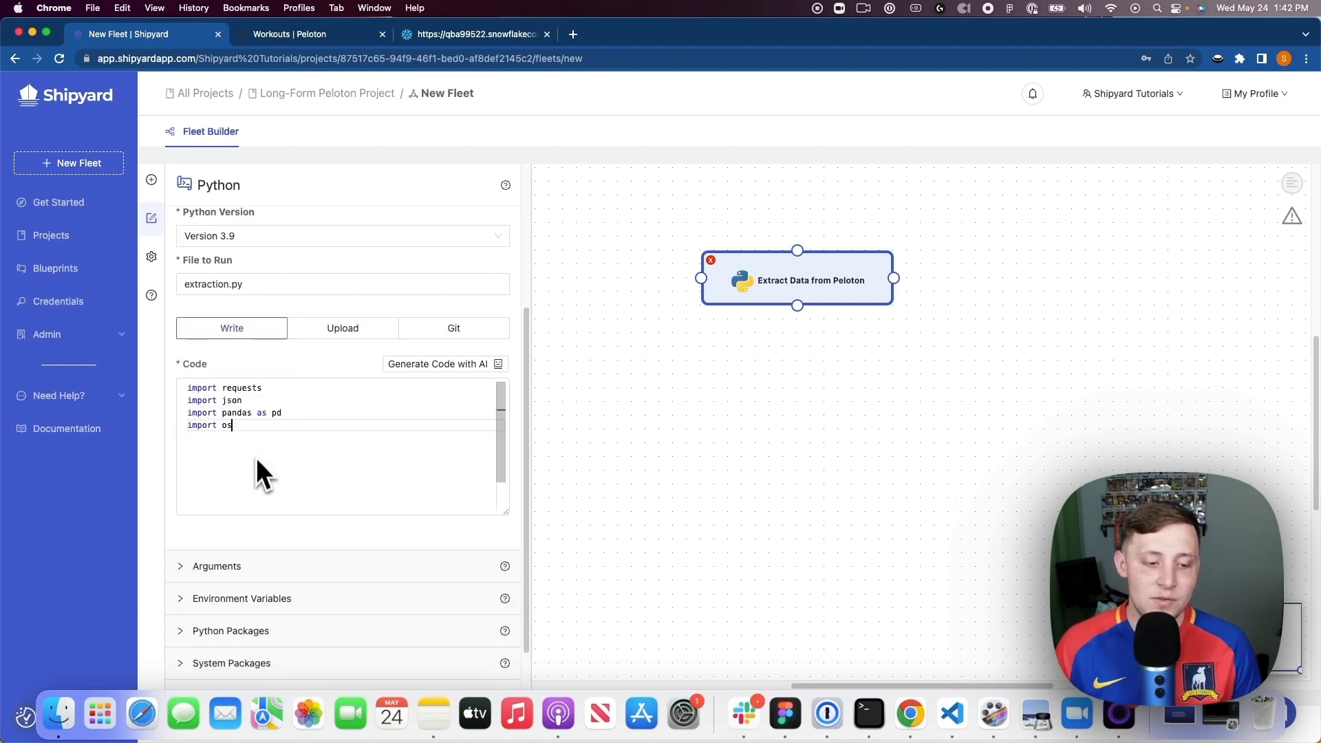
left_click(221, 633)
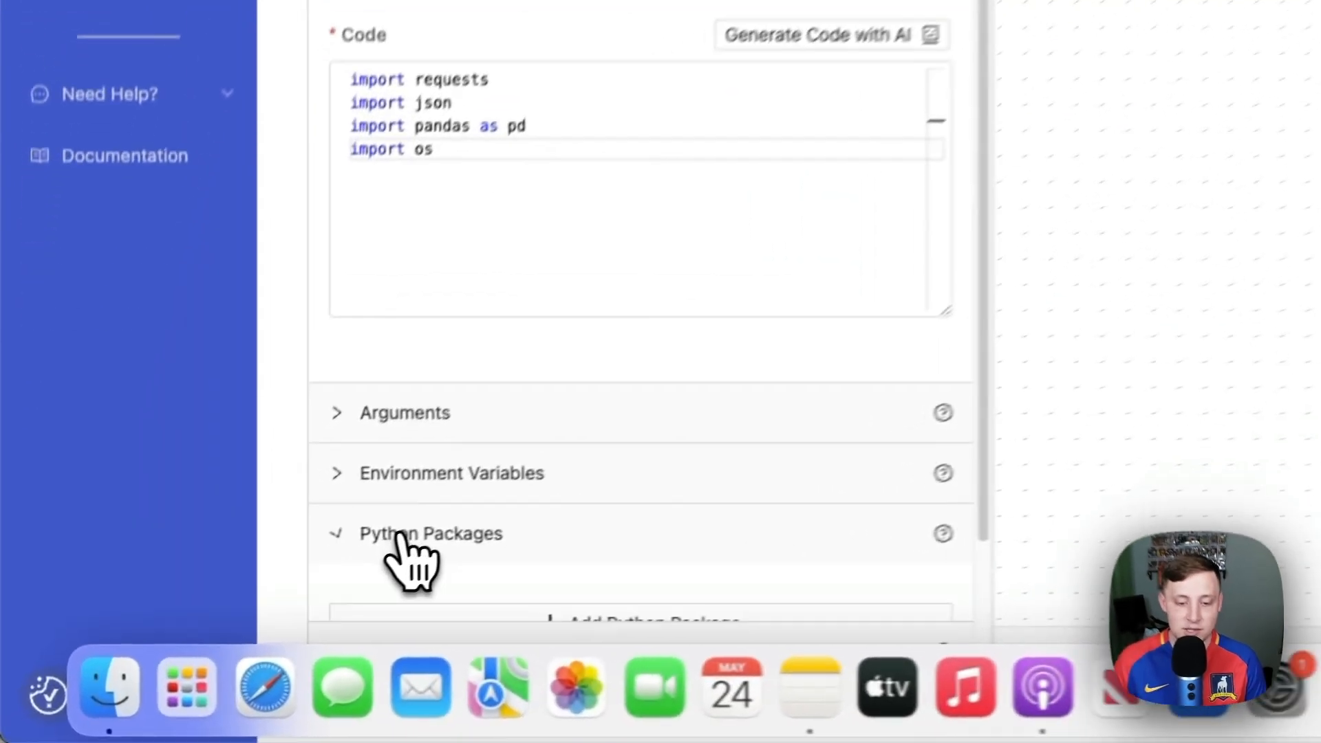
scroll(619, 496, "down", 3)
left_click(593, 505)
scroll(591, 533, "down", 1)
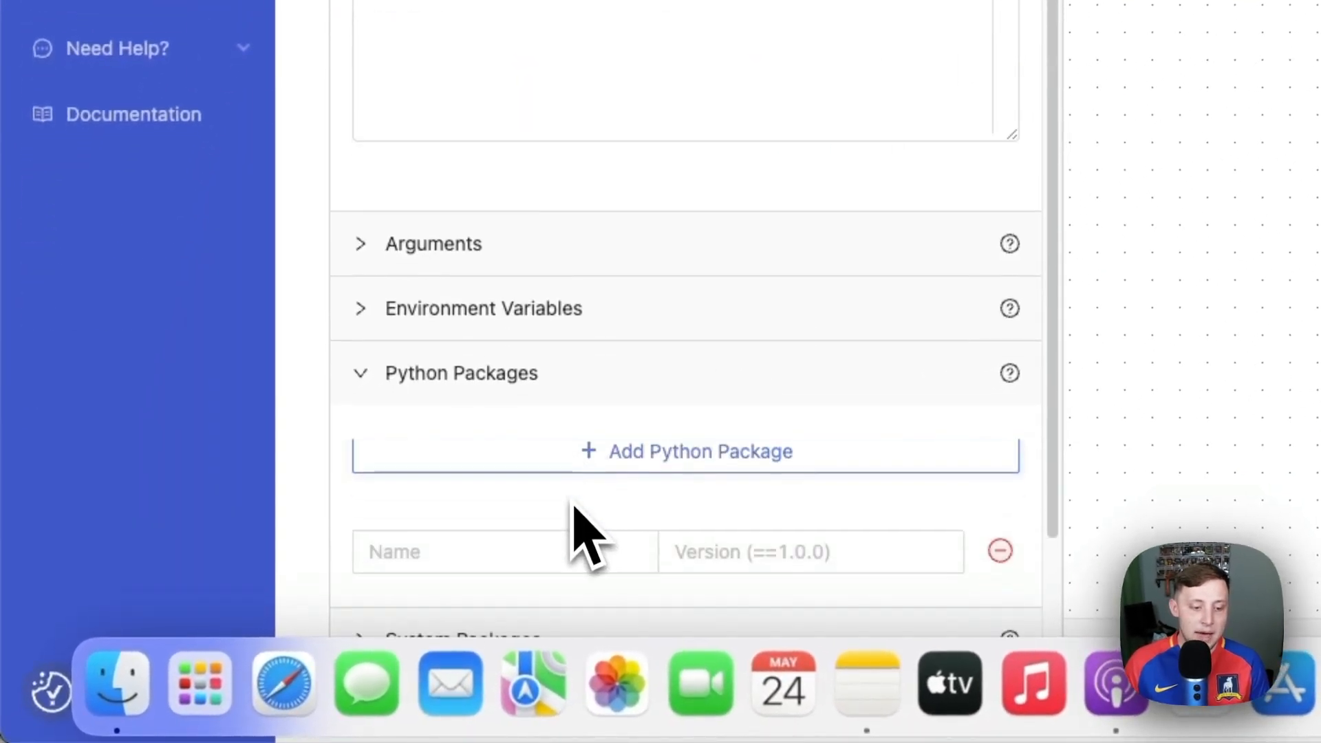
left_click(556, 533)
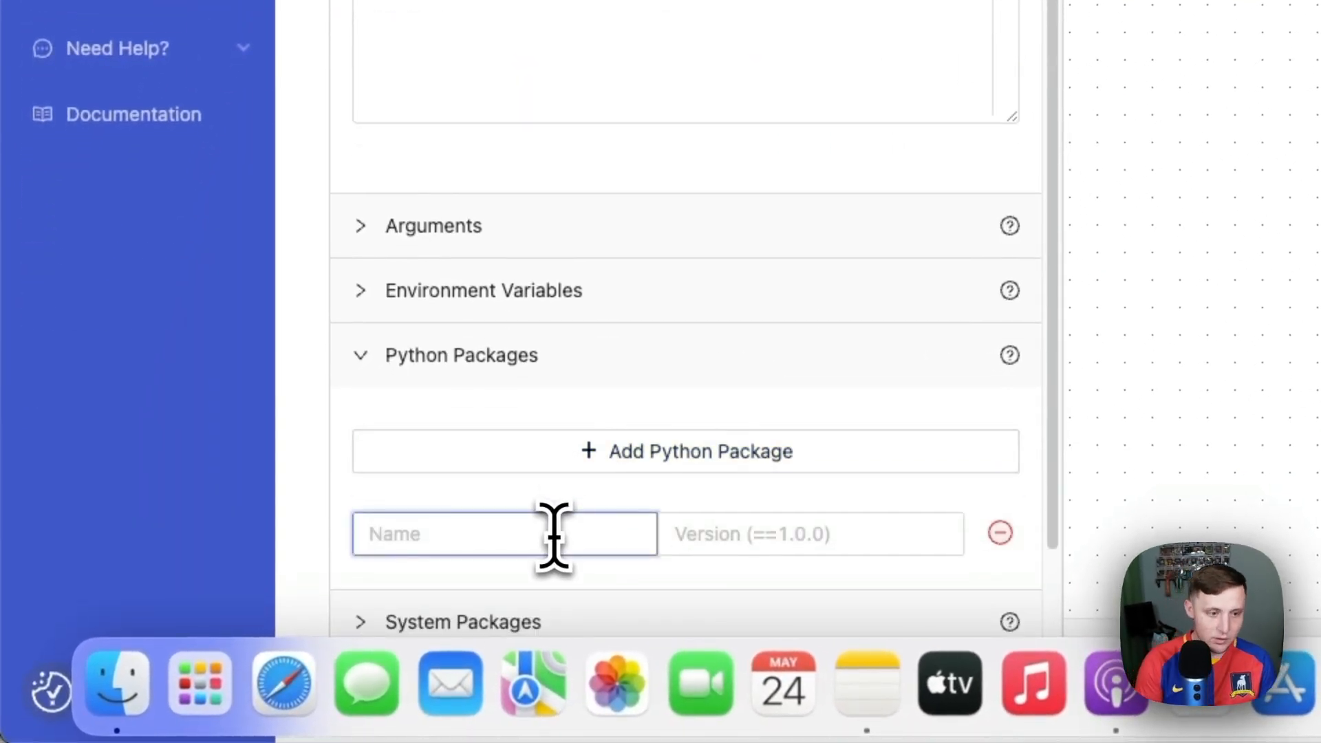
type("requests")
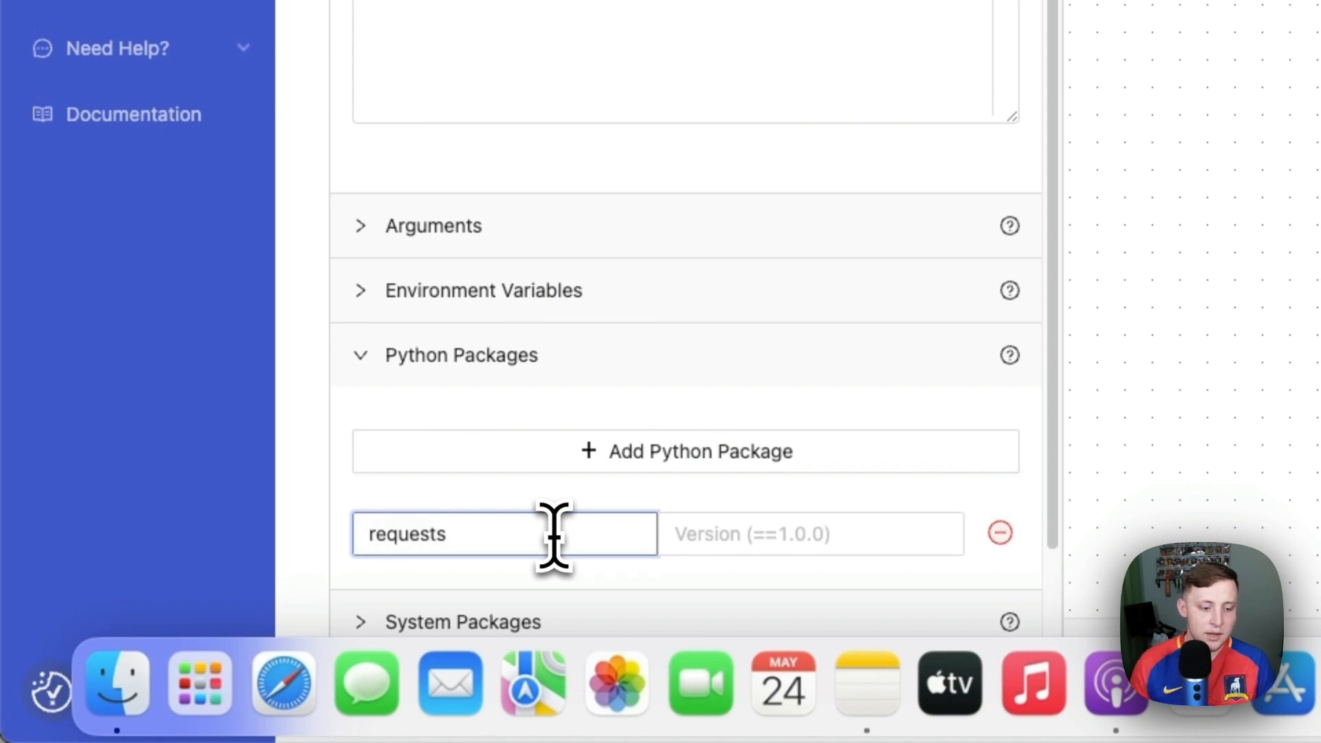
left_click(591, 467)
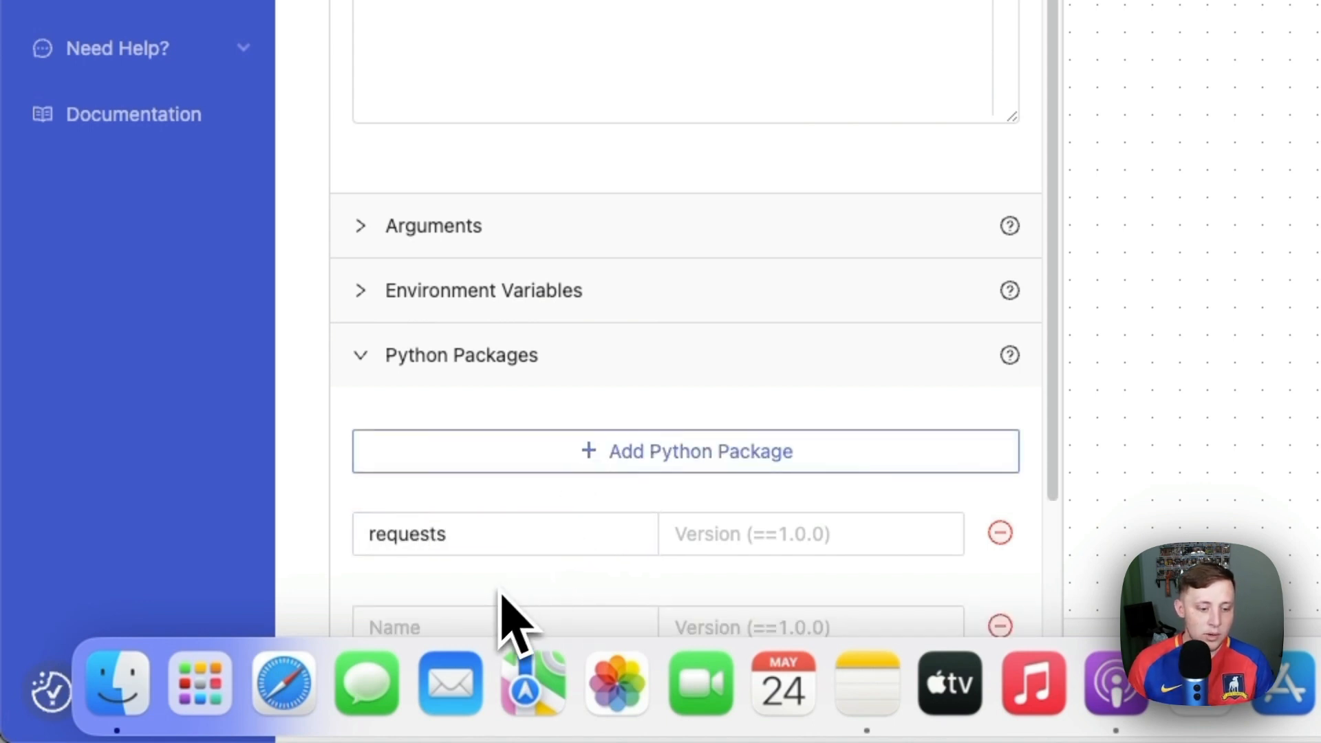
left_click(478, 616)
type("pandas")
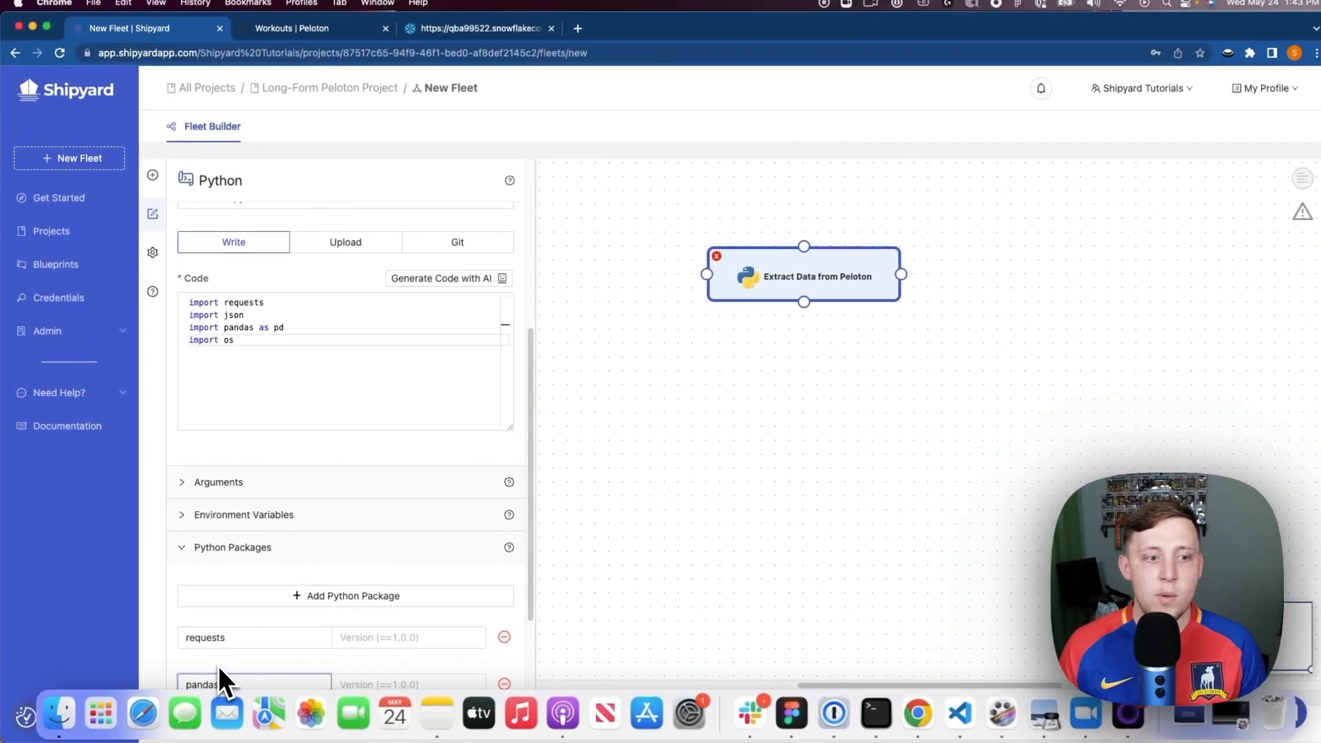
Try os and json as a third Python package, and remove that package row
left_click(278, 575)
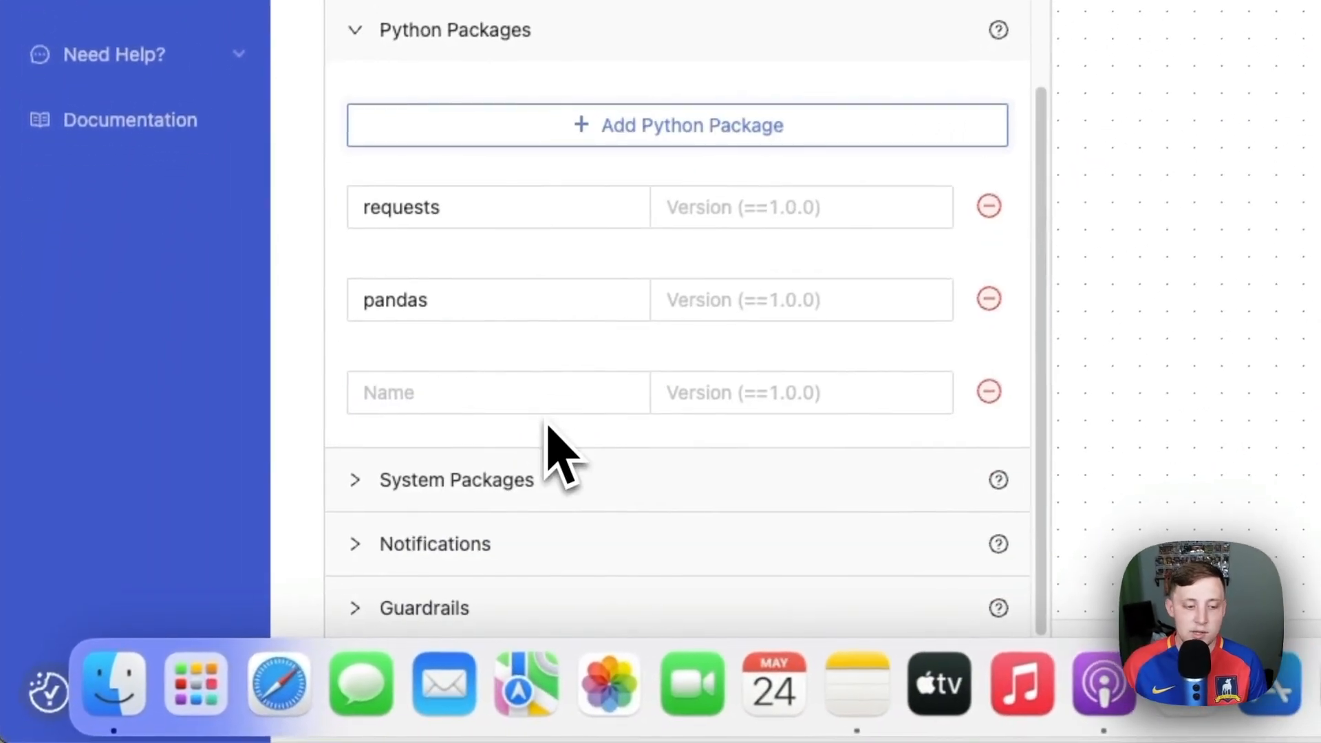
left_click(459, 380)
type("os")
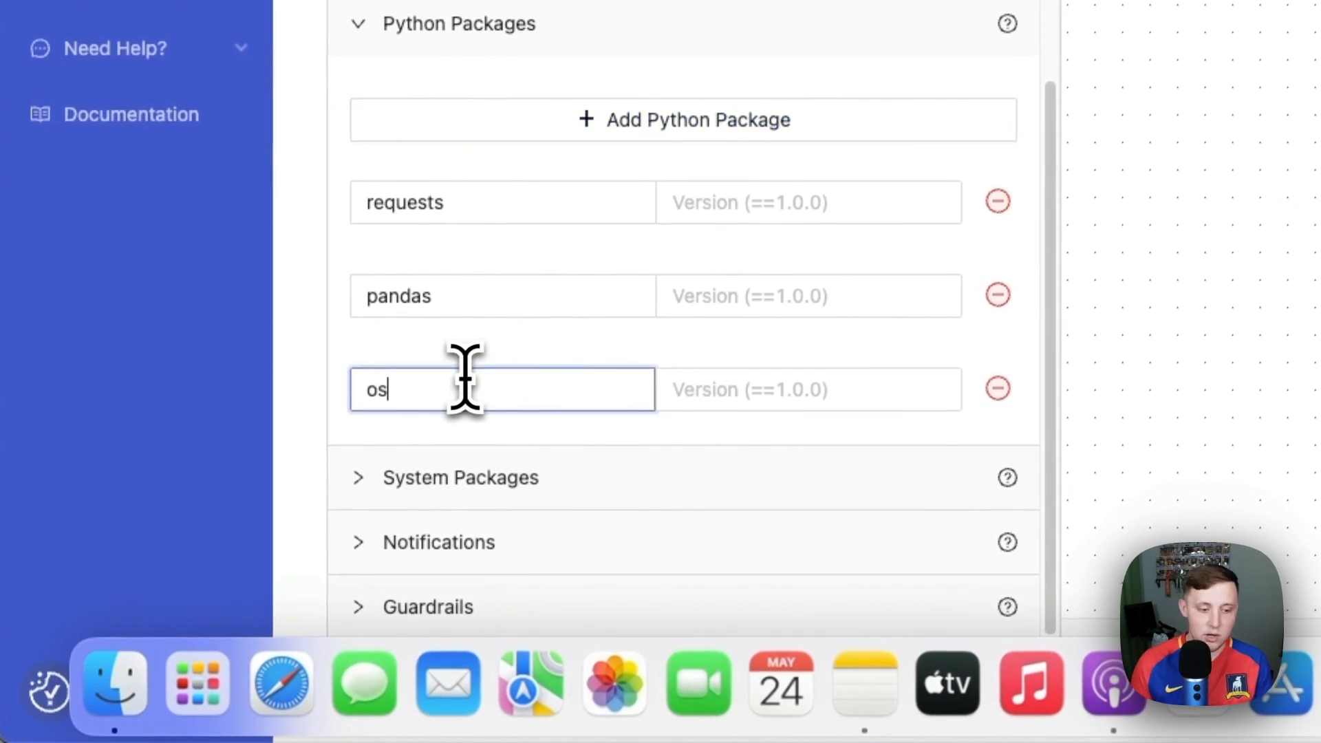
double_click(422, 388)
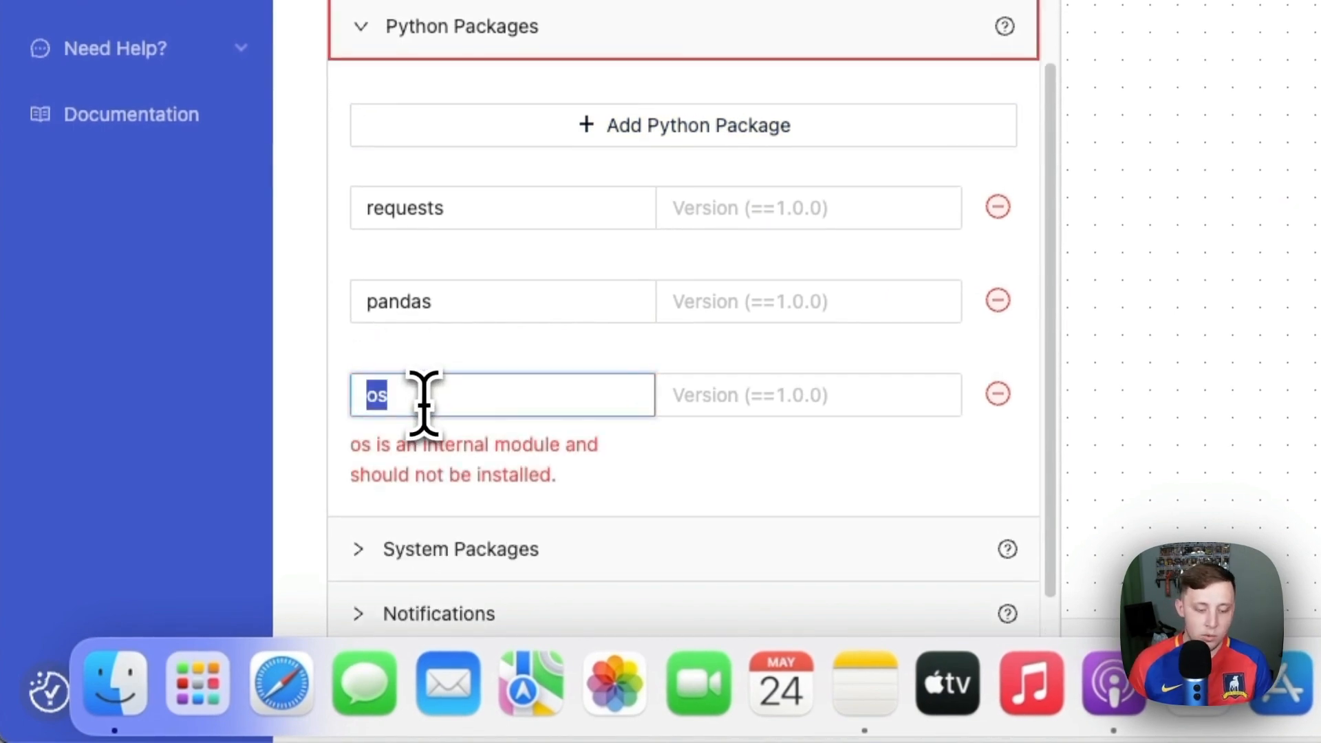
type("json")
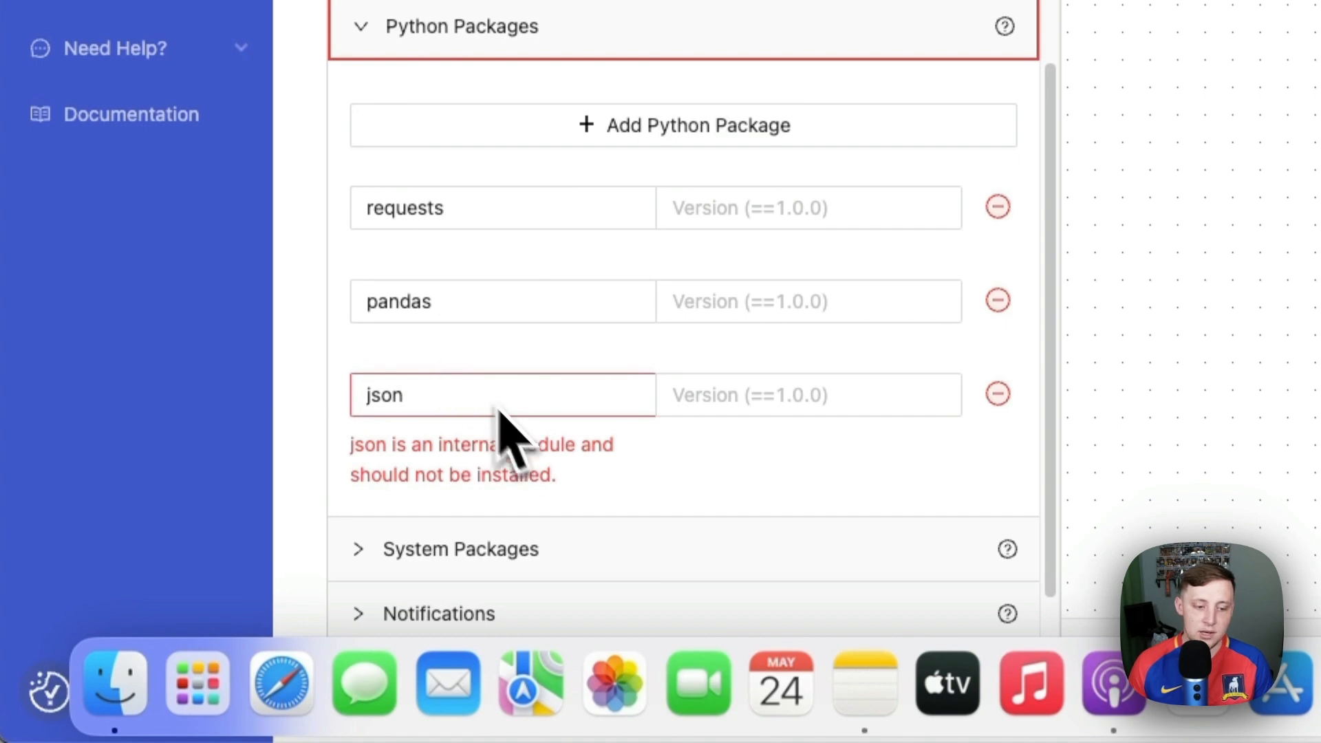
left_click(998, 393)
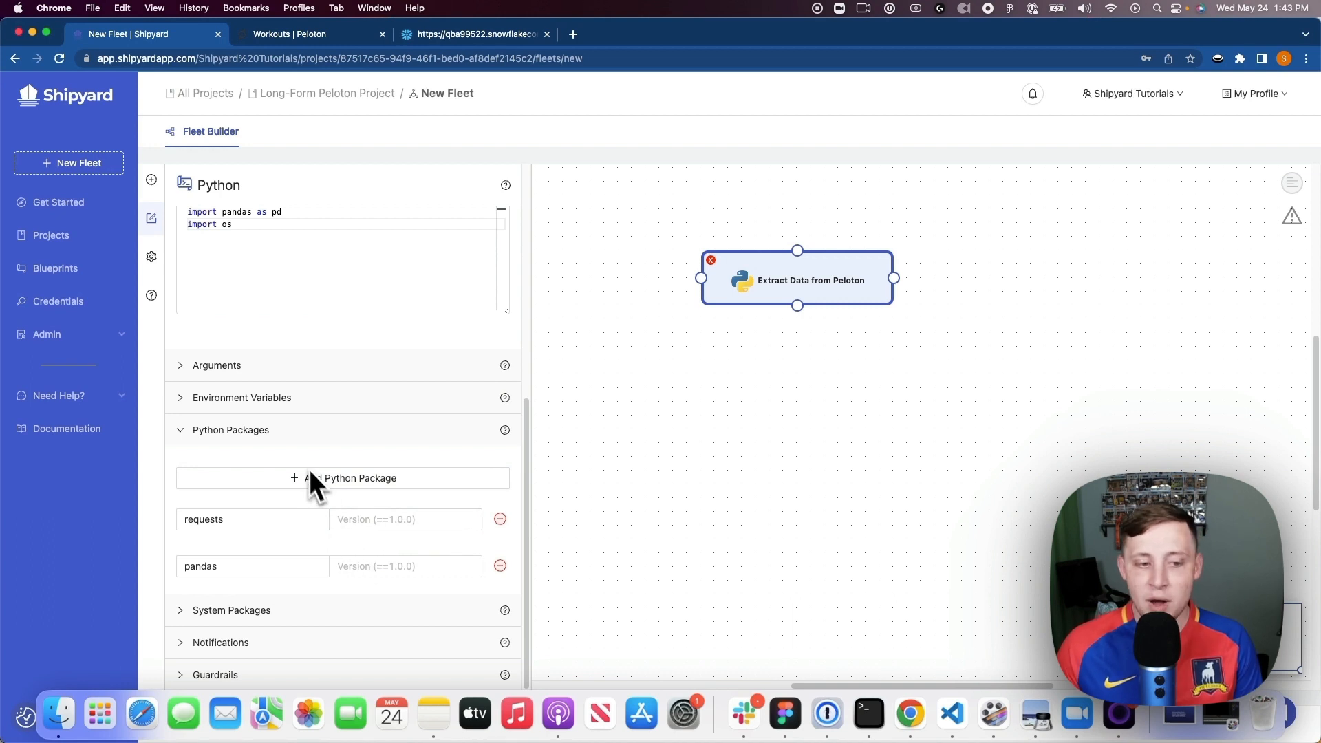
Below the imports, assign peloton_username and peloton_password using os.environ.get('username') and os.environ.get('password')
left_click(288, 439)
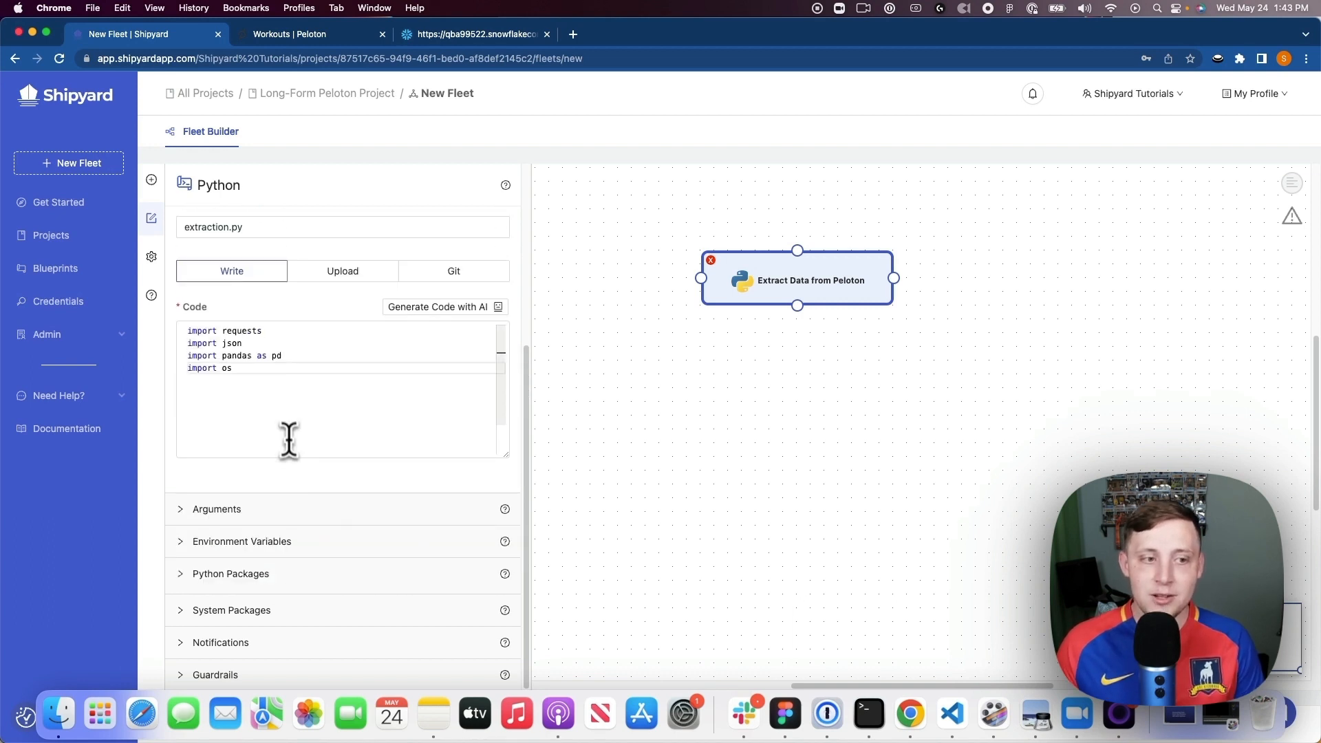
left_click(257, 374)
key("Return")
key("Return")
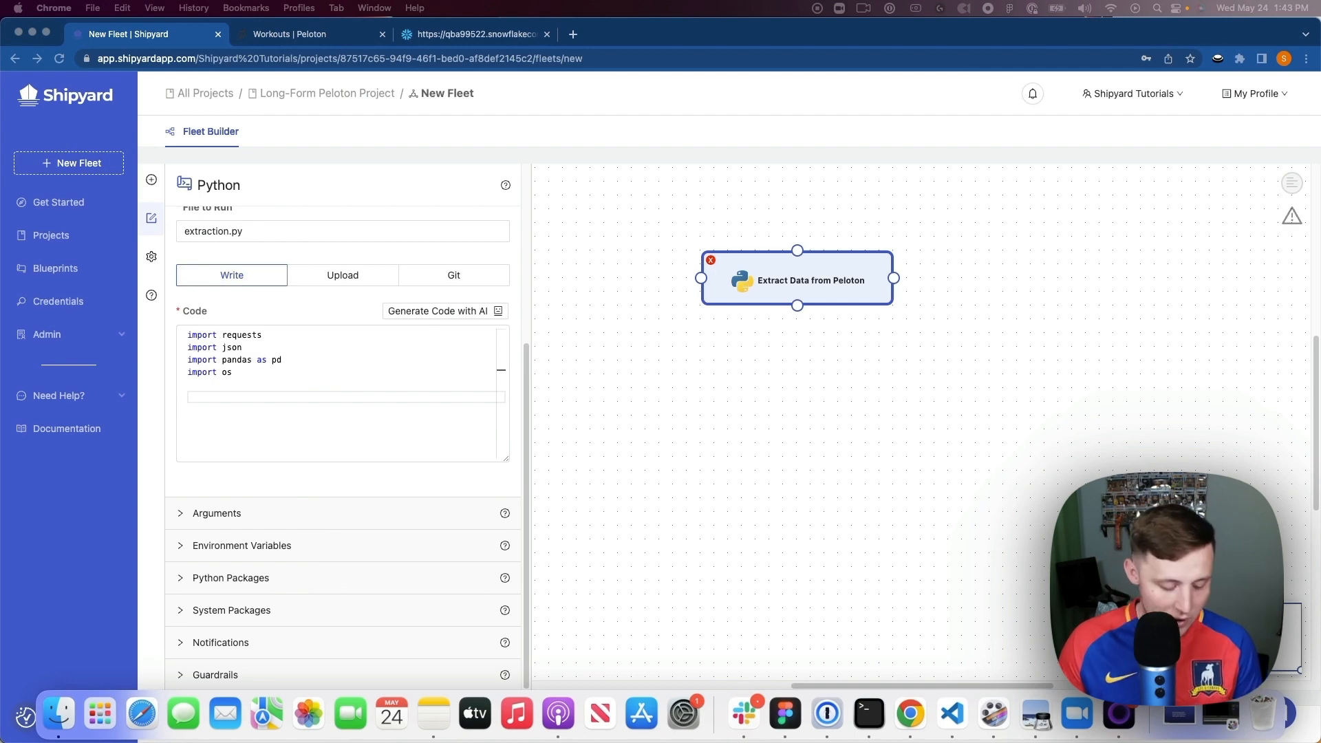
left_click(290, 400)
key("super+v")
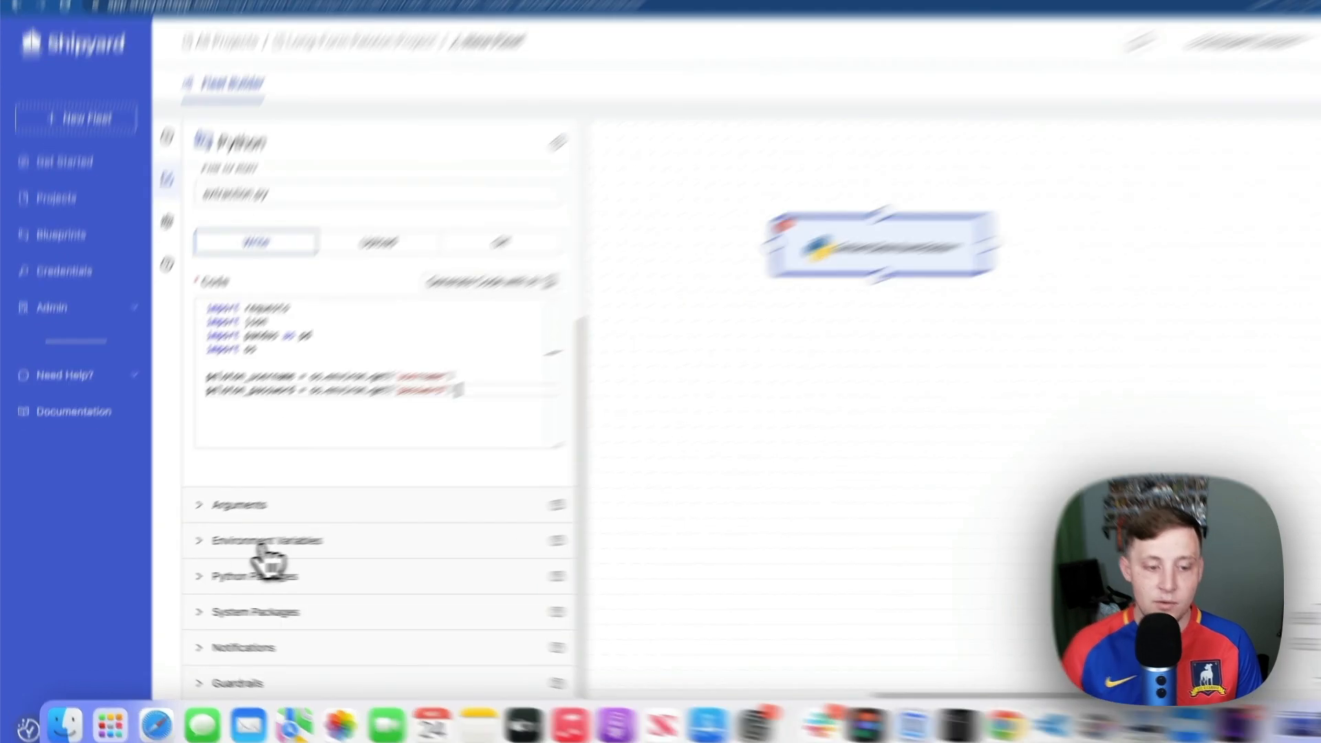
Add an environment variable named username to the Python vessel
left_click(263, 544)
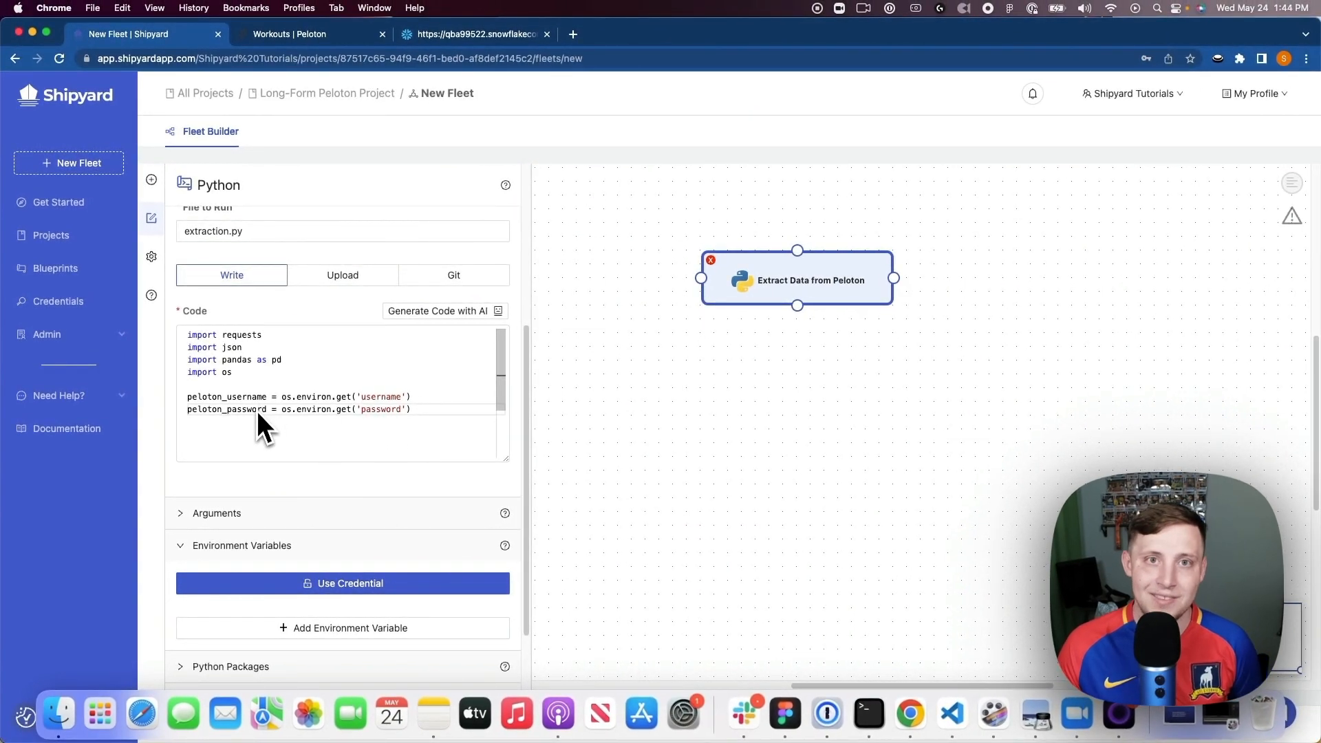
scroll(262, 420, "down", 3)
scroll(276, 426, "up", 2)
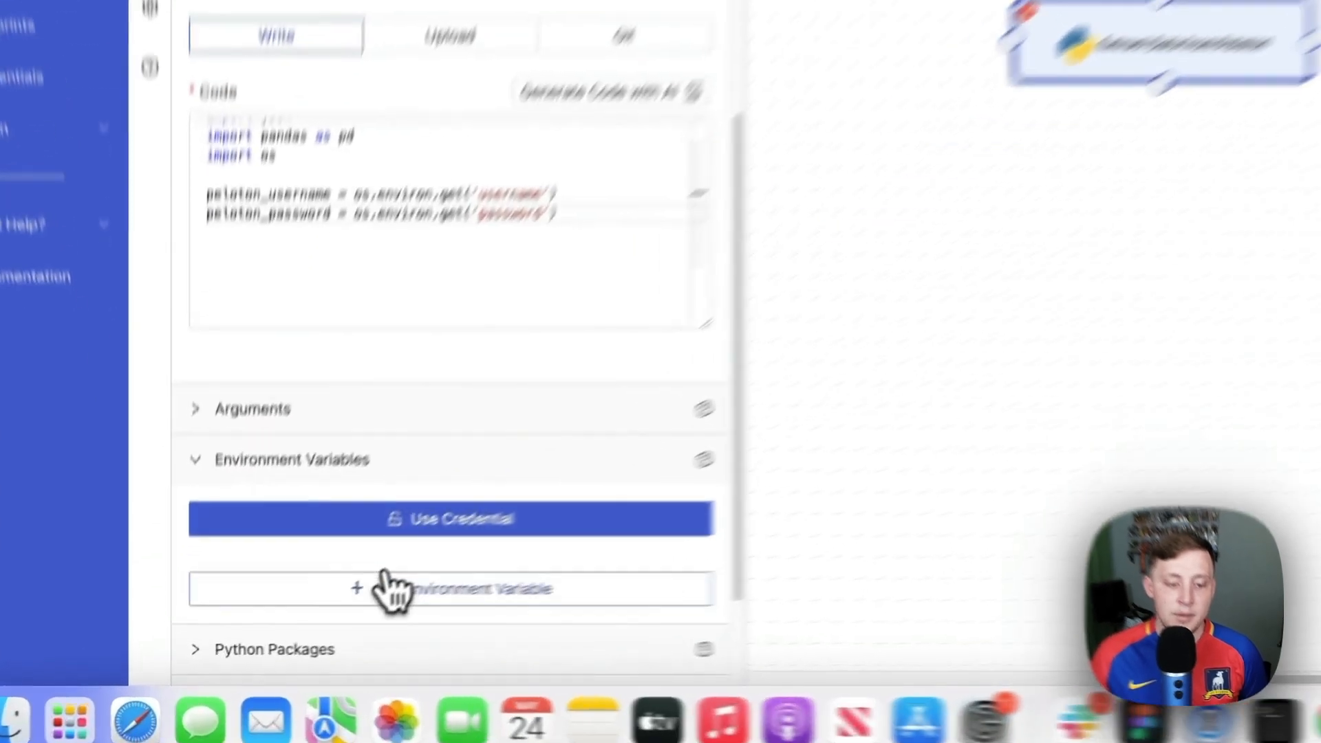
left_click(302, 626)
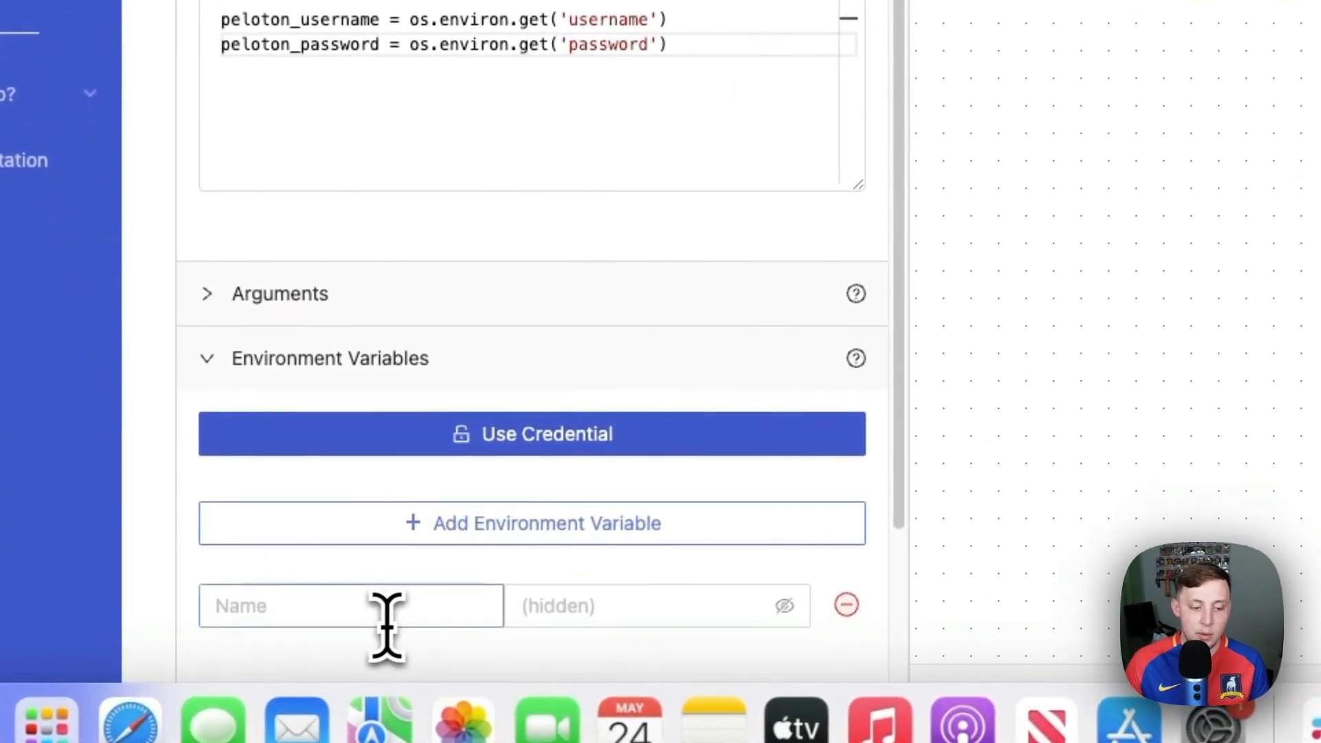
left_click(375, 619)
type("username")
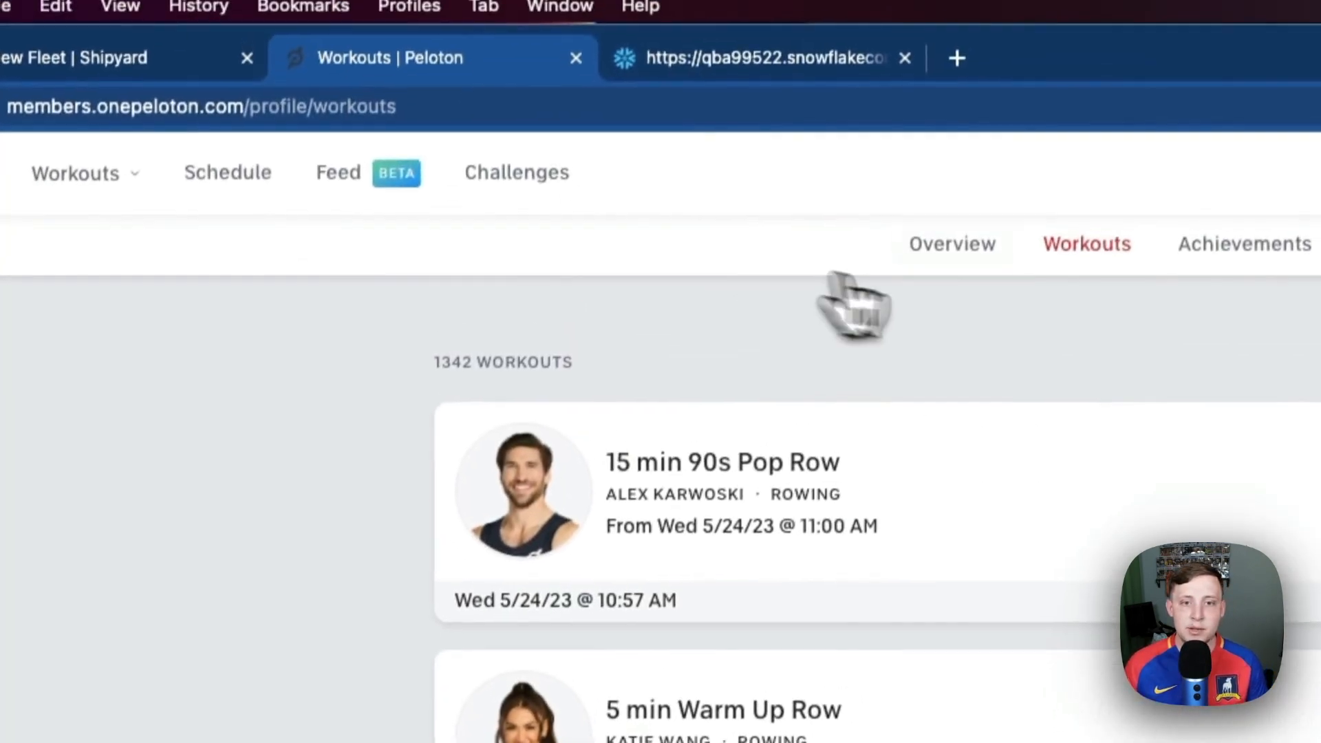
Copy the account username from the Peloton profile overview into the username variable's value, check it unmasked, and hide it again
left_click(915, 255)
left_click_drag(985, 358, 1170, 358)
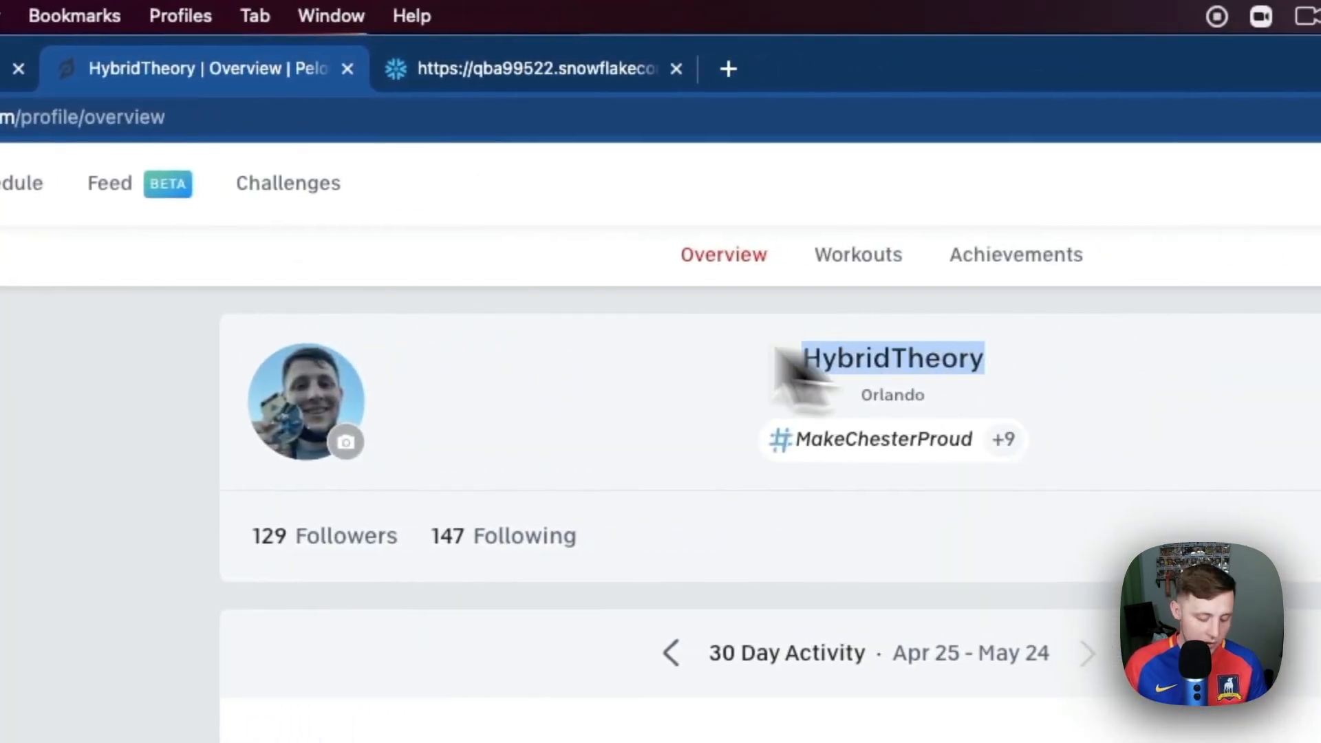
left_click(303, 67)
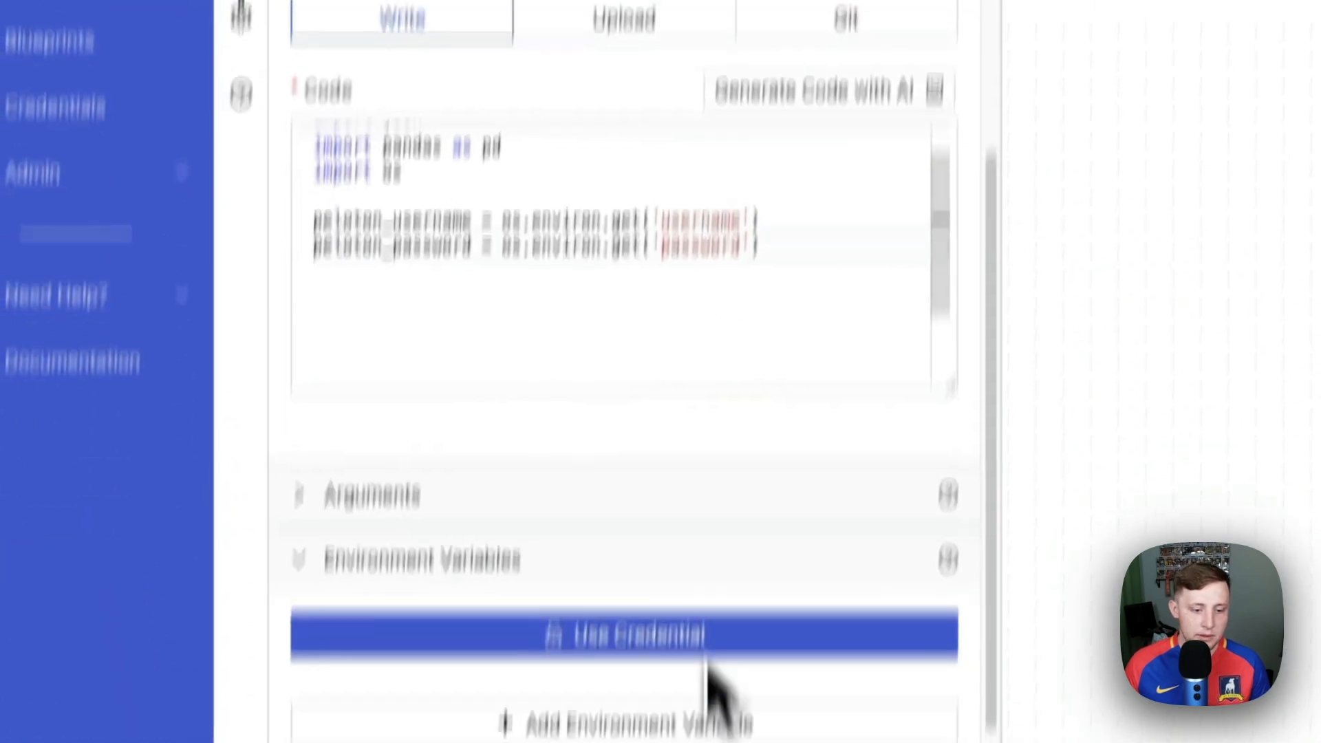
left_click(711, 591)
key("super+v")
left_click(892, 586)
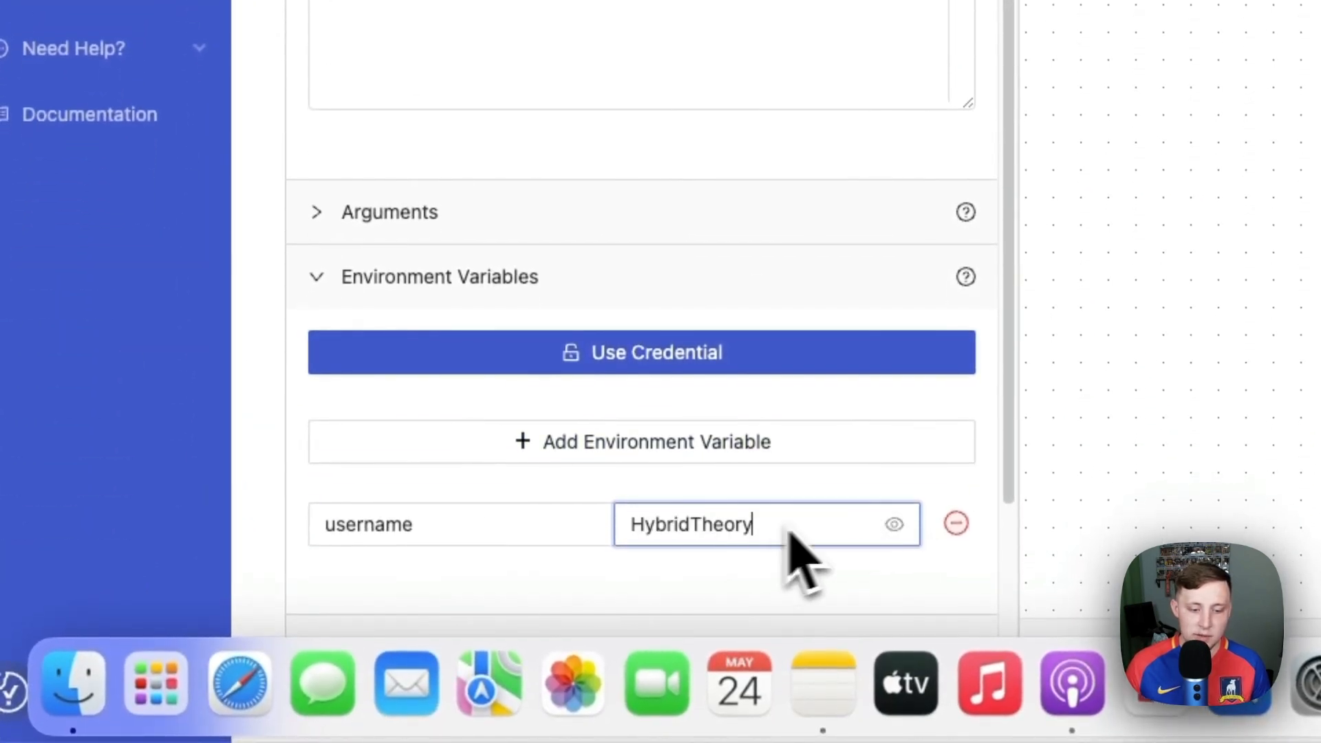
left_click(893, 524)
Add a second environment variable named password to the Python vessel and enter the Peloton account password as its value
scroll(819, 482, "down", 2)
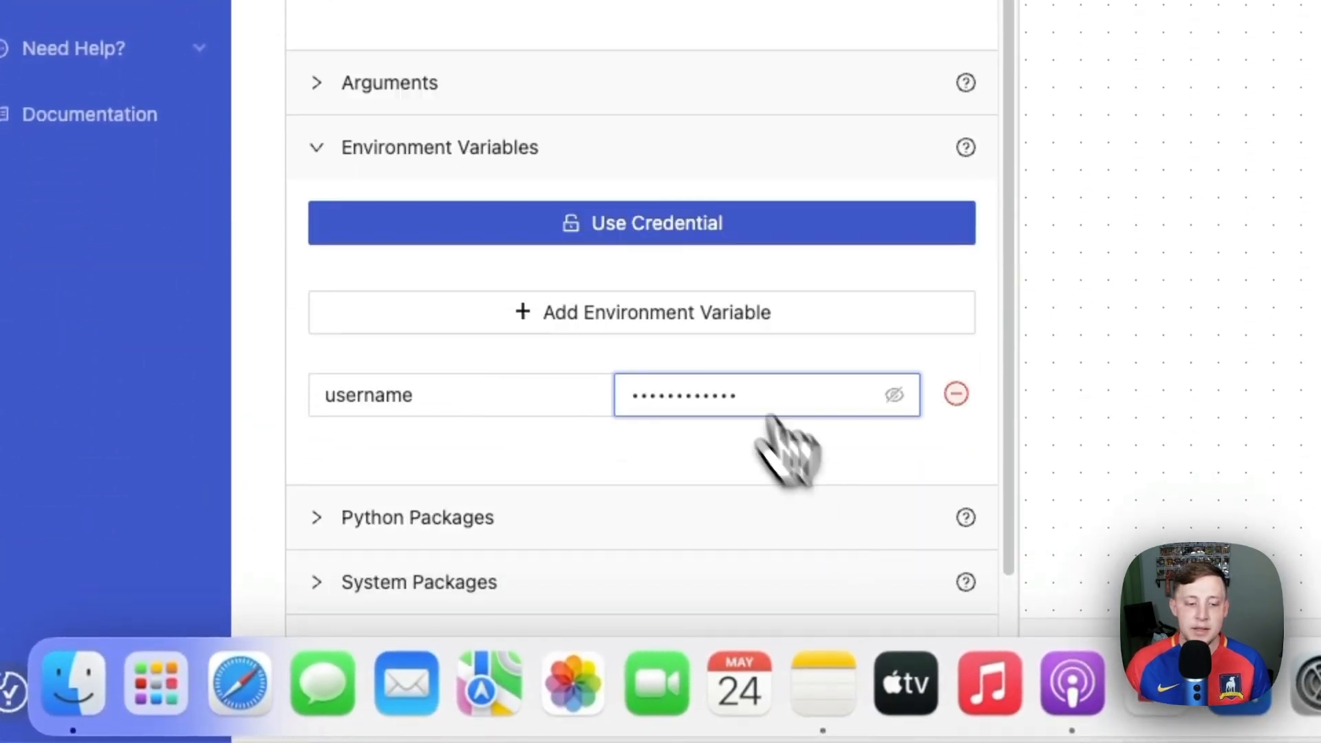
left_click(686, 322)
left_click(428, 516)
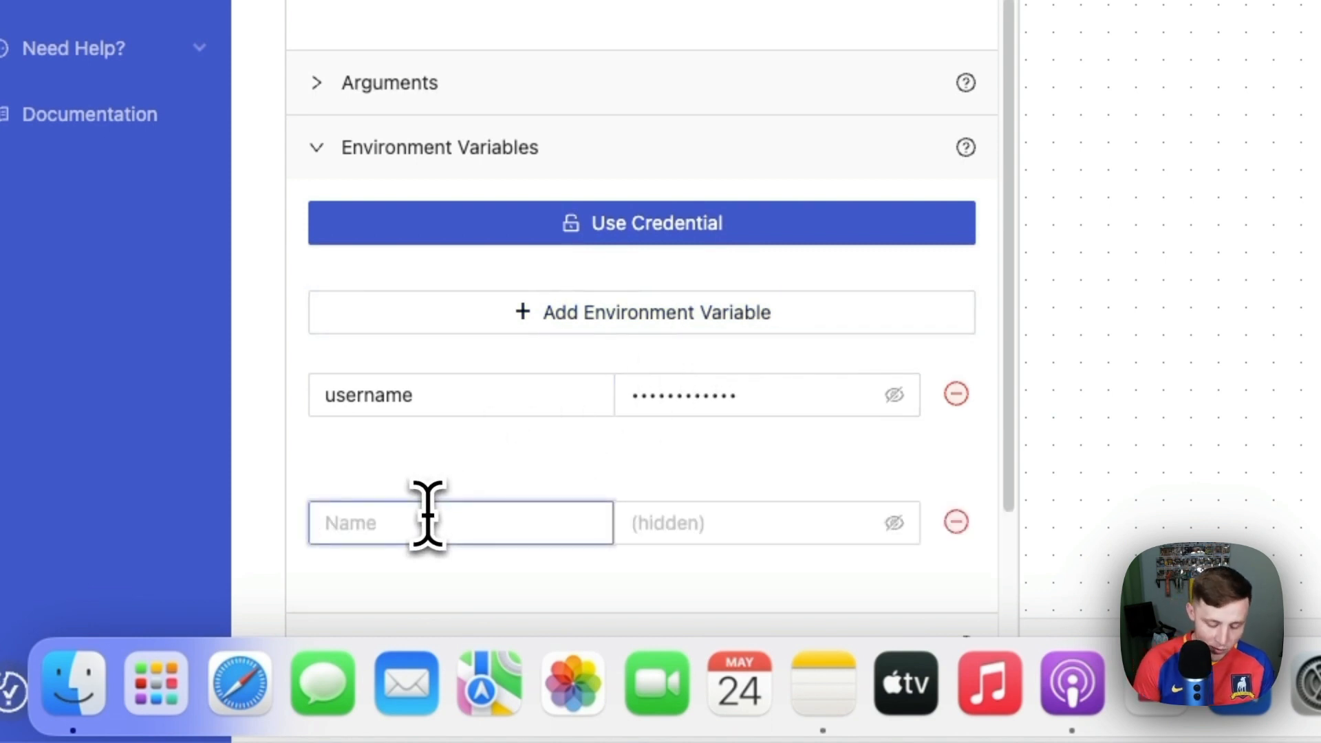
type("password")
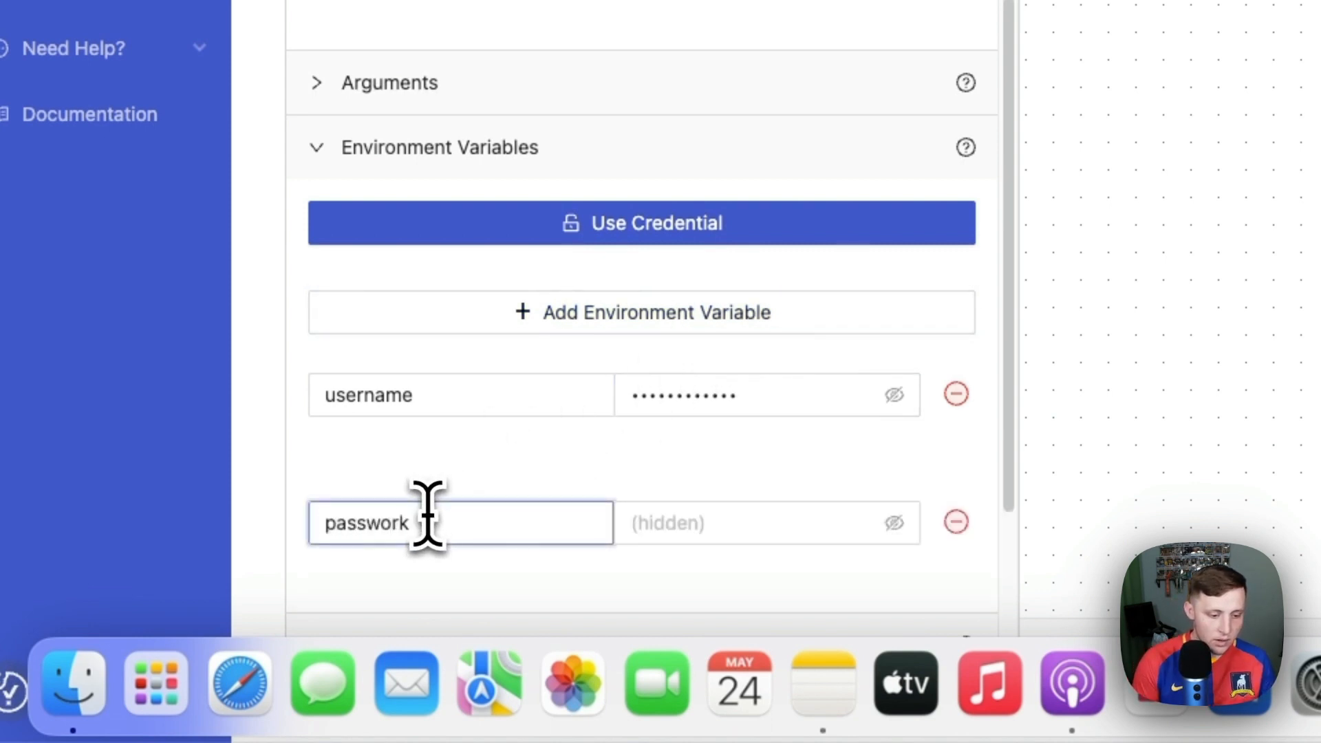
left_click(692, 534)
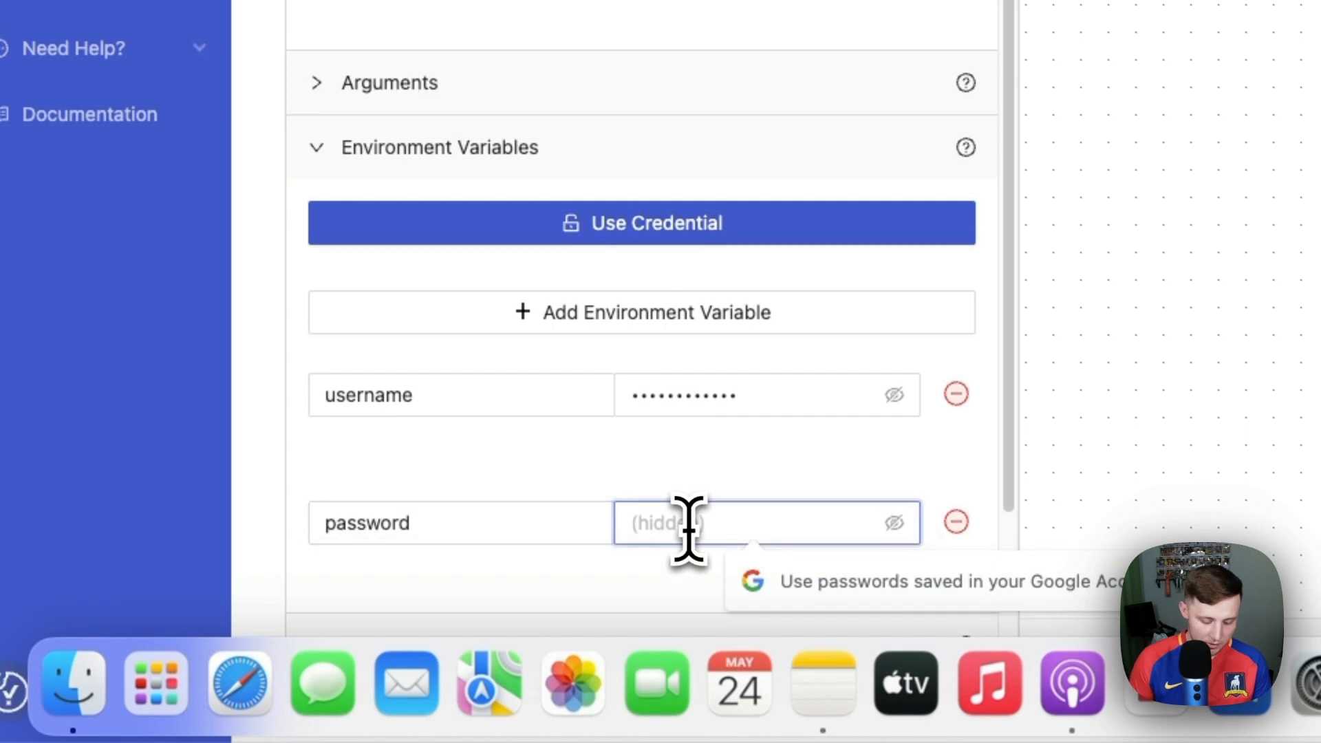
type("p•••")
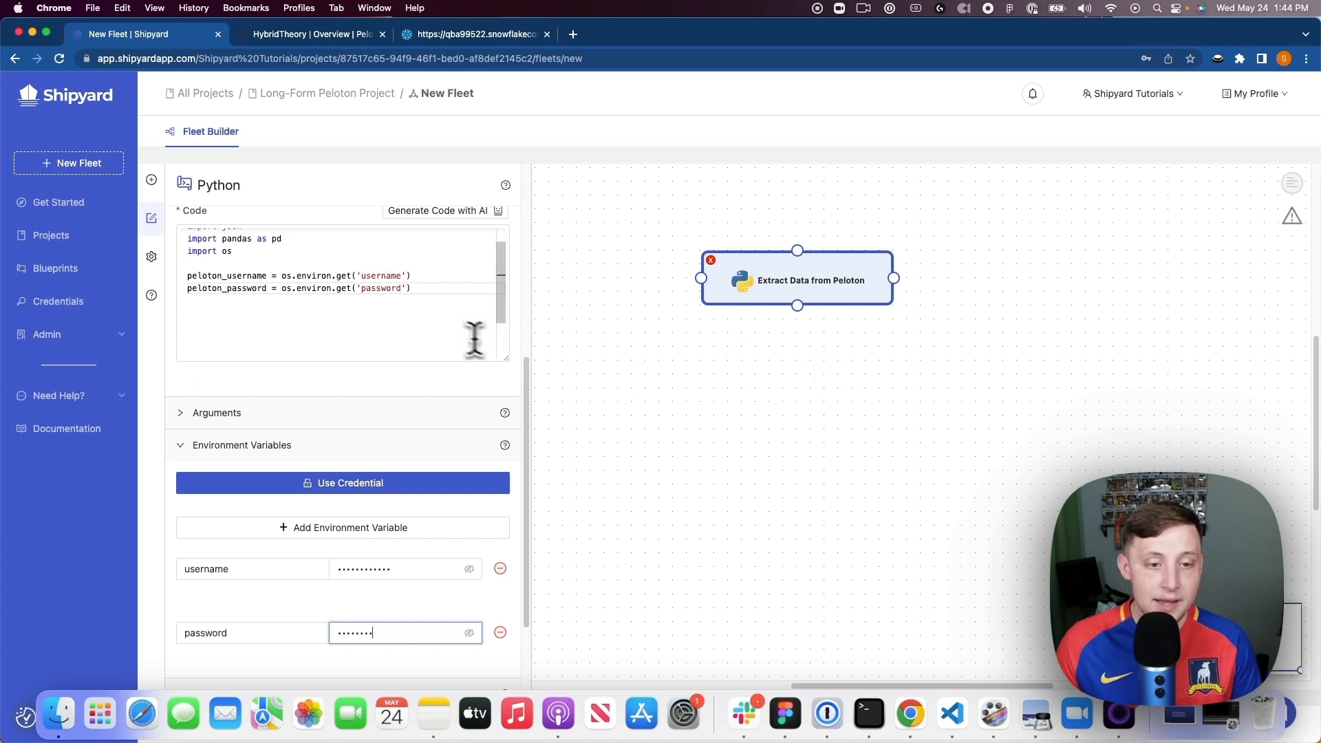
Below the credential assignments, paste the Peloton API code that logs in through requests.Session() and loops over workouts to fill workout_data with summary and performance
left_click(439, 289)
key("Return")
key("Return")
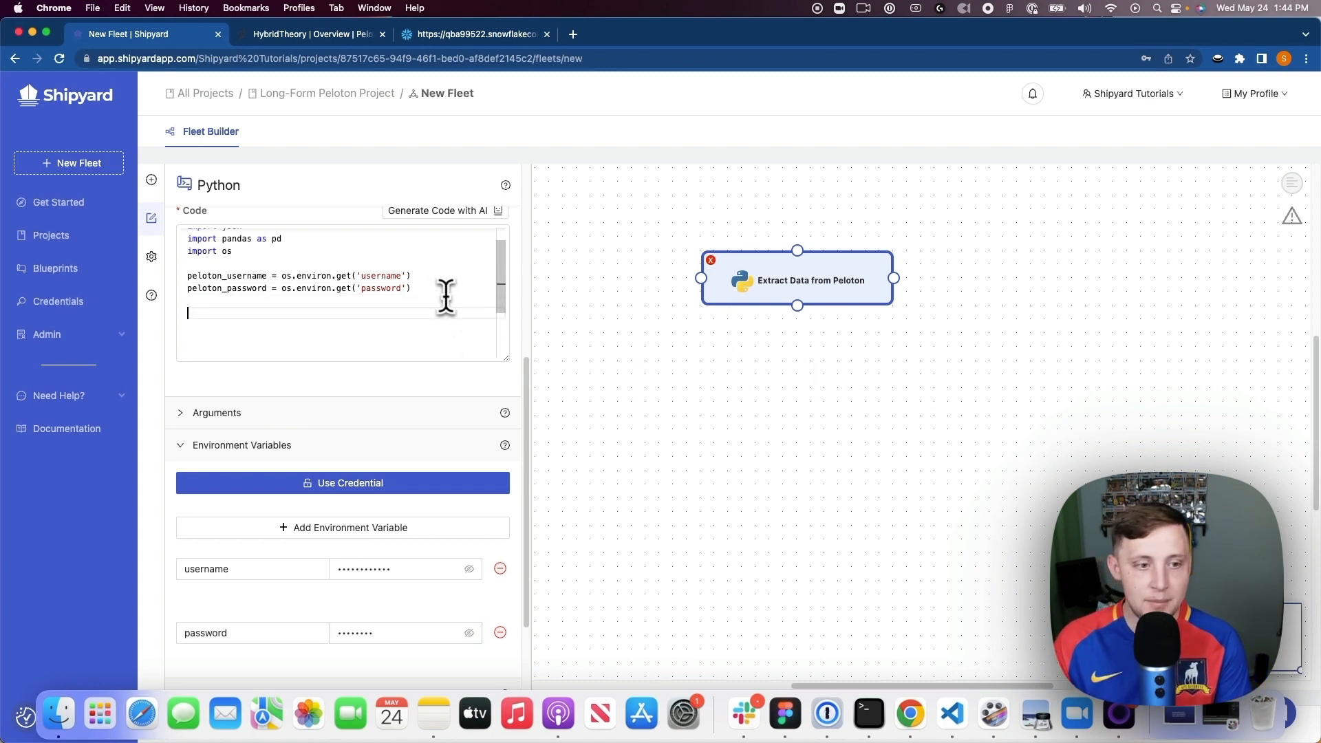
key("super+Tab")
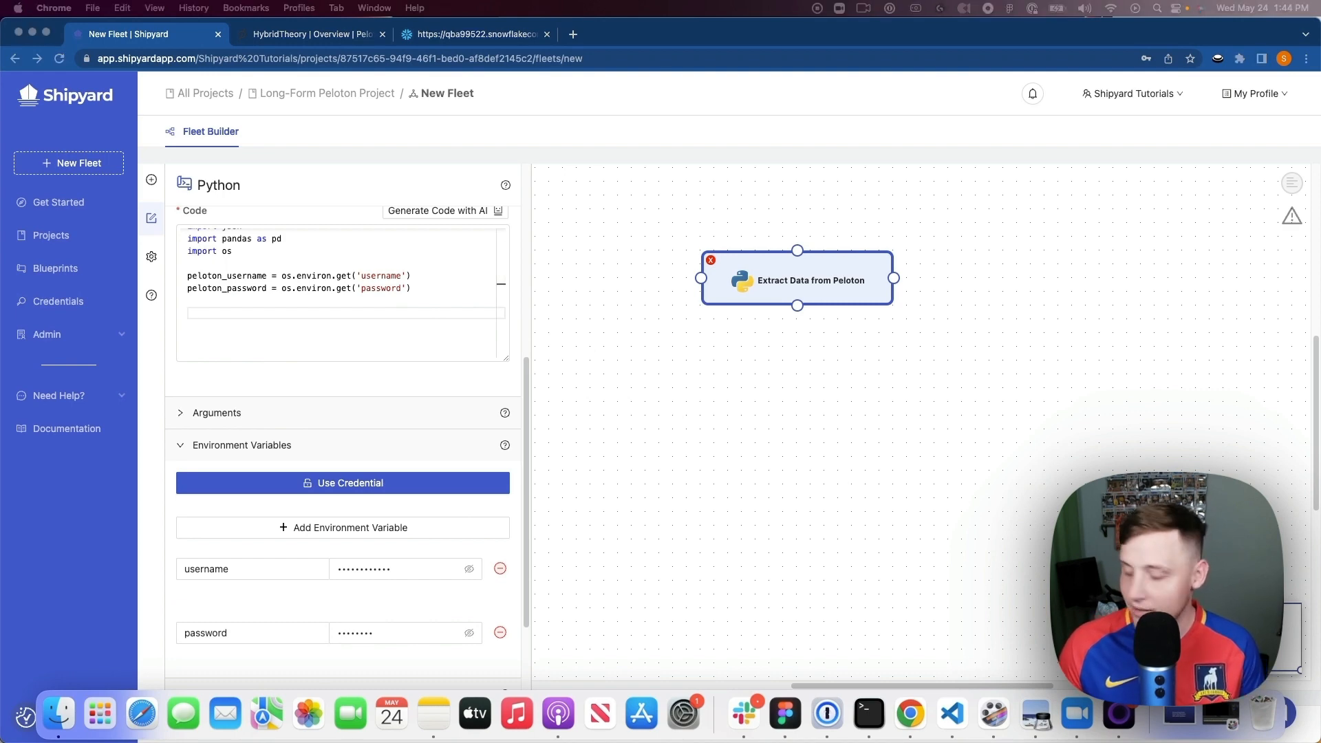
left_click(213, 335)
key("super+v")
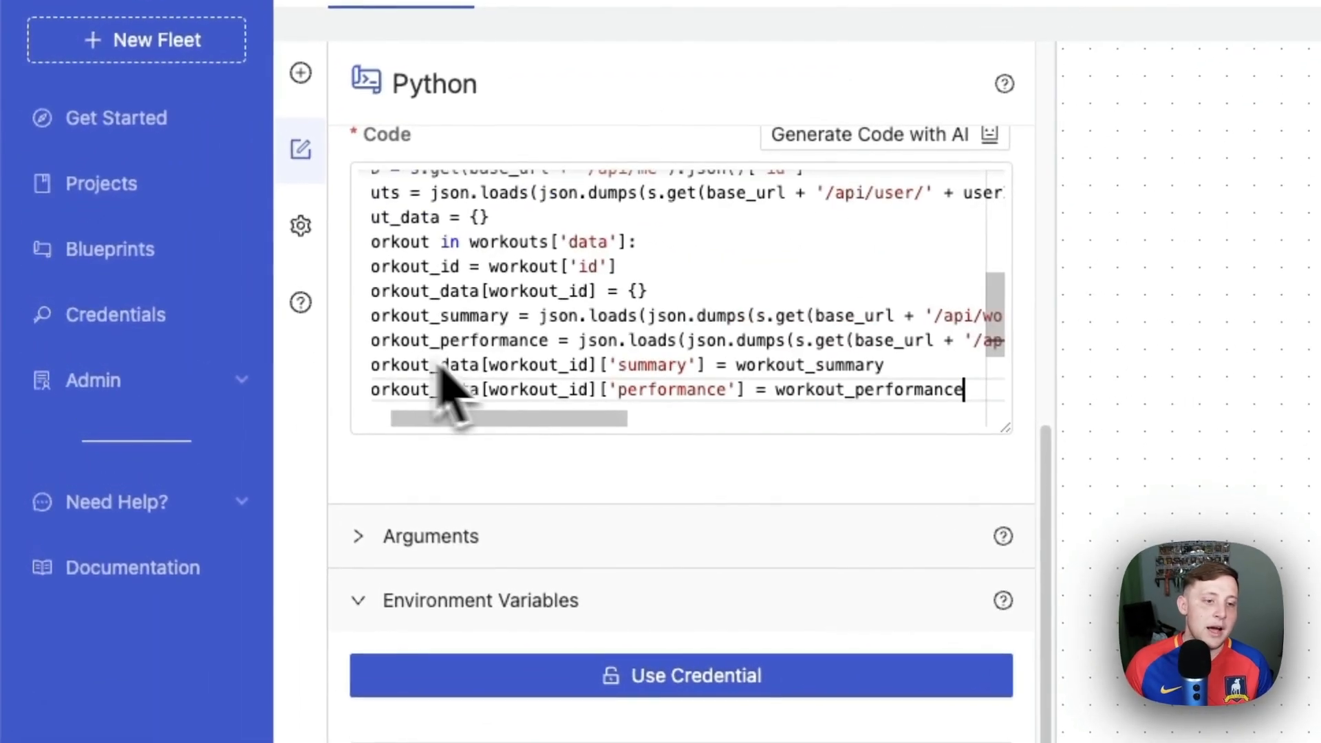
Review the pasted code, from the requests session, base_url and login payload through the workouts request to the workout_data loop
scroll(487, 412, "left", 2)
scroll(482, 385, "up", 5)
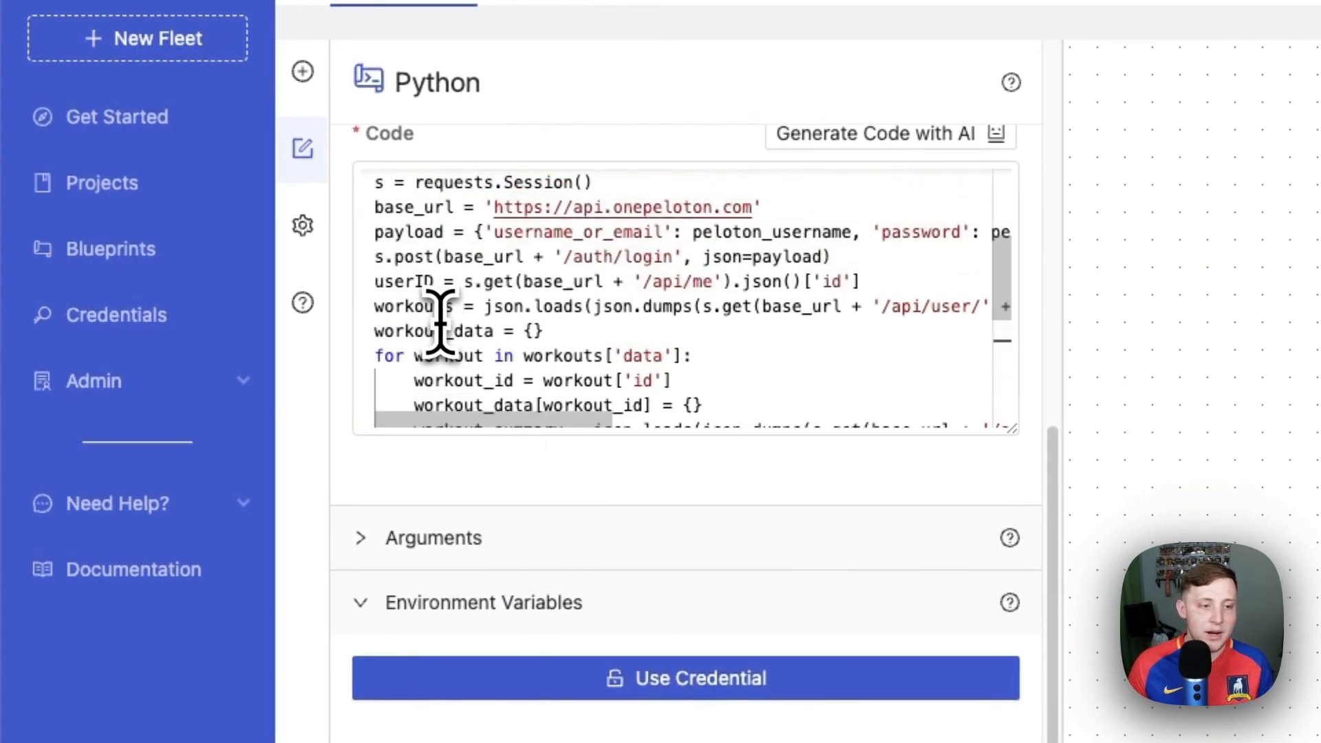
scroll(441, 320, "up", 3)
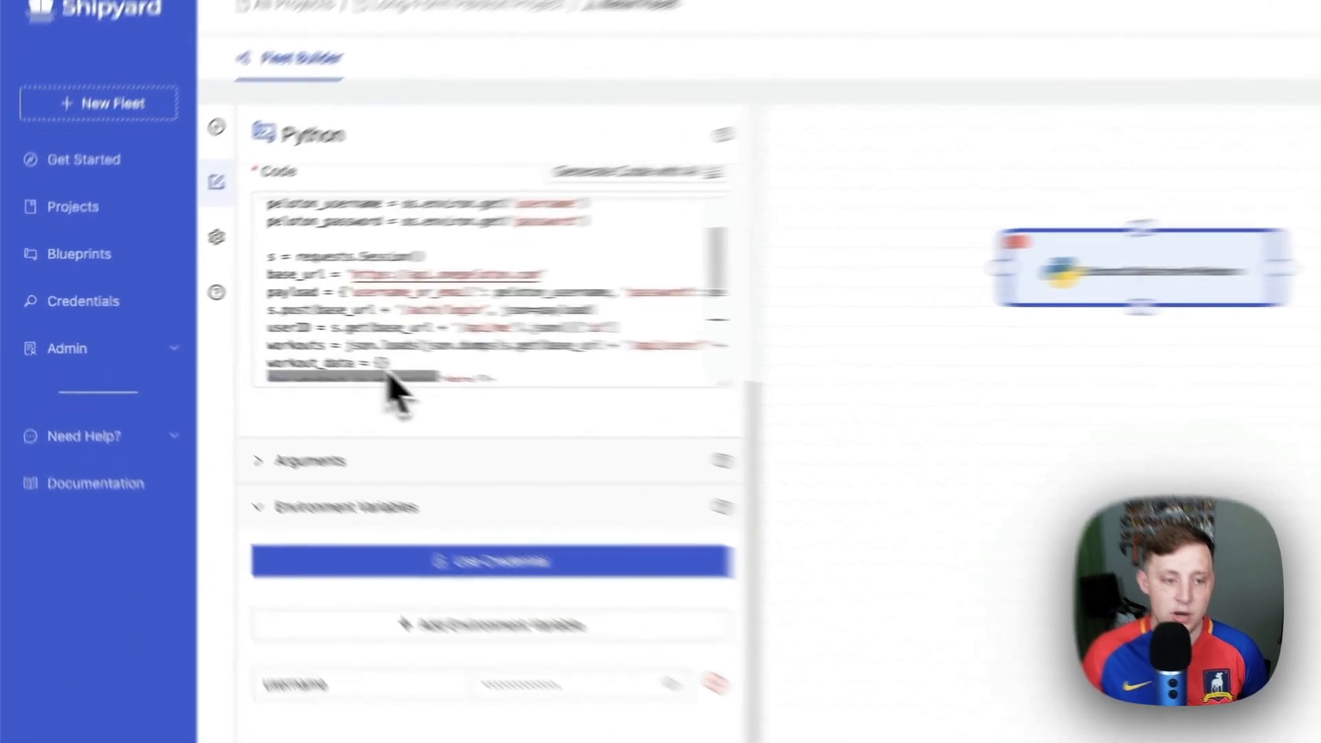
mouse_move(267, 356)
left_mouse_down()
mouse_move(323, 364)
mouse_move(276, 356)
left_mouse_up()
left_click_drag(554, 412, 483, 395)
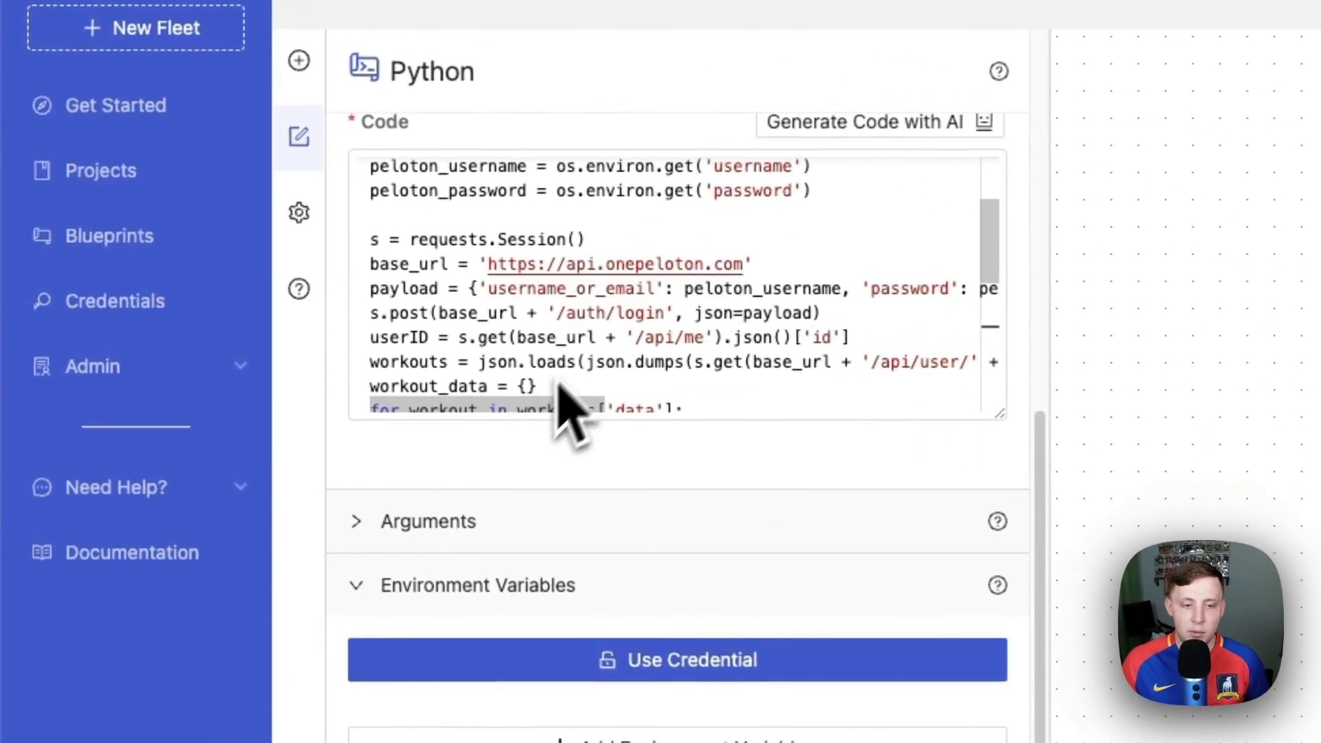
scroll(298, 344, "down", 2)
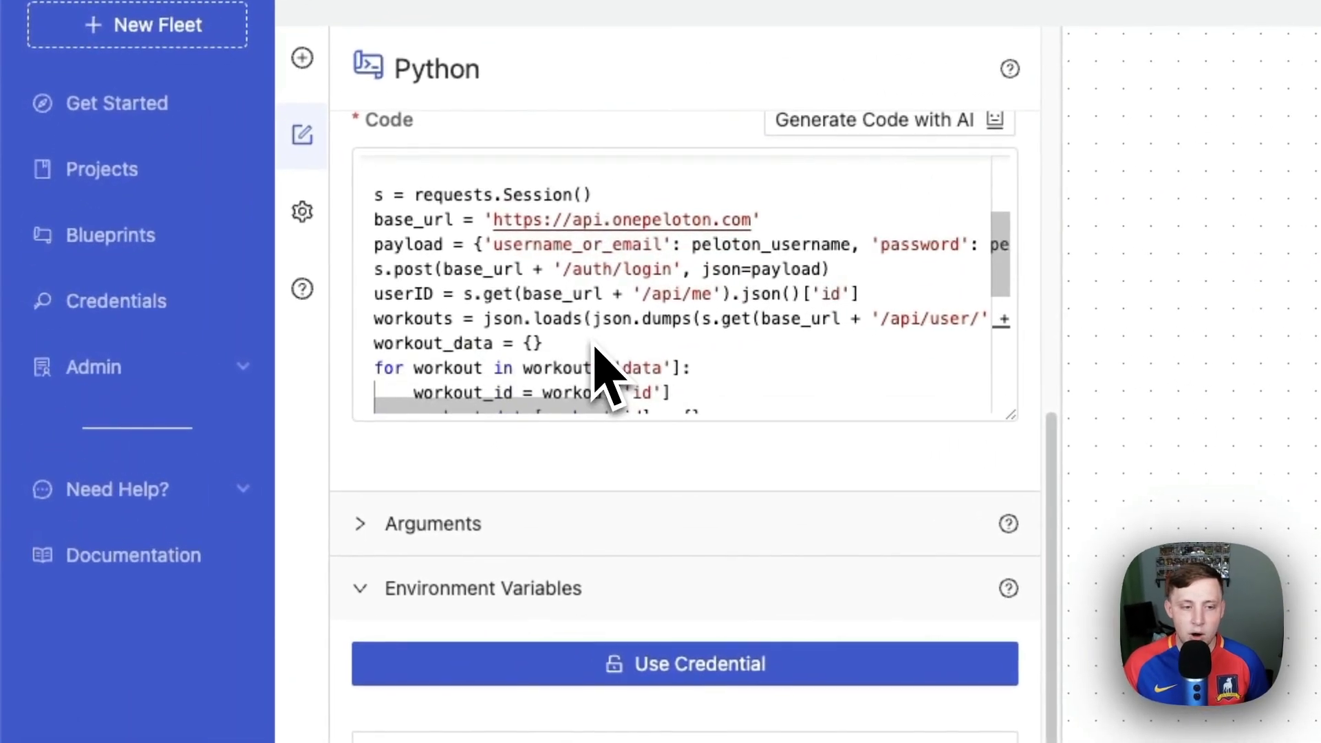
scroll(606, 375, "down", 1)
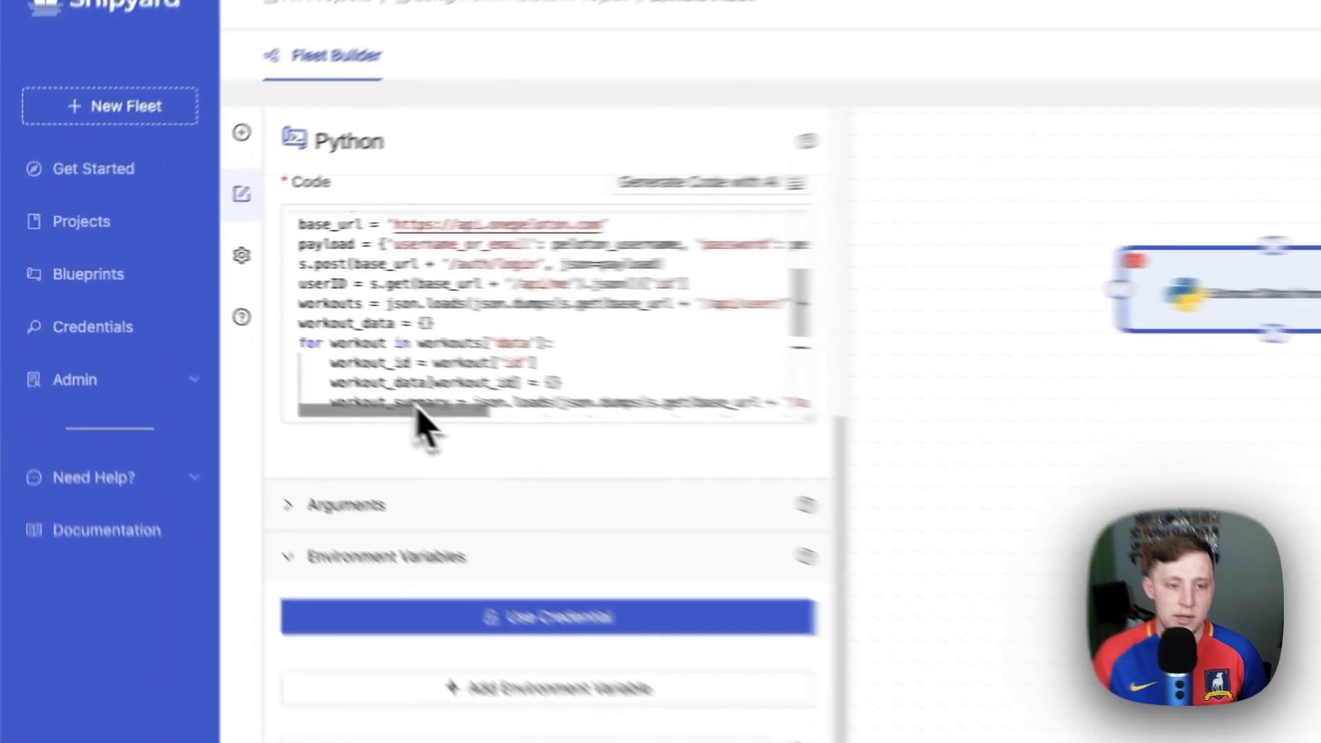
left_click_drag(260, 353, 357, 370)
left_click_drag(715, 485, 708, 501)
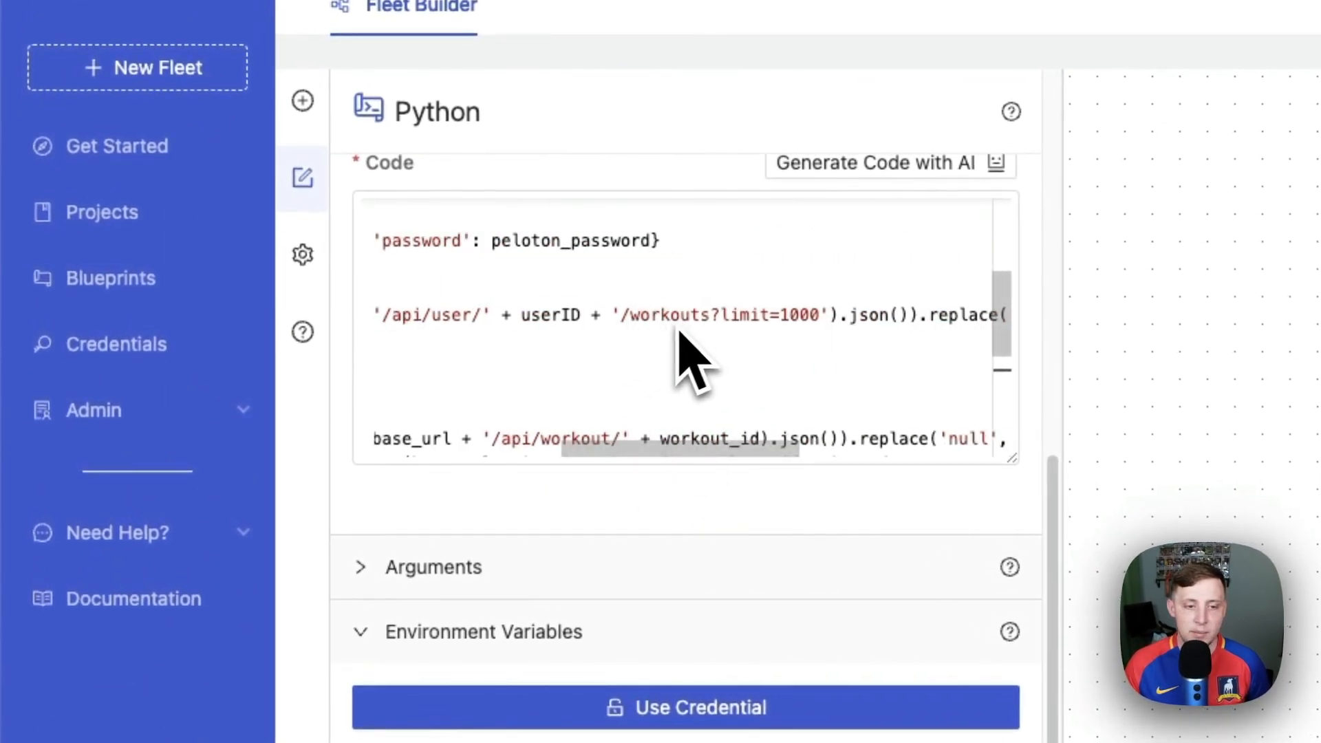
left_click_drag(662, 447, 407, 441)
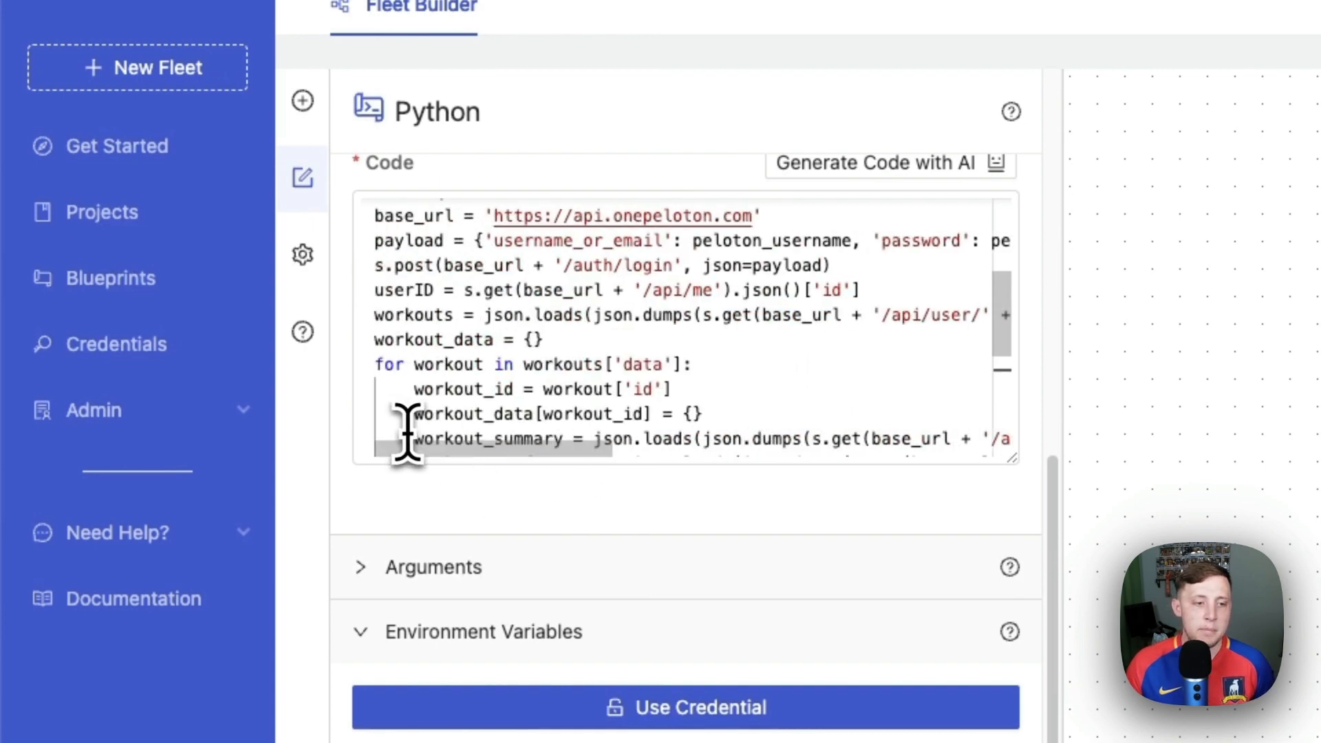
scroll(483, 362, "down", 3)
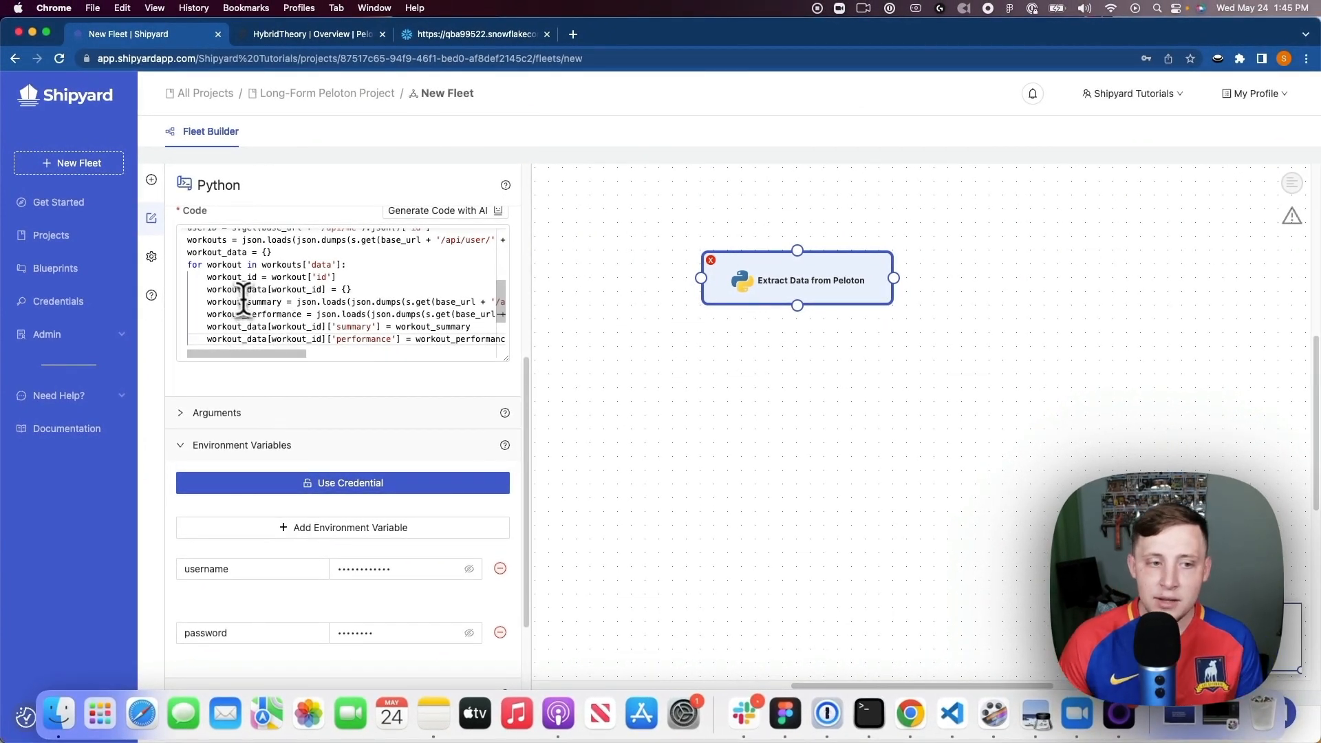
scroll(238, 296, "down", 1)
scroll(225, 285, "up", 1)
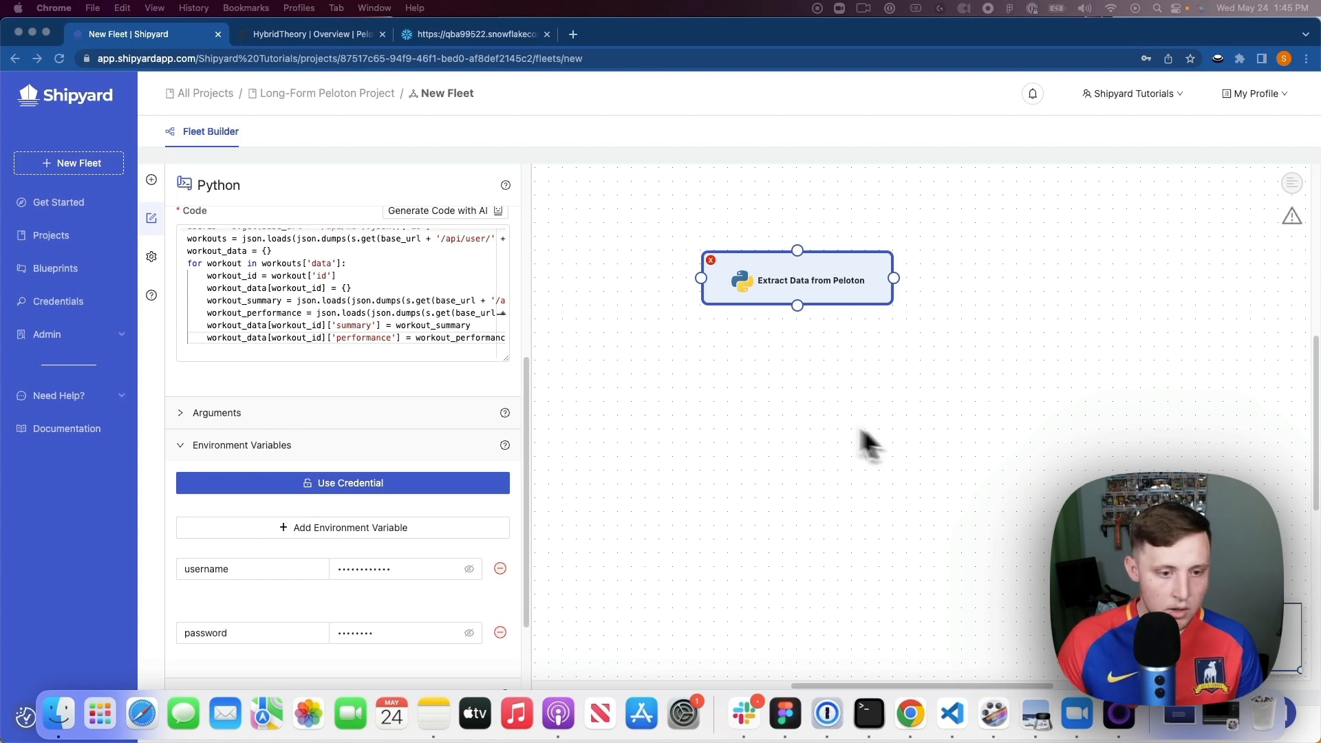
After the workout loop, add an unindented line workout_keys = list(workout_data.keys())
left_click(302, 370)
scroll(330, 344, "down", 3)
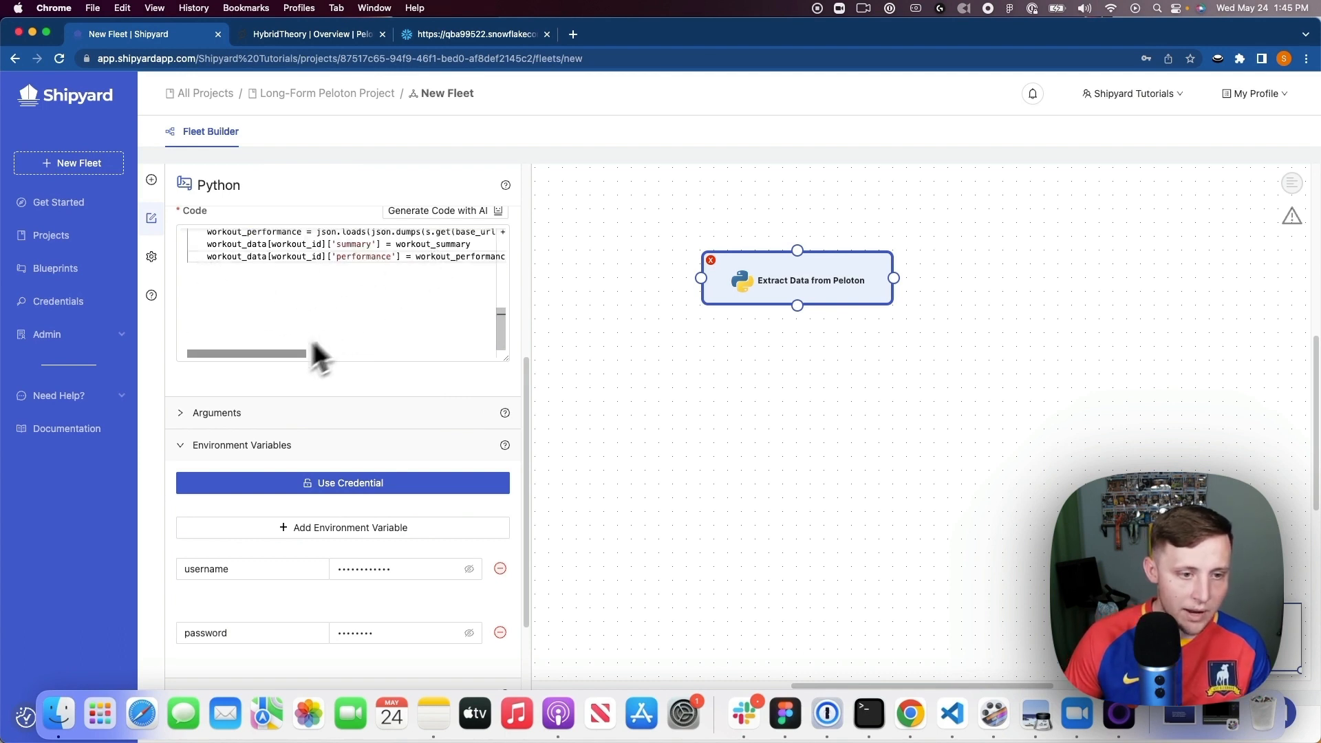
left_click_drag(315, 354, 366, 331)
left_click(320, 280)
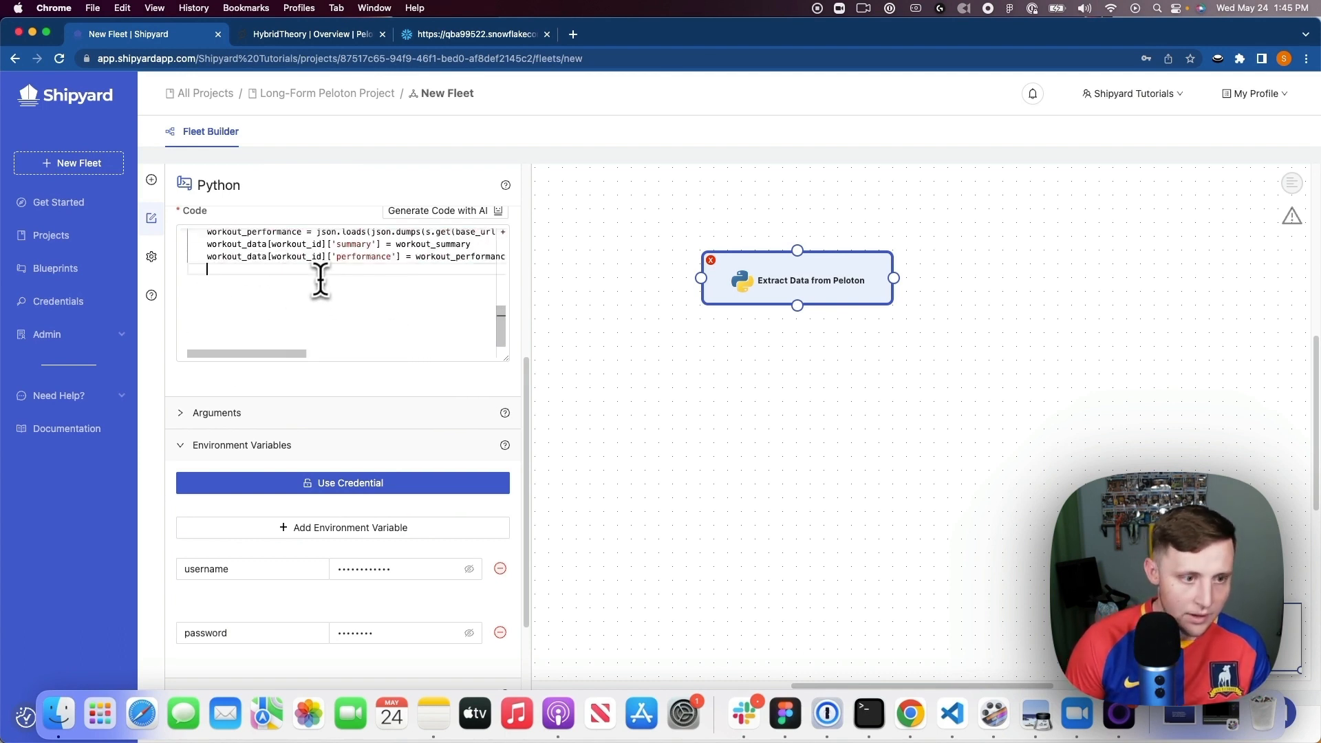
scroll(323, 275, "up", 1)
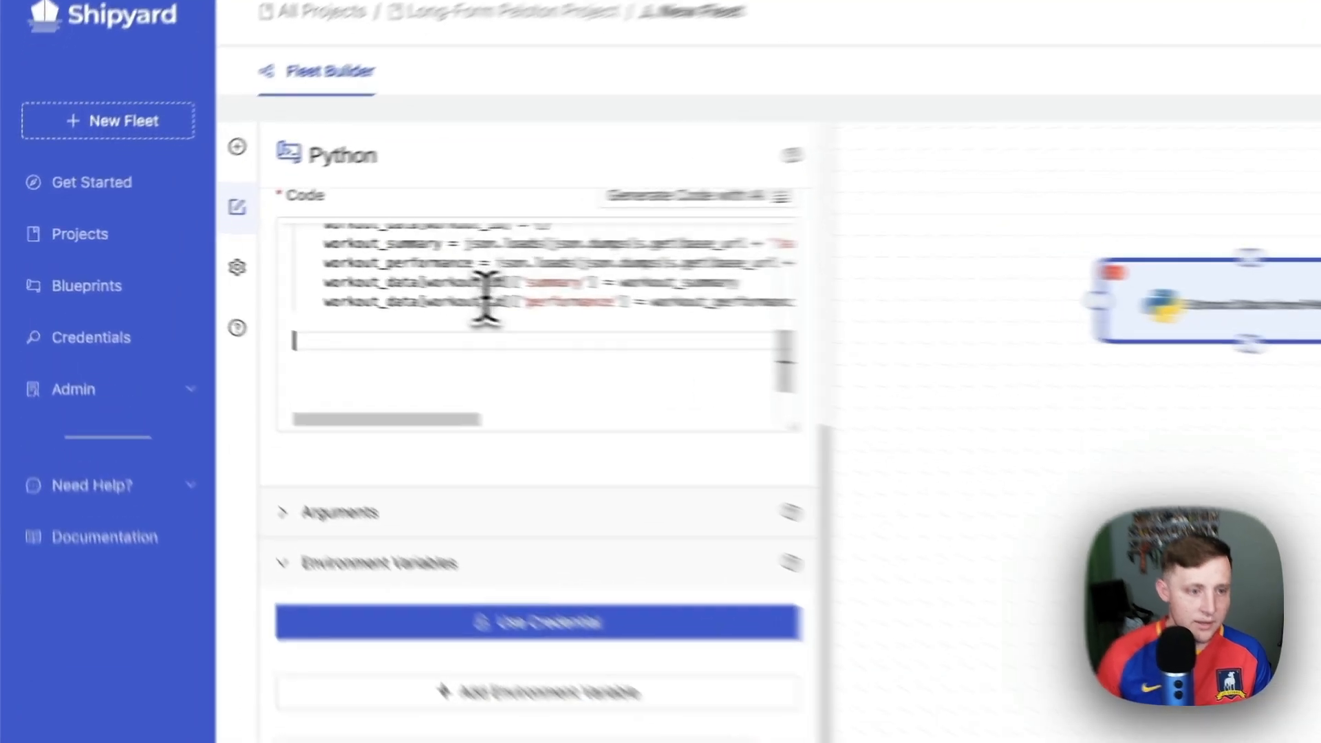
type("workout_keys = list(workout_data.keys())")
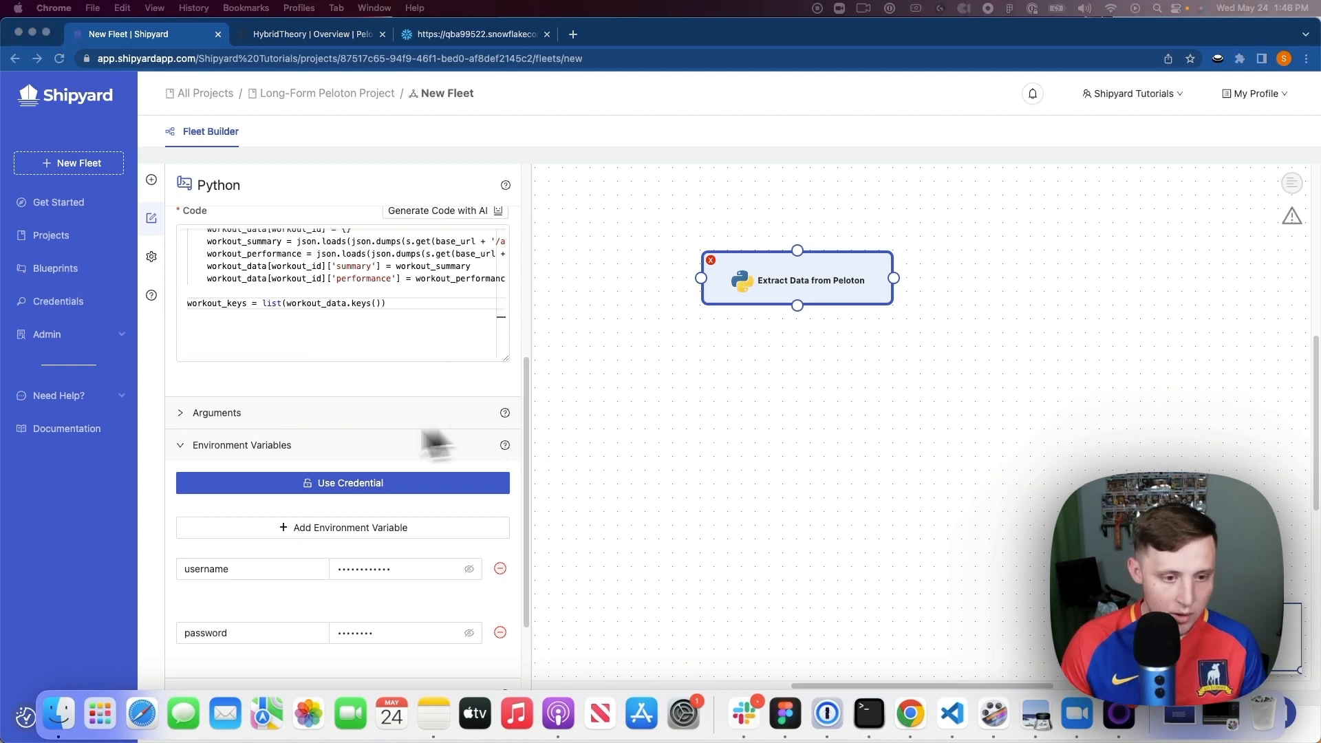
Append code that collects each key's 'summary' into workouts, loads it into DataFrame df, and exports peloton_data.csv with index = None
left_click(231, 318)
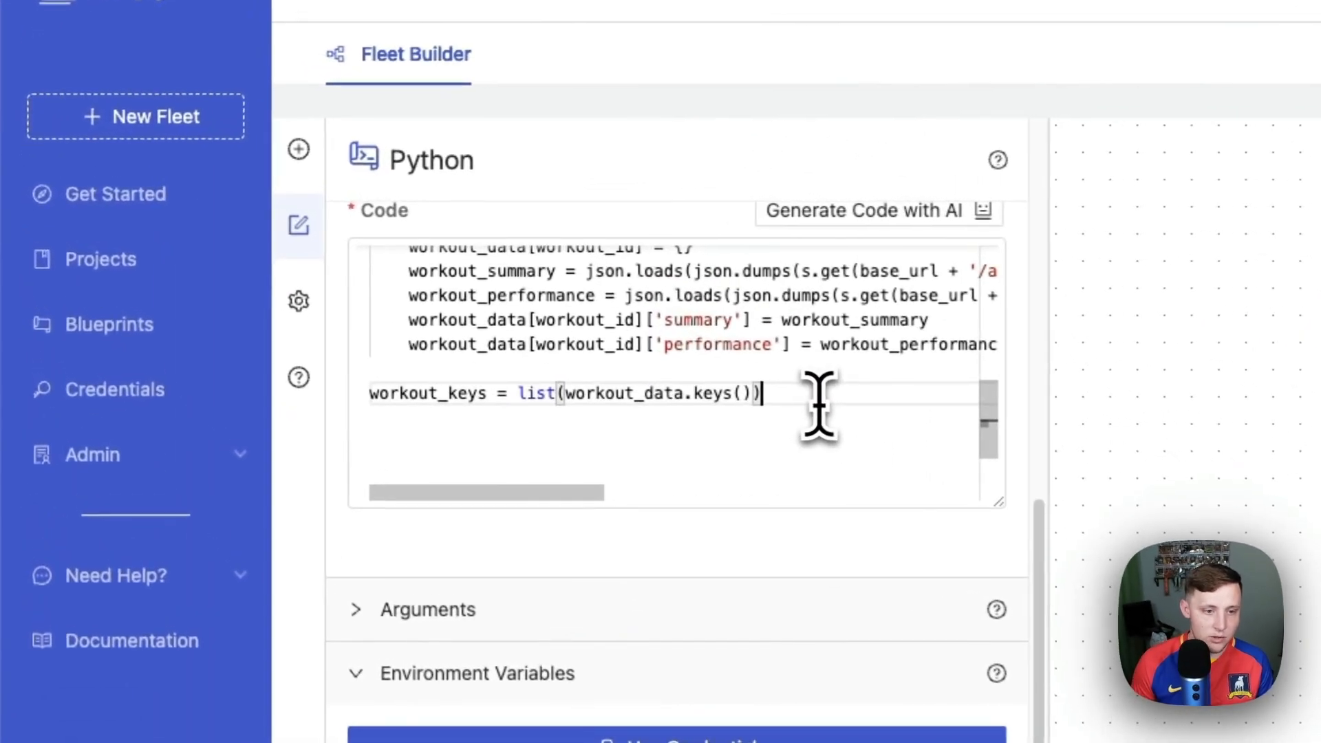
key("Return")
key("Return")
type("workouts = [] for key in workout_keys:     workouts.append(workout_data[key]['summary']) df = pd.DataFrame(workouts)")
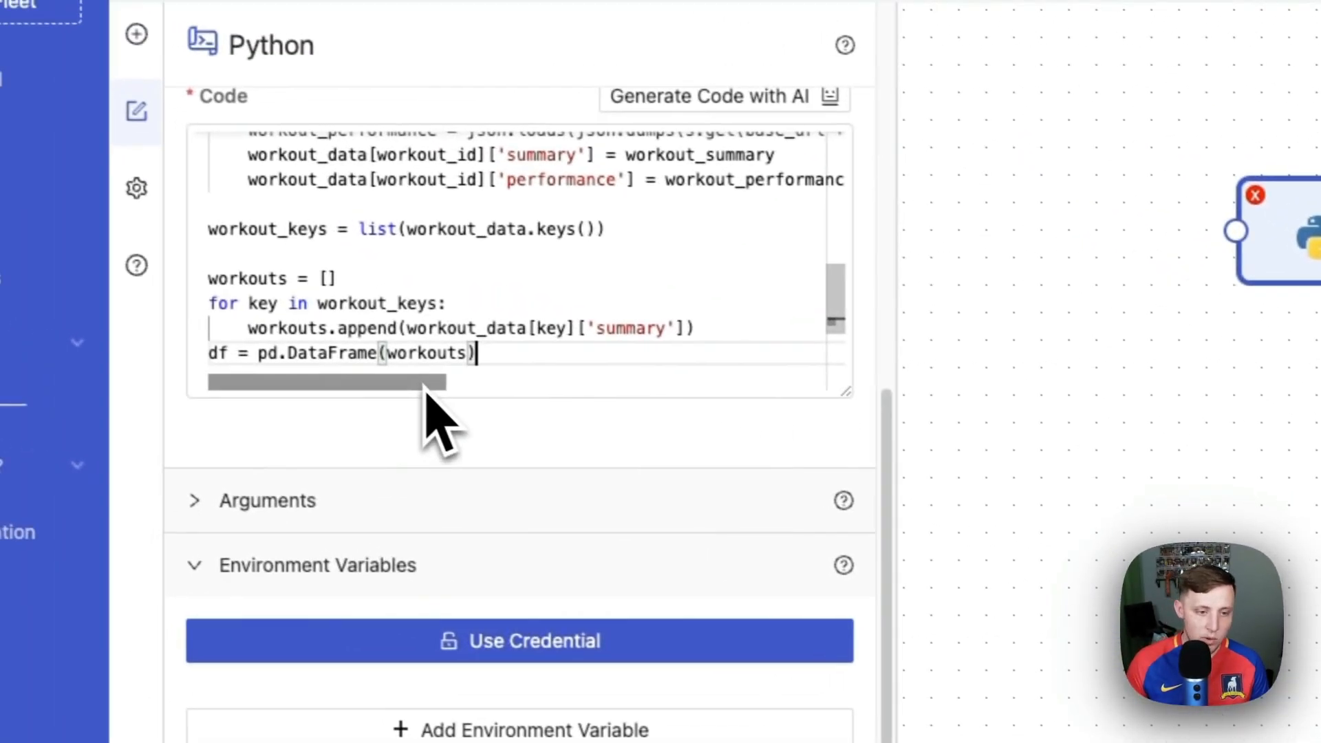
type("df.to_csv('peloton_data.csv', index = None)")
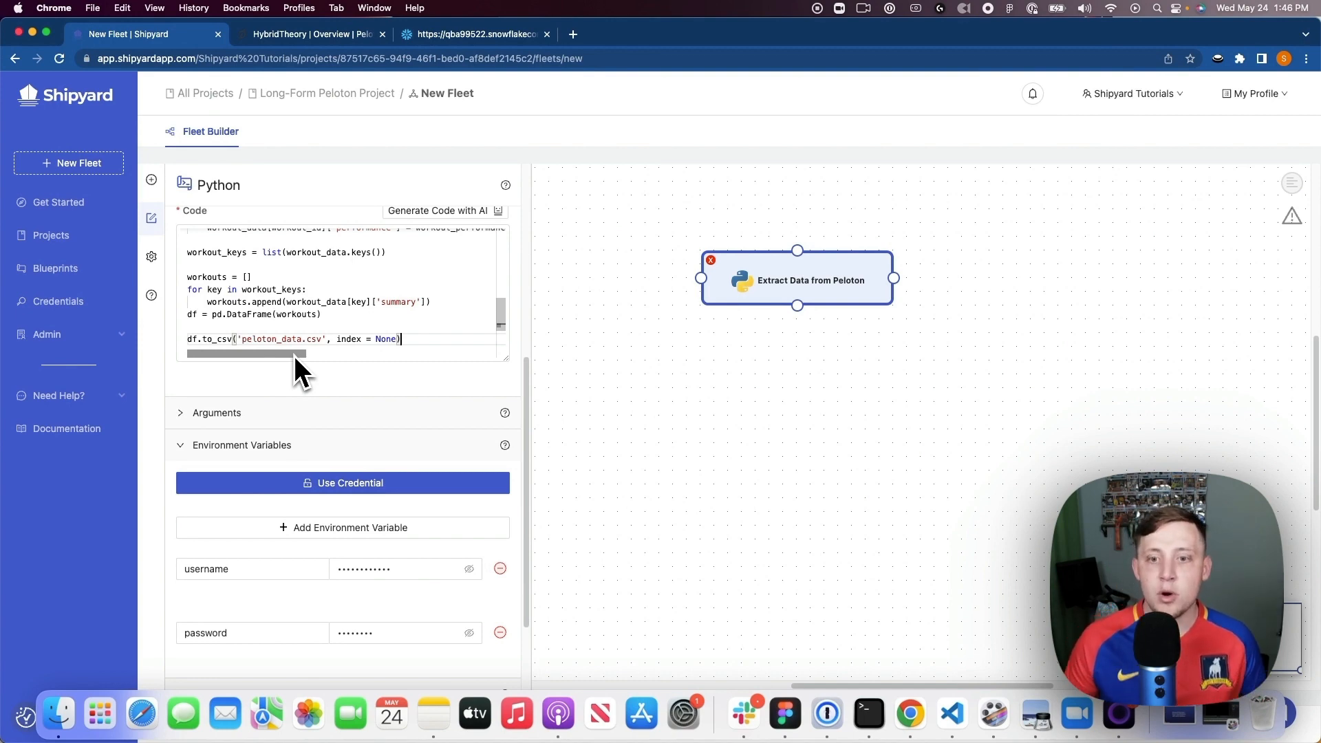
Insert print(df.head(3)) between the DataFrame creation and the df.to_csv line
left_click(328, 316)
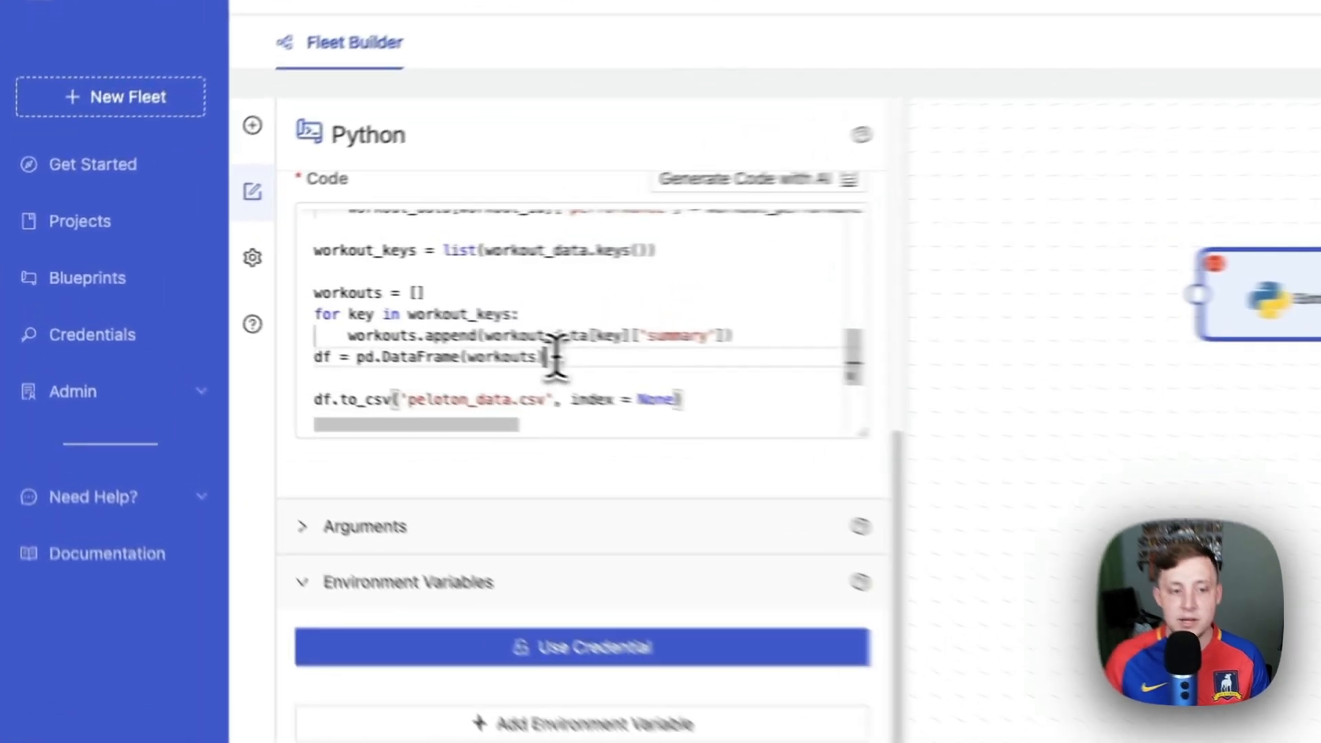
key("Return")
key("Return")
type("p")
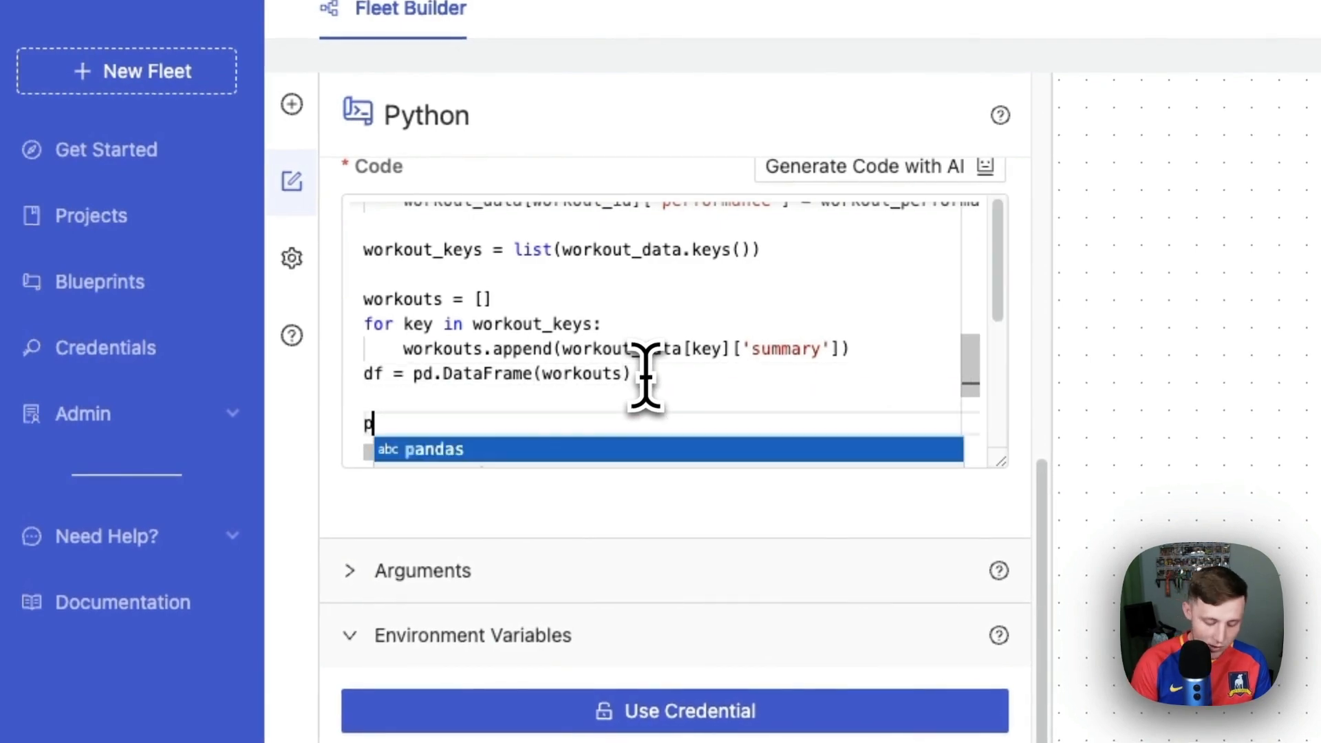
type("rint(df.he")
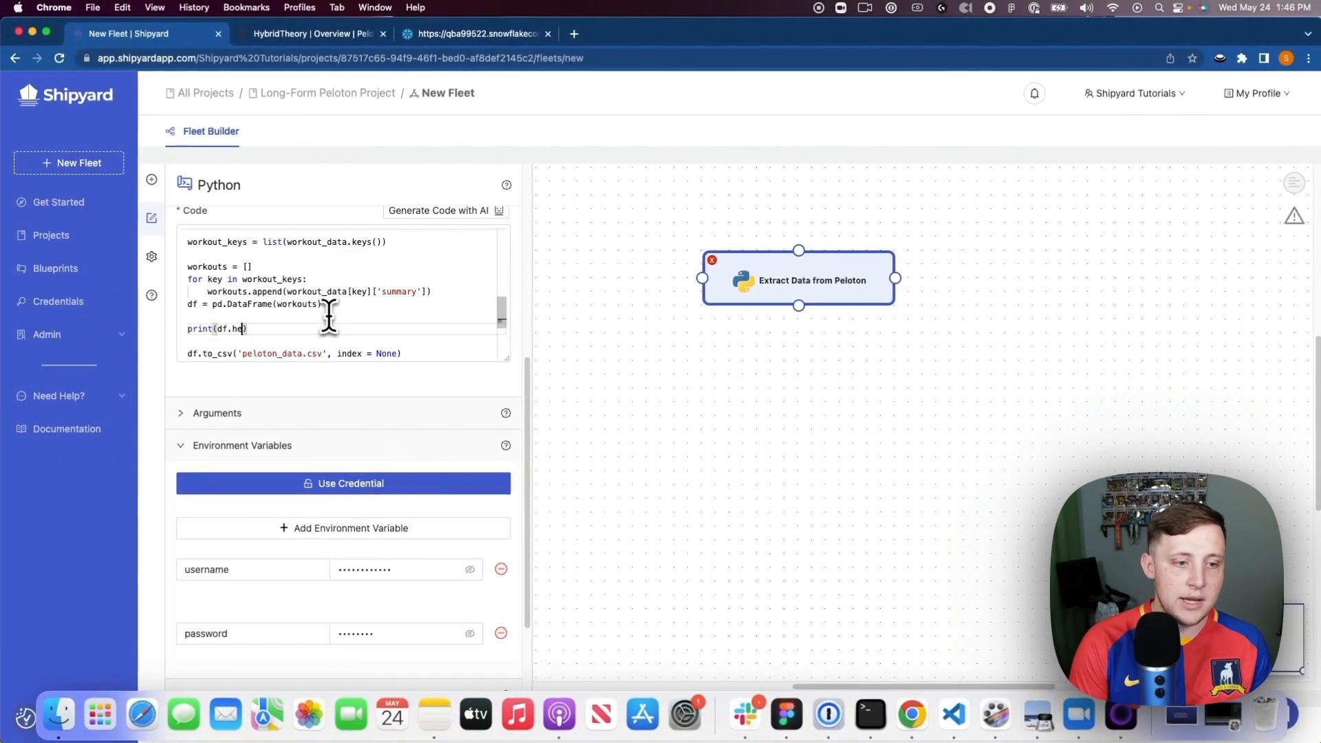
type("ad(3")
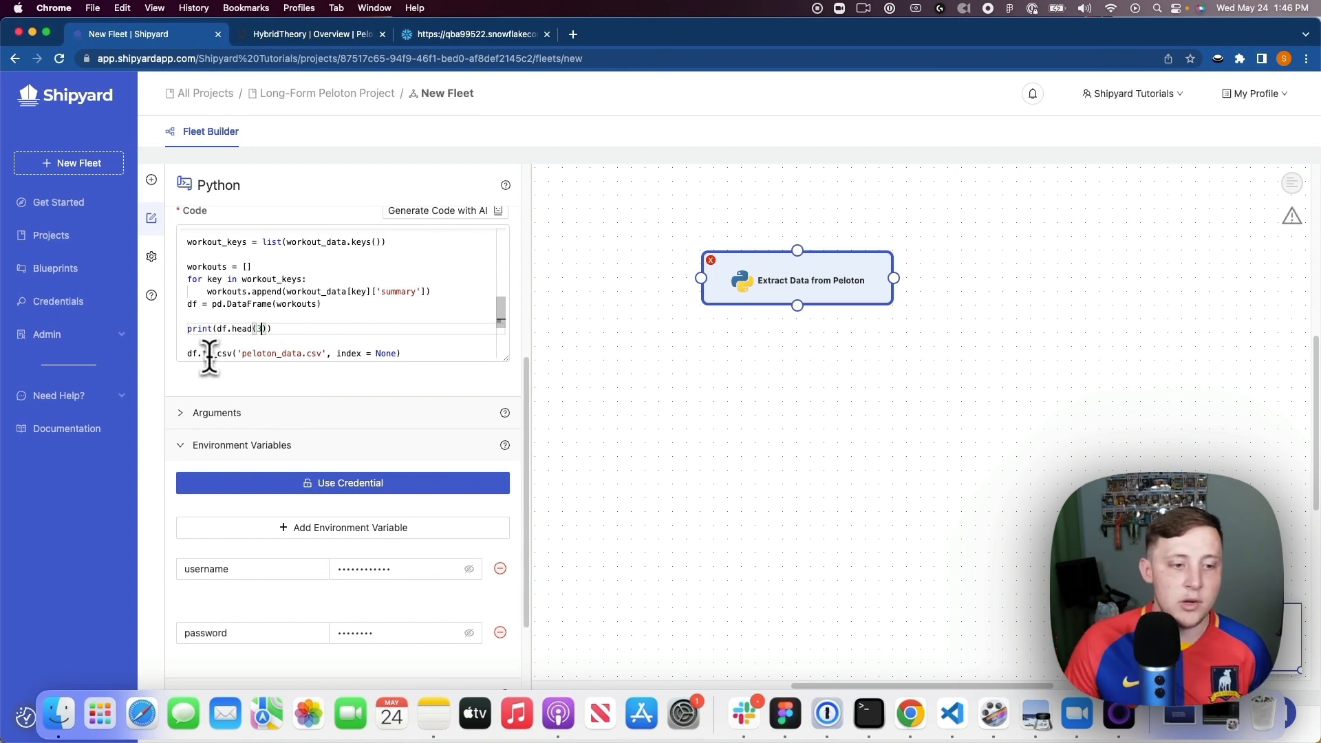
scroll(265, 357, "down", 1)
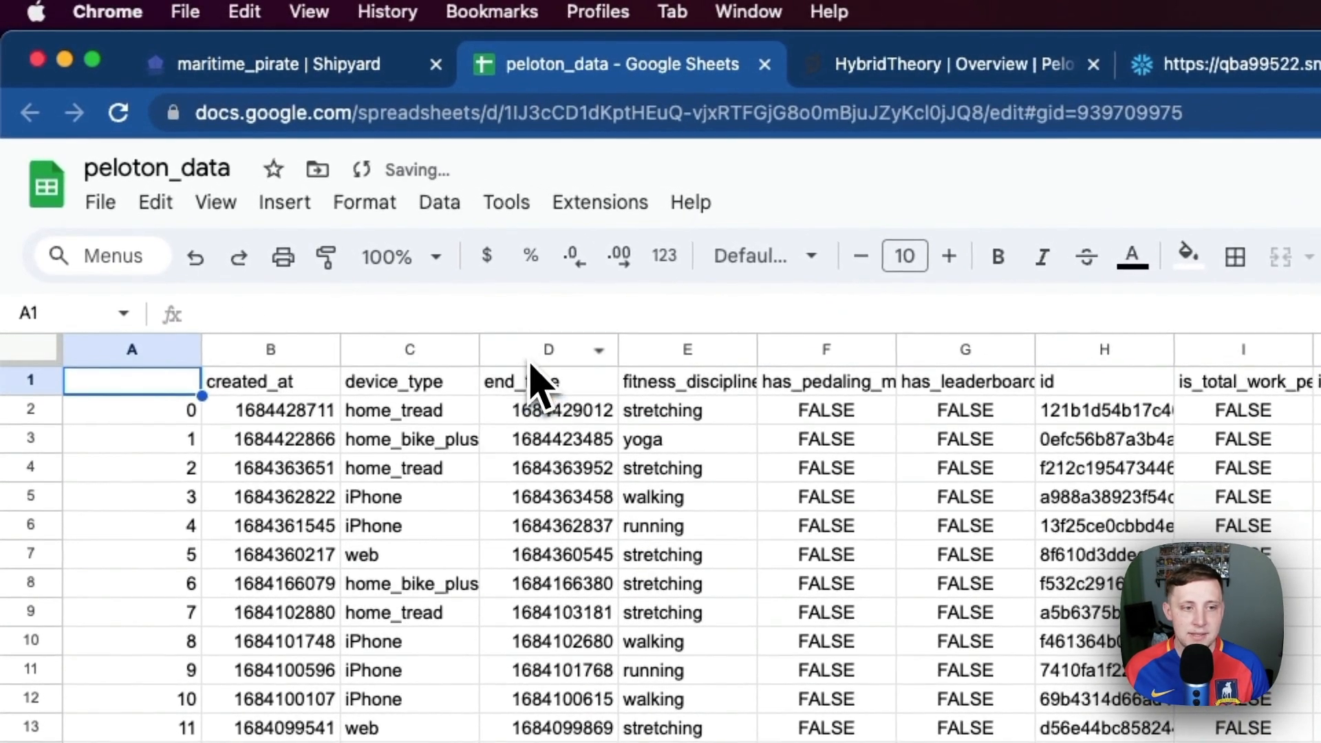
Examine the columns of the exported peloton_data sheet in Google Sheets, selecting the start_time column
left_click(423, 278)
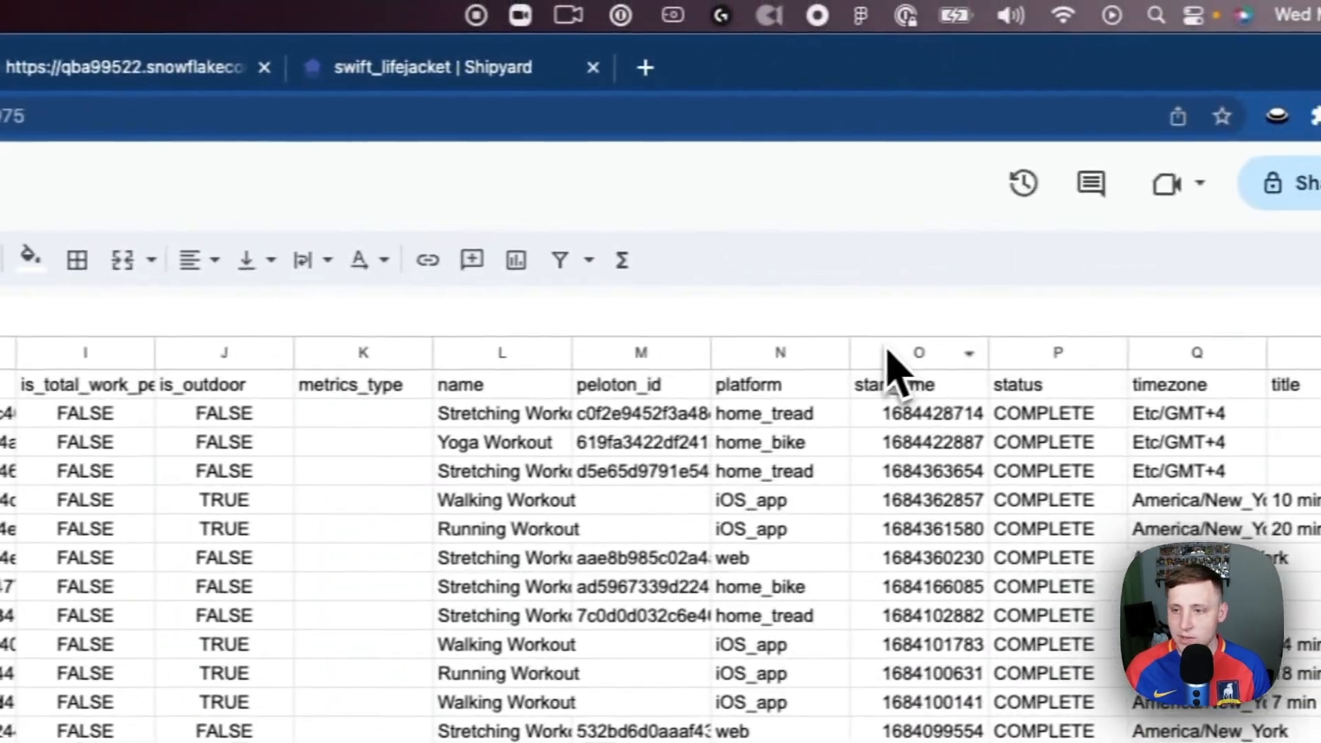
left_click(855, 340)
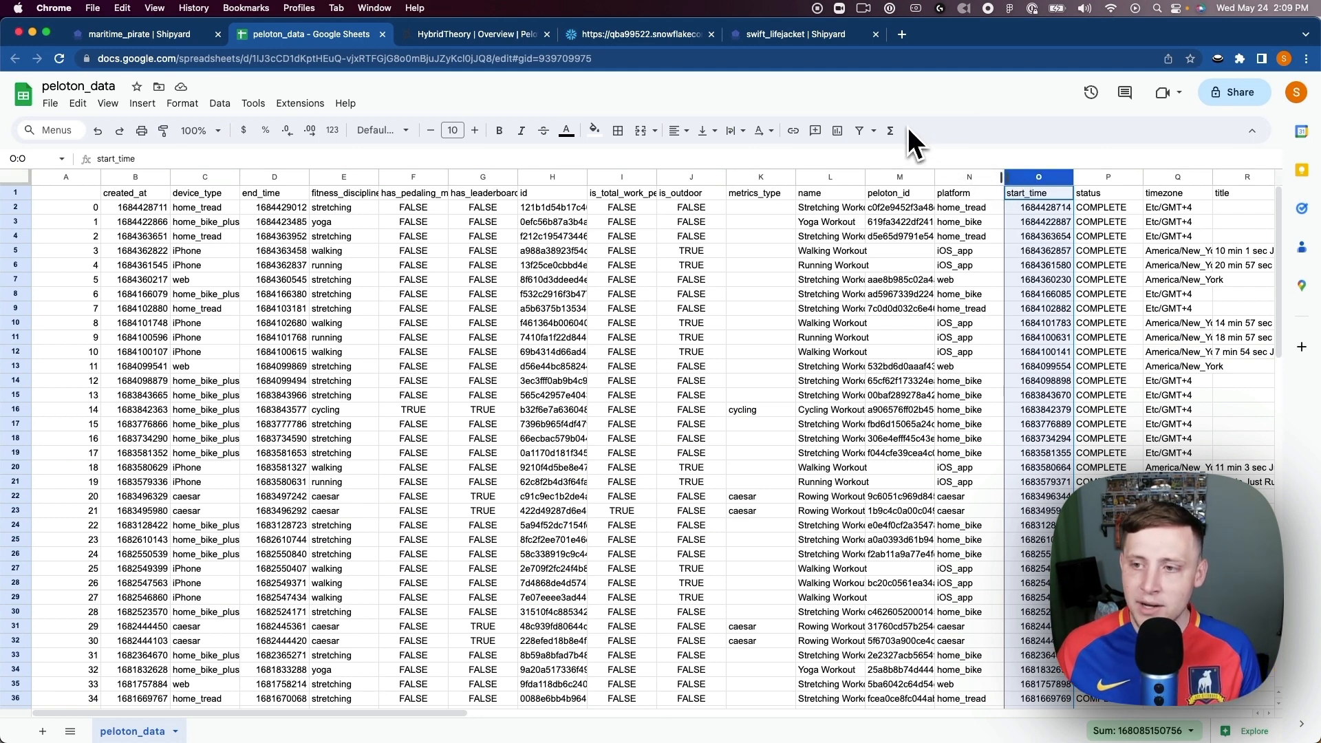
Back in the maritime_pirate fleet in Shipyard, add a second Python vessel and connect Extract Data from Peloton to it on Success
left_click(160, 36)
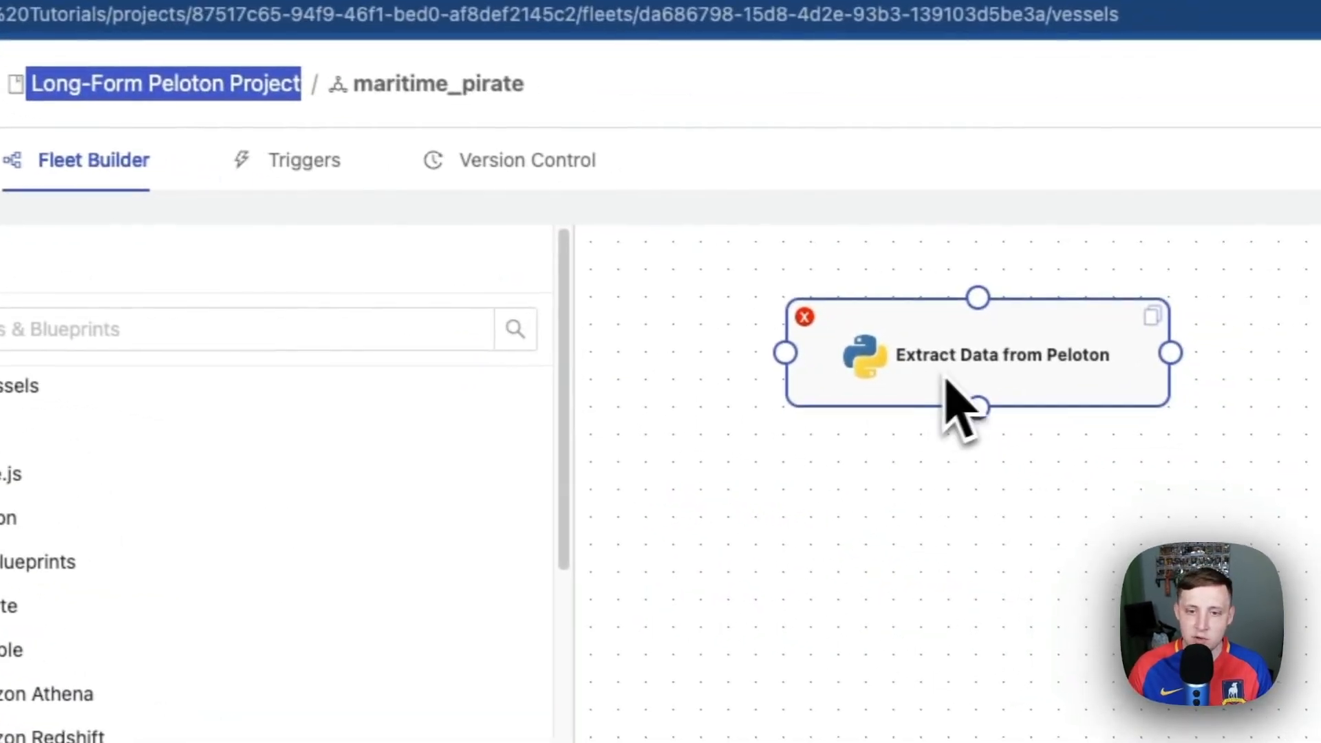
mouse_move(260, 534)
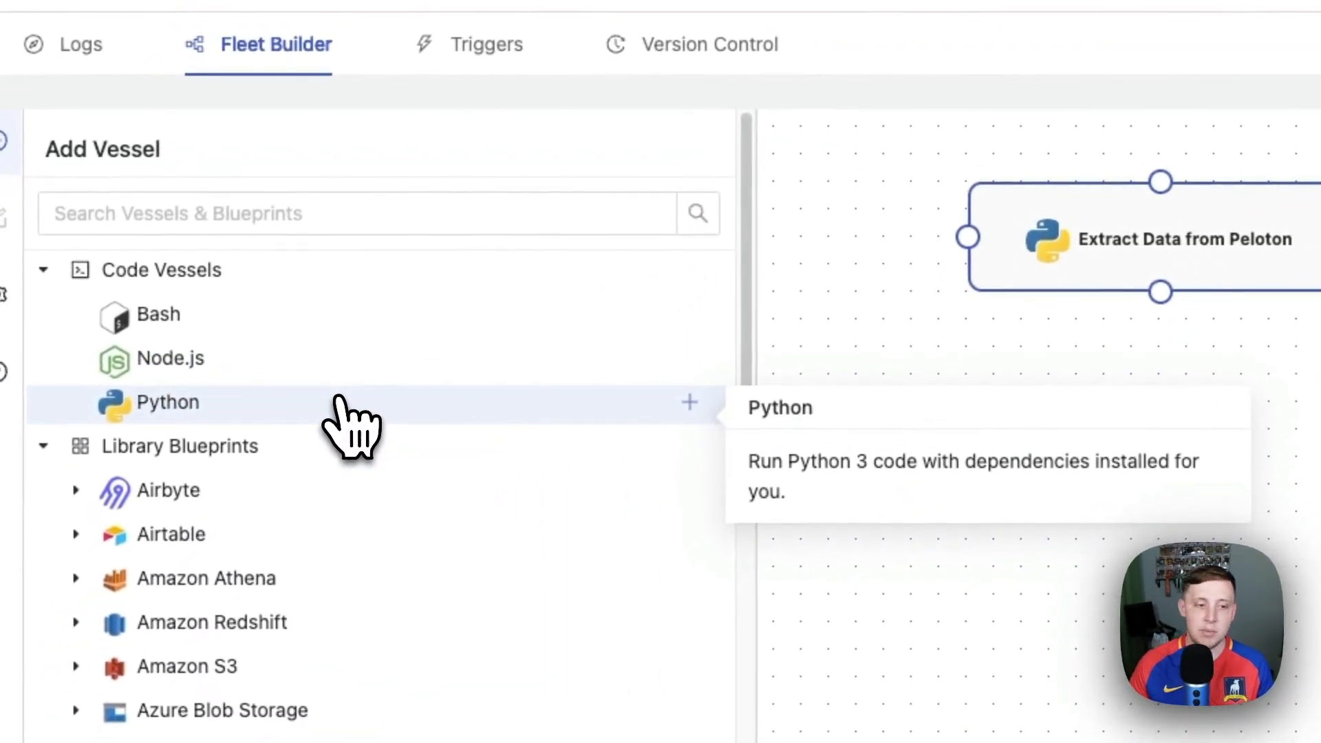
left_click(340, 406)
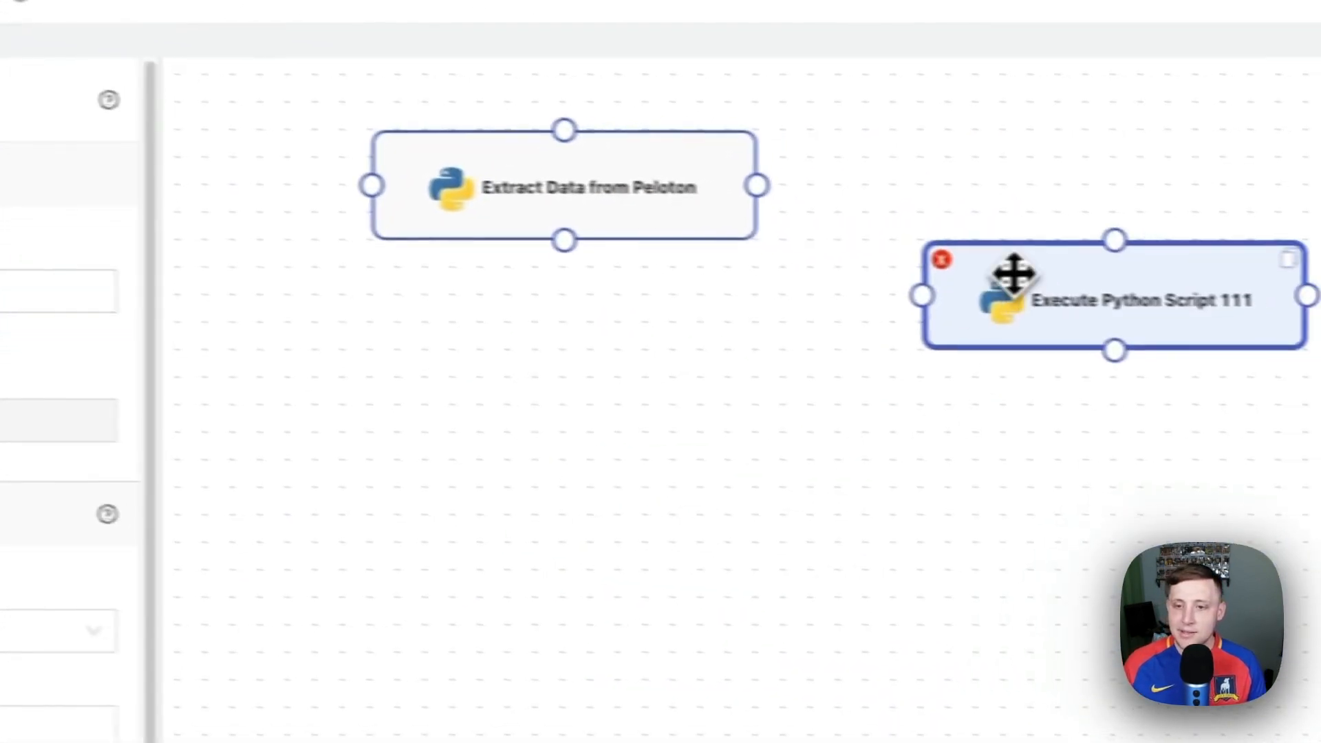
left_click_drag(693, 180, 856, 180)
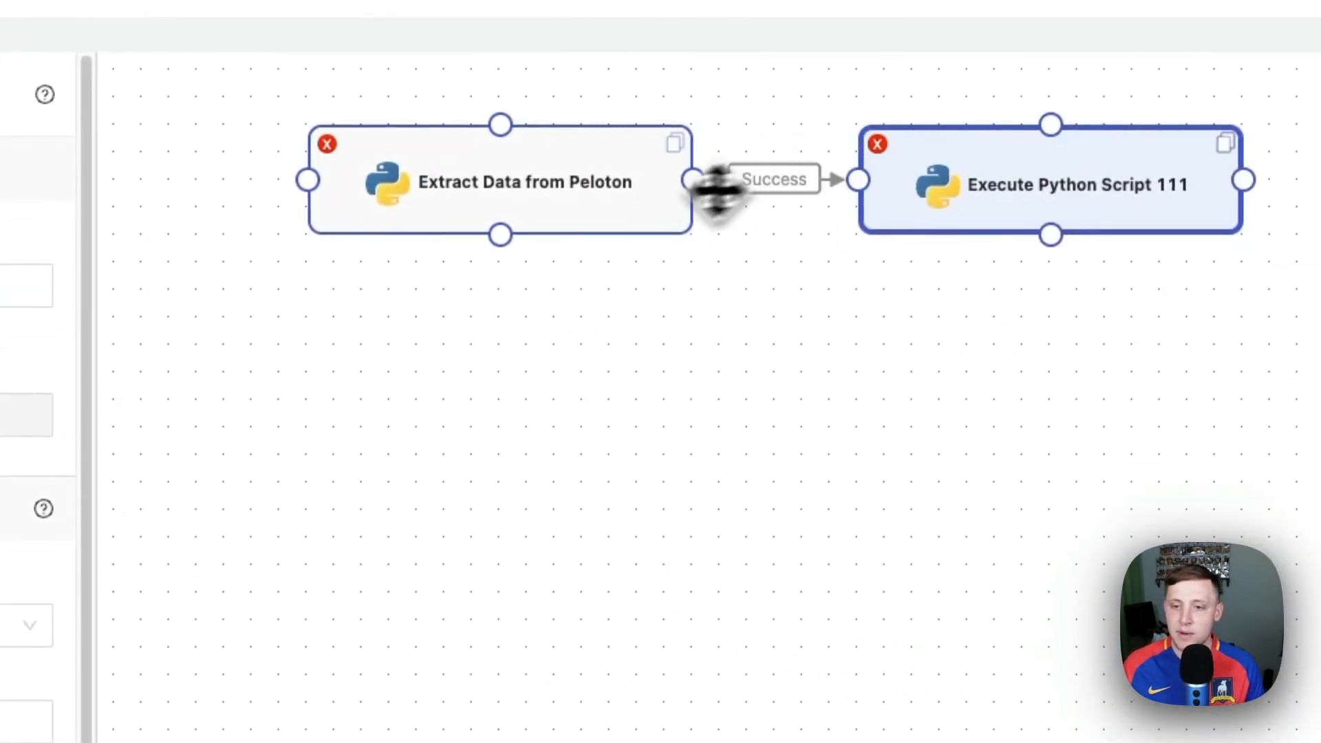
Rename the second Python vessel as Transformations with Python and set its file to run to transformation.py
triple_click(426, 385)
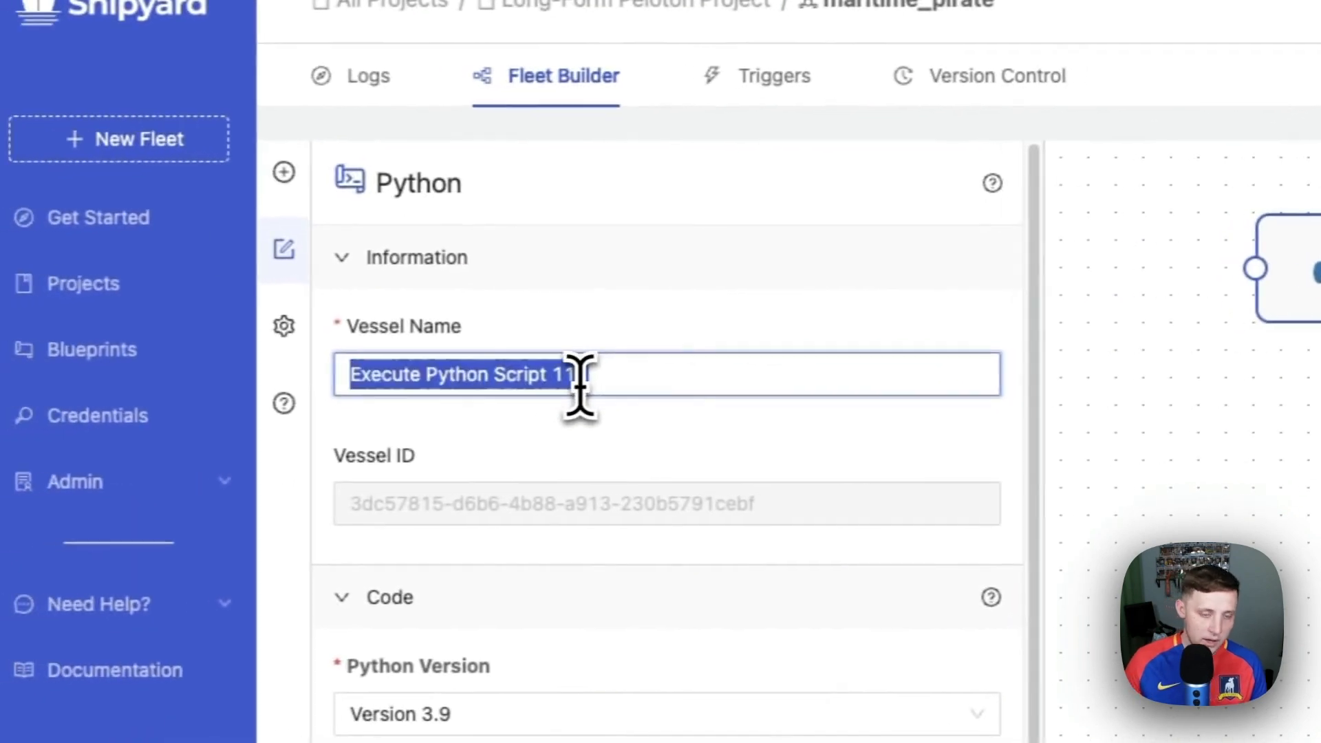
type("Transformations w")
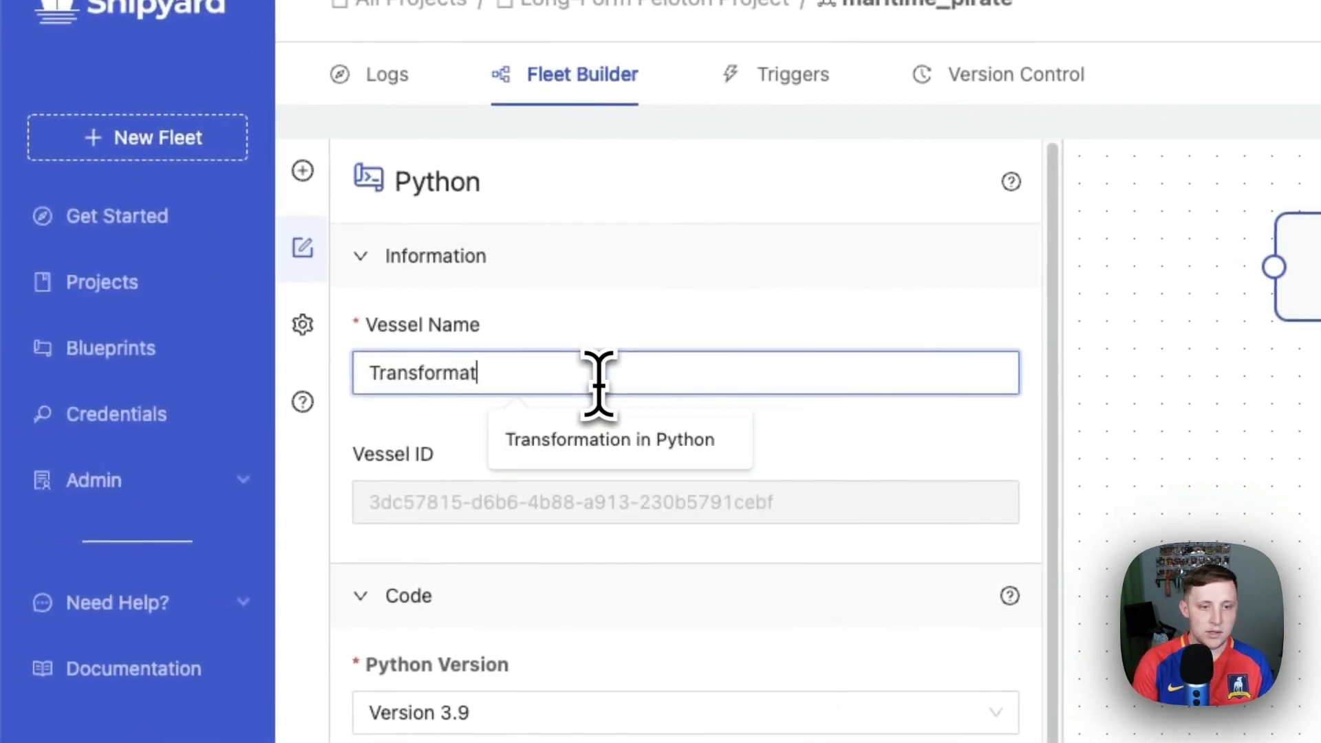
type("ith Python")
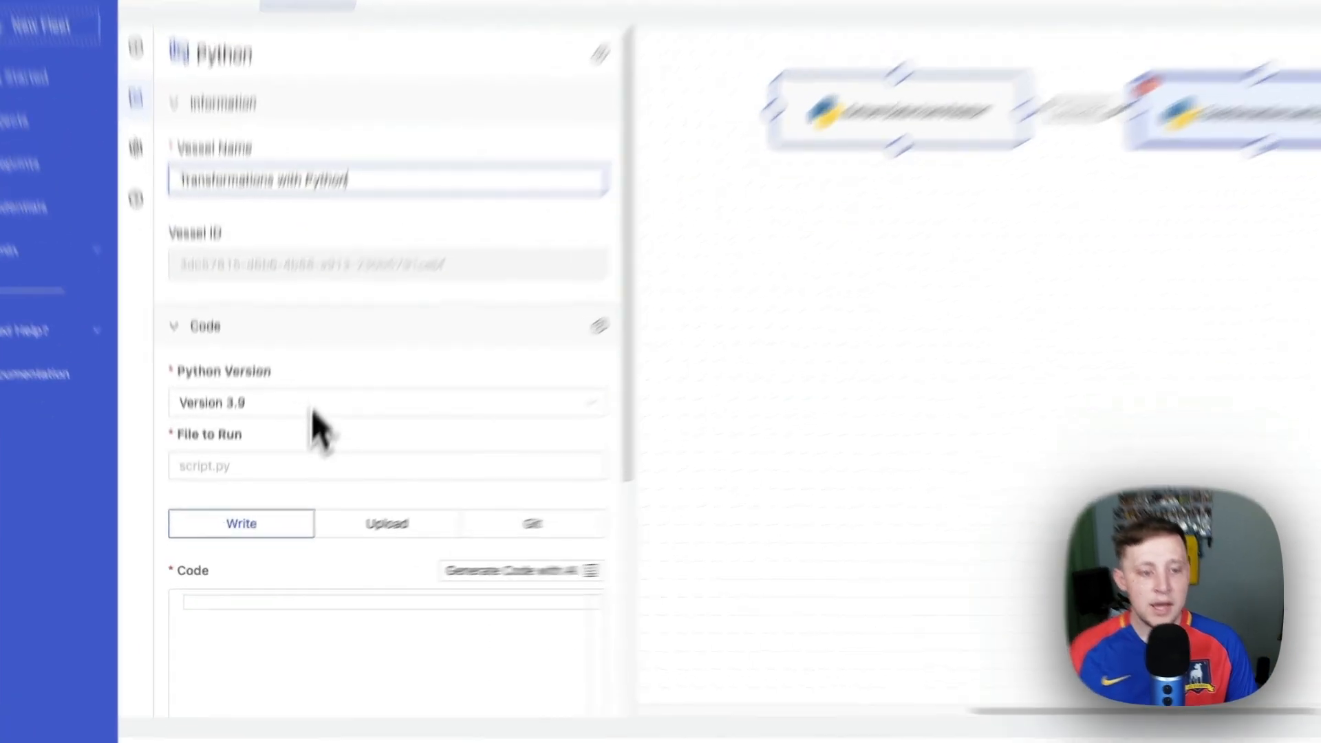
left_click(269, 499)
type("tra")
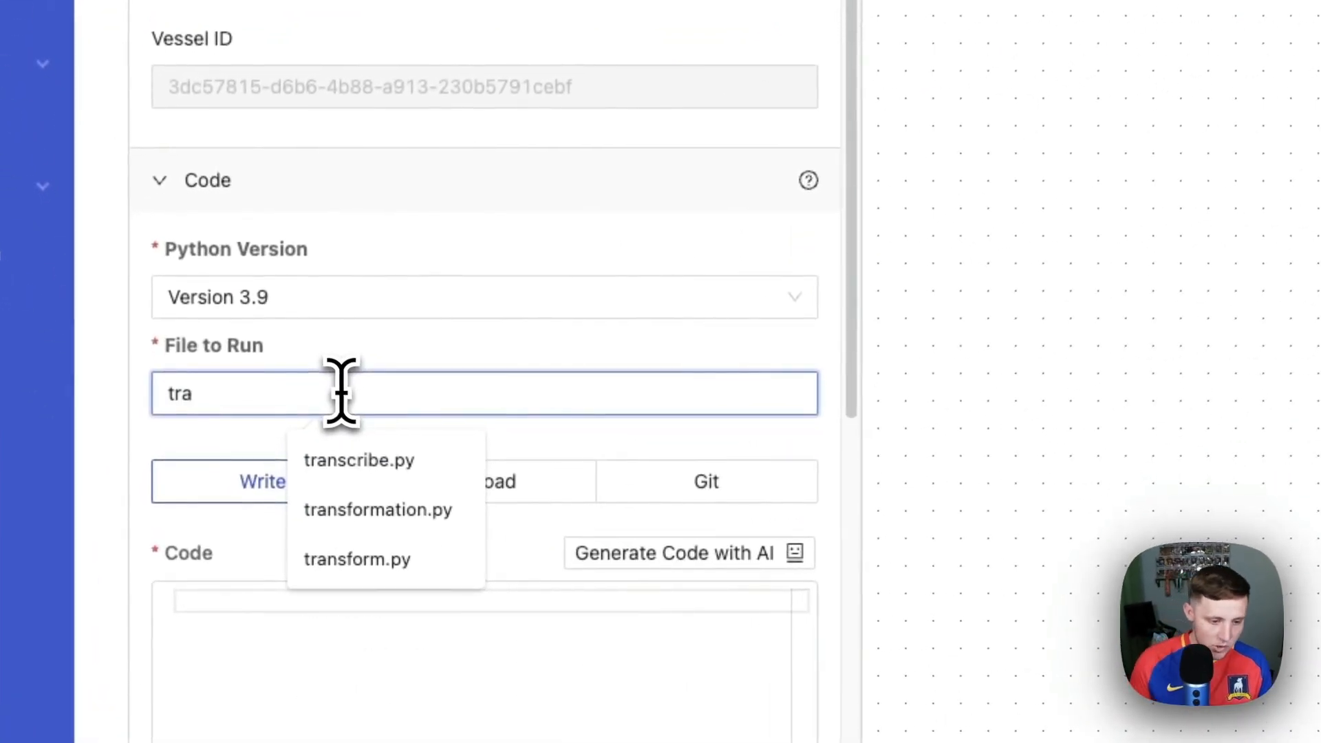
left_click(416, 507)
scroll(457, 413, "down", 5)
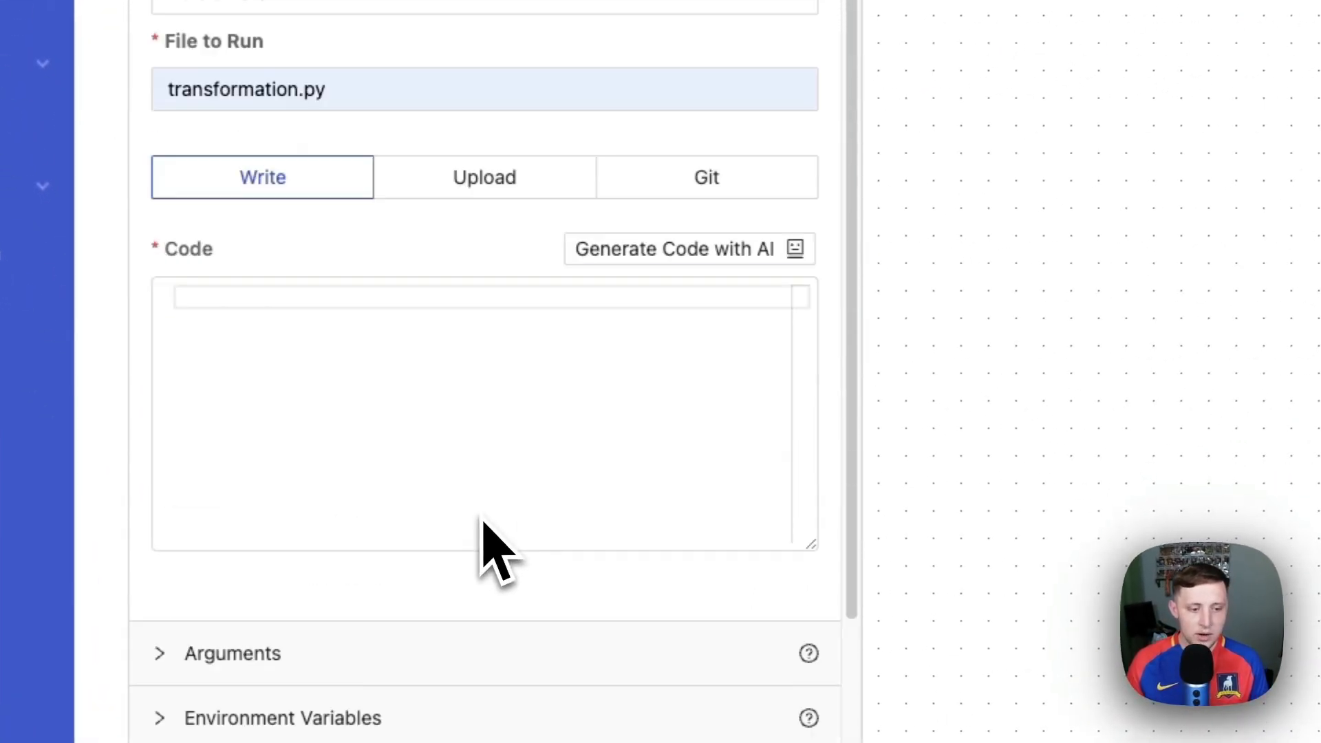
Enter code importing pandas as pd and datetime and reading 'peloton_data.csv' into peloton_data, and add pandas as a Python package
left_click(452, 419)
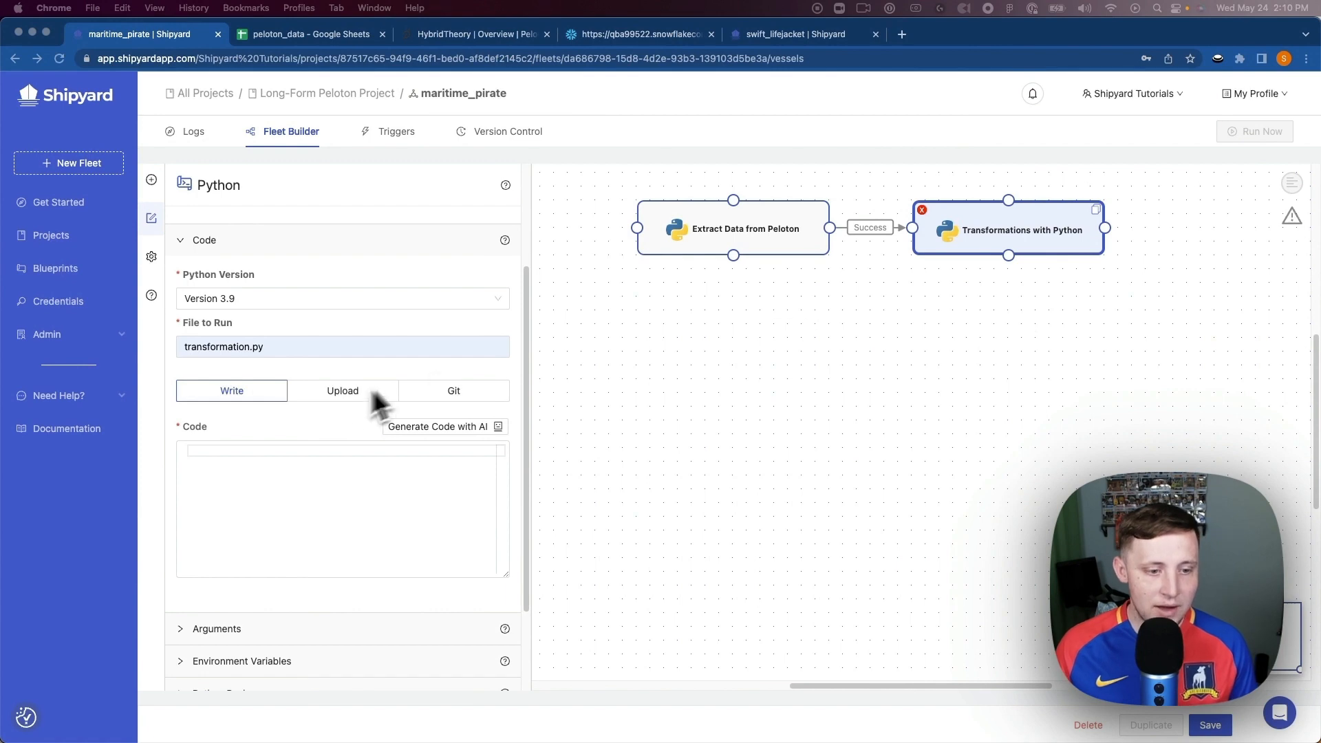
key("super+v")
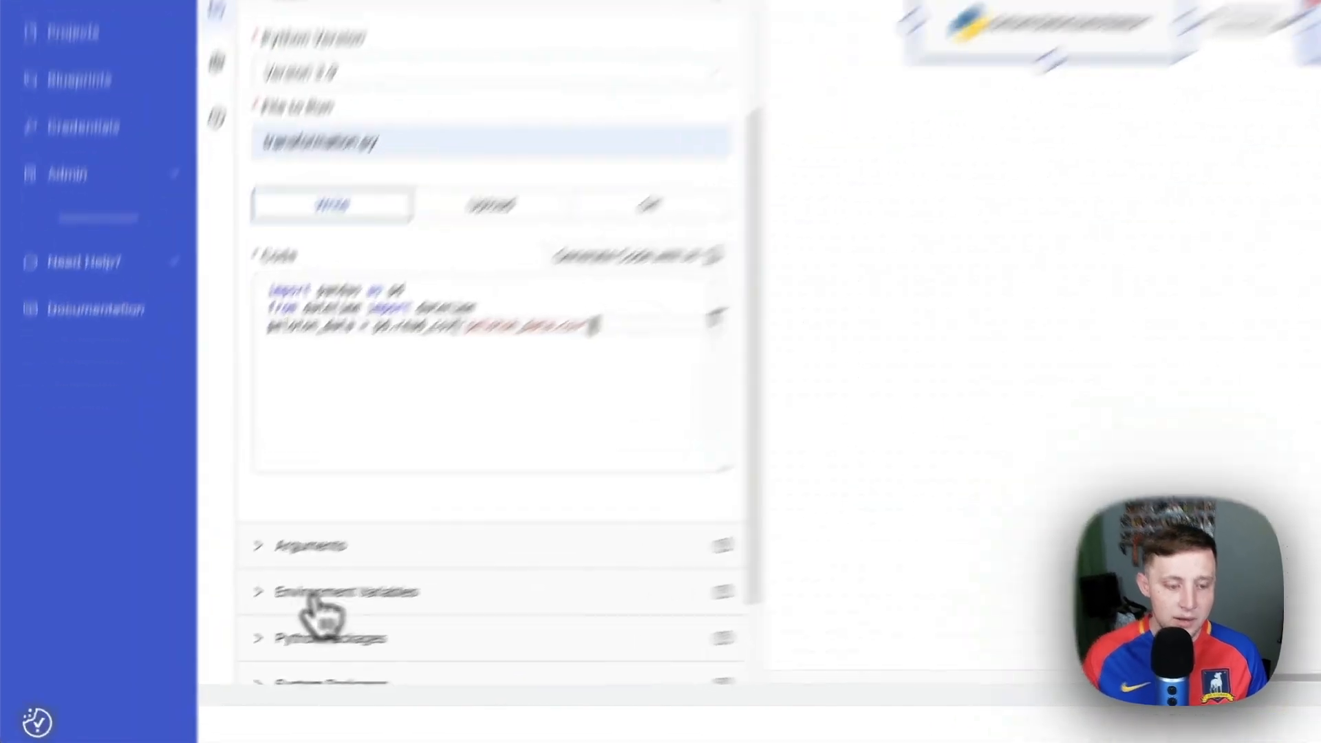
left_click(248, 685)
left_click(482, 454)
left_click(502, 518)
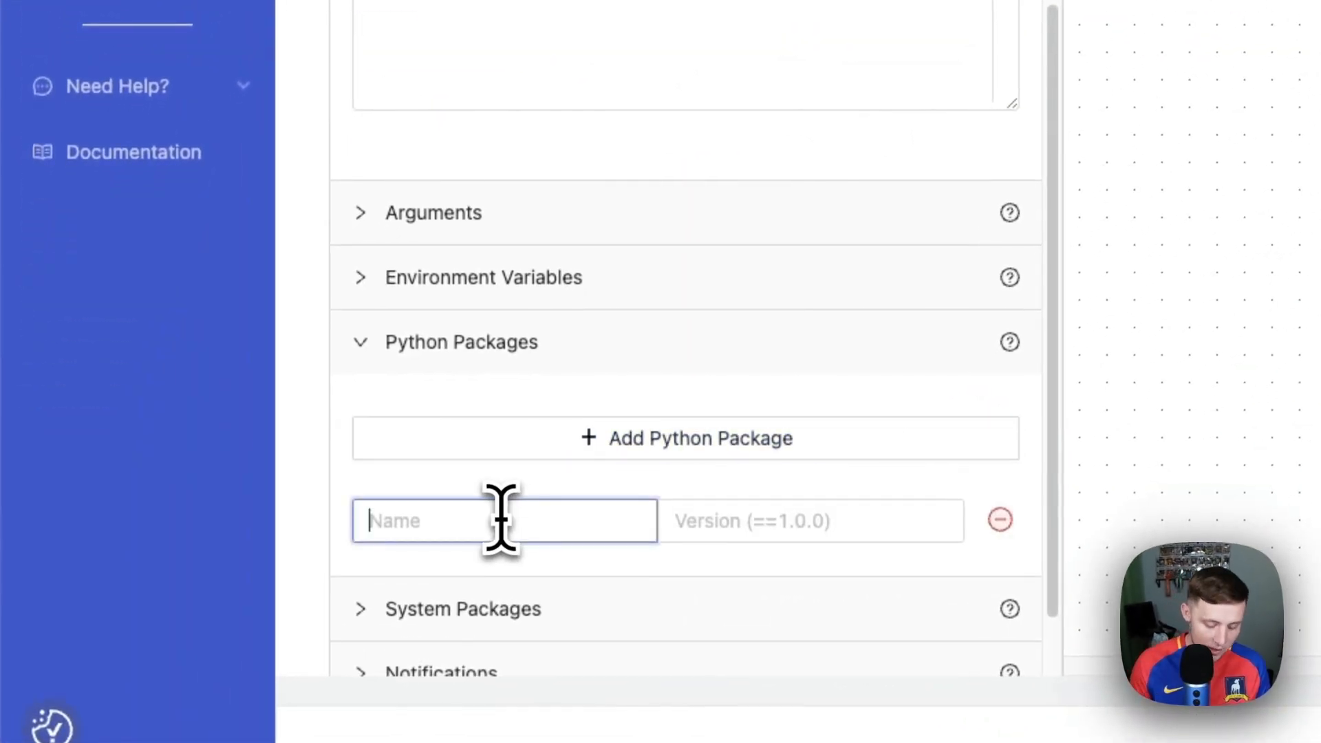
type("pandas")
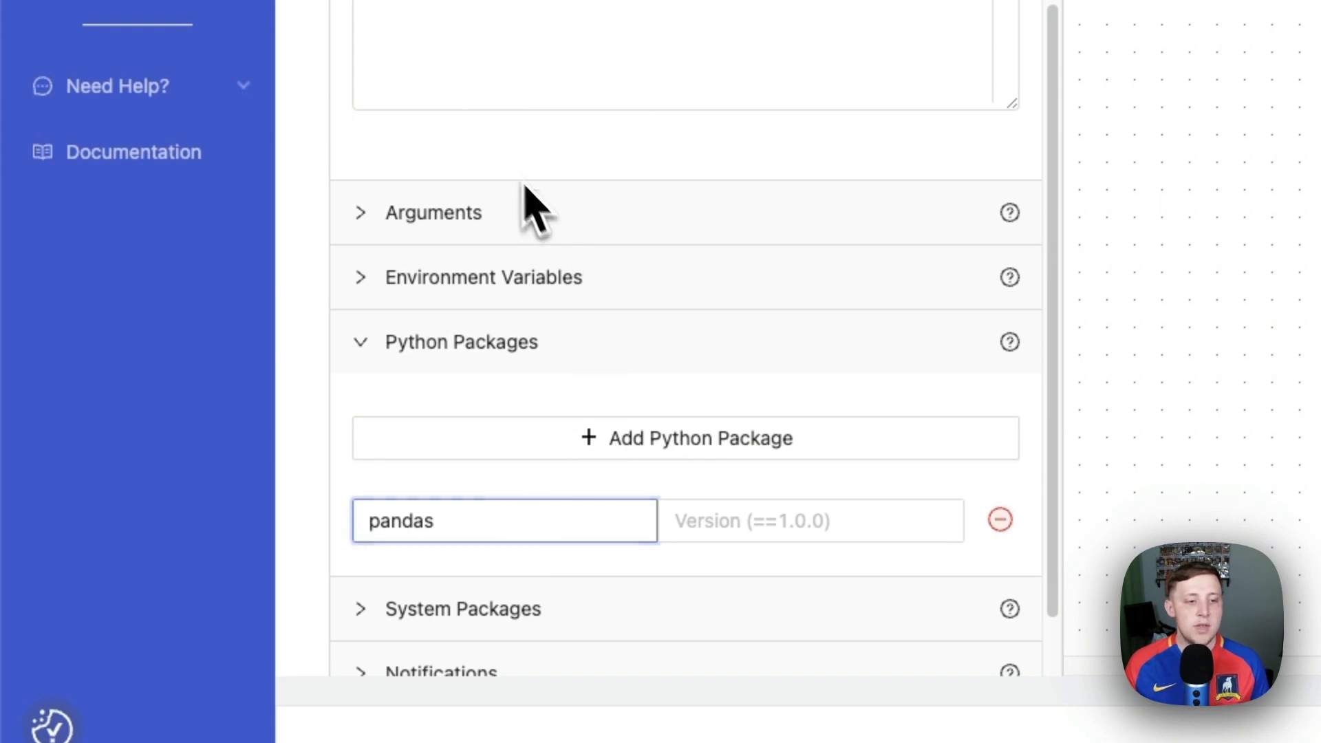
Append time_columns with 'created_at', 'end_time', 'start_time', 'created' and 'device_time_created_at', plus a loop converting each peloton_data column using pd.to_datetime with unit='s'
scroll(531, 200, "up", 5)
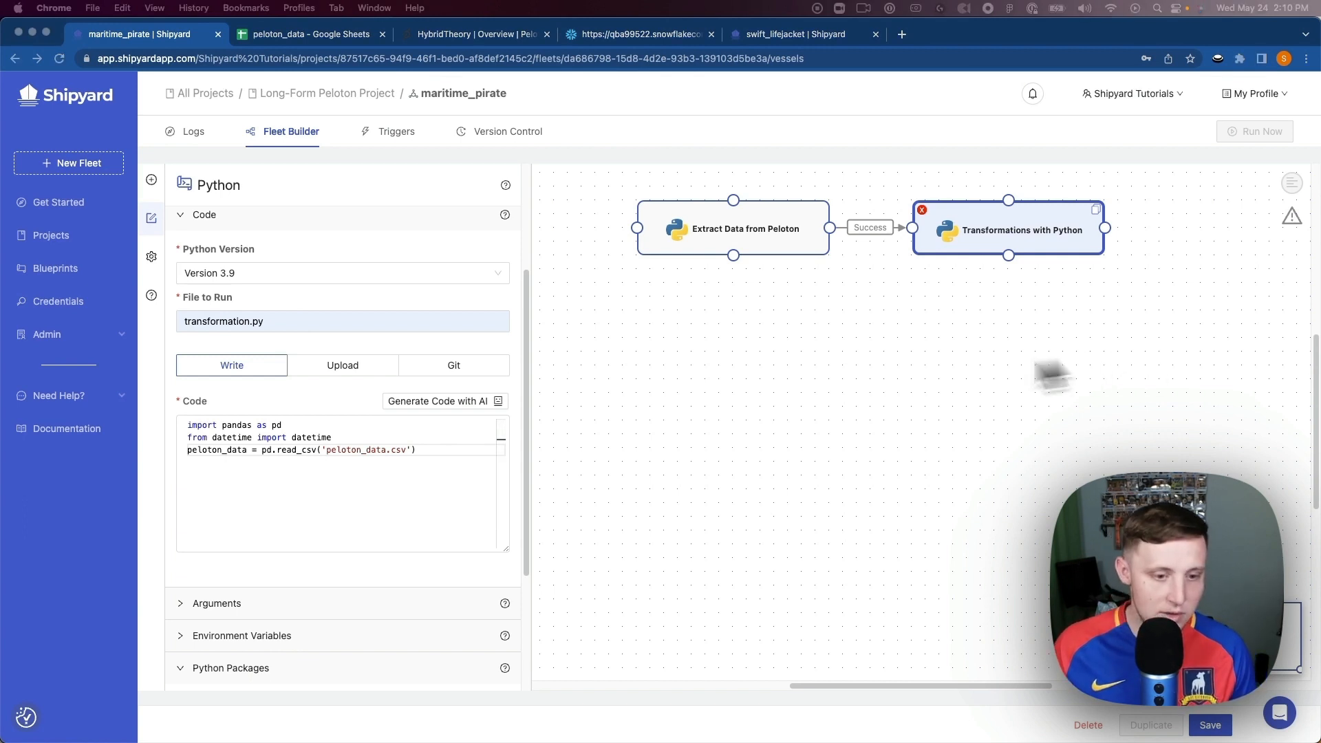
left_click(415, 486)
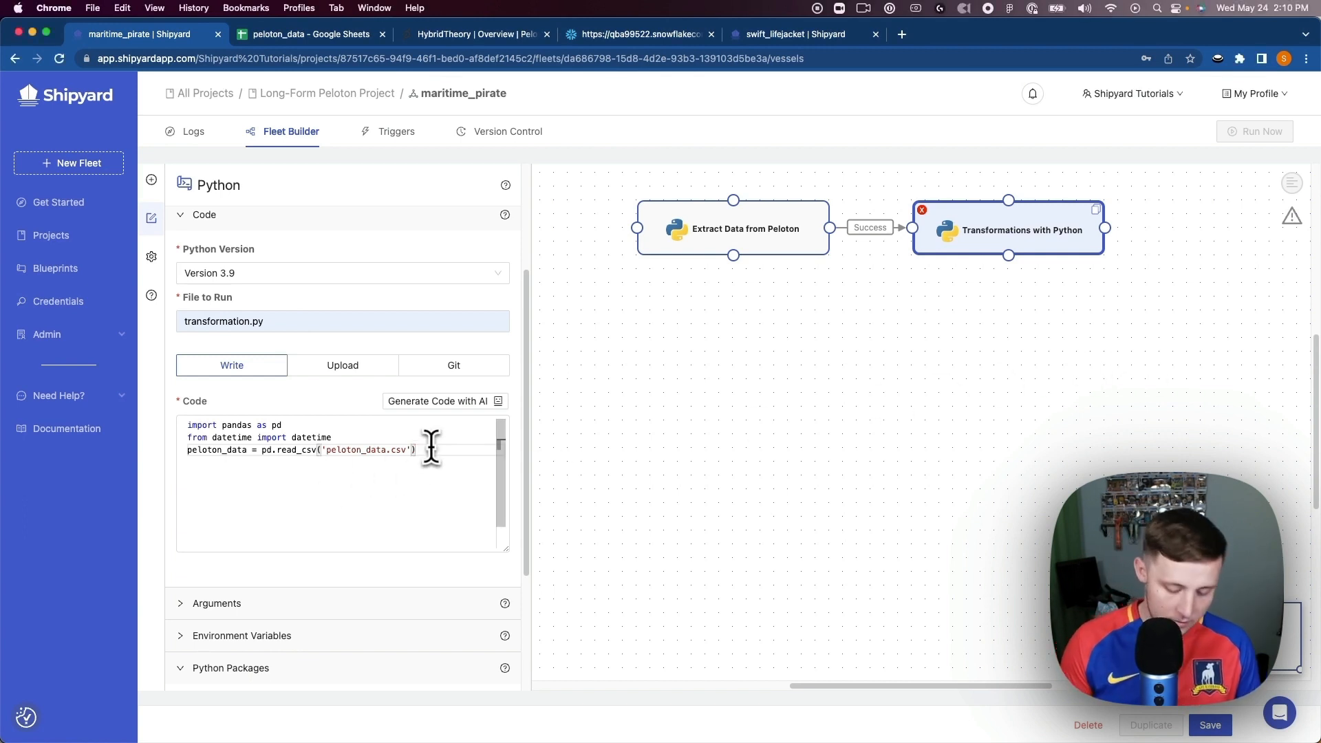
type("time_columns = ['created_at','end_time','start_time','created','device_time_created_at'] for column in time_columns:     peloton_data[column] = pd.to_datetime(peloton_data[column], unit='s')")
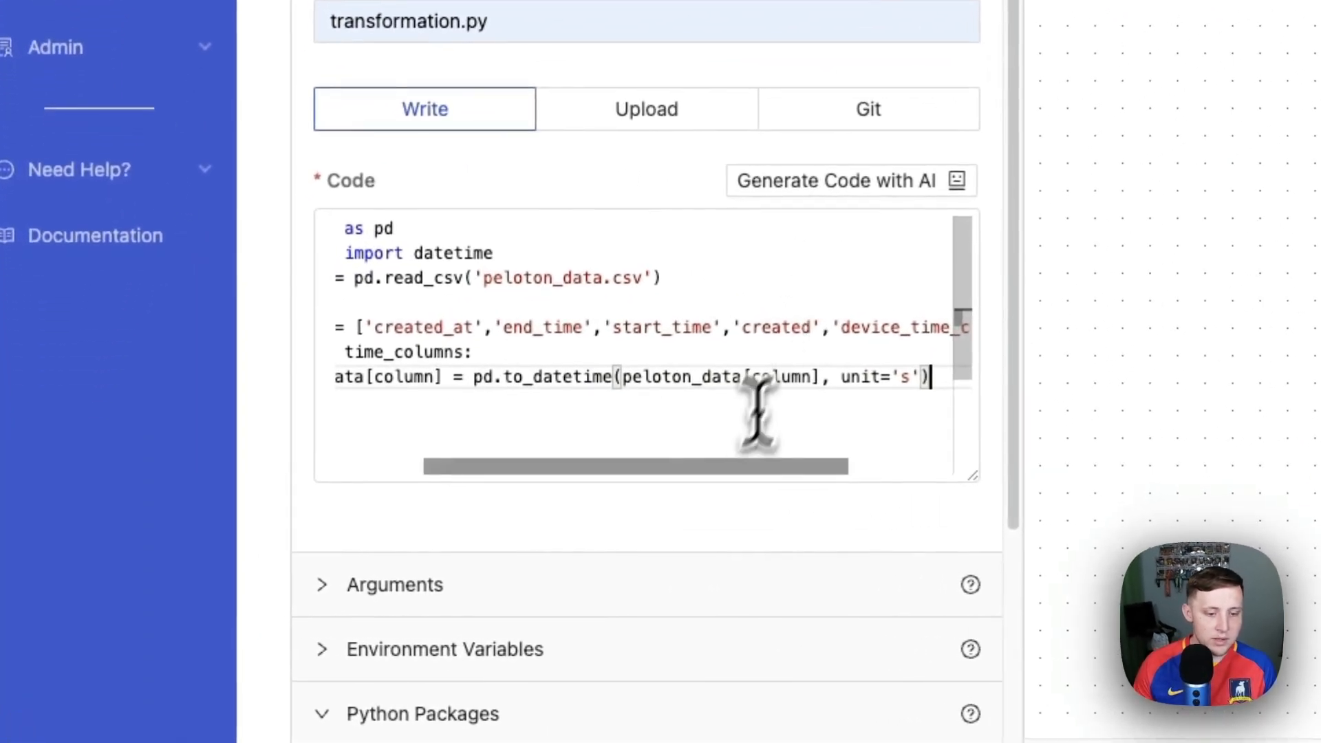
left_click_drag(751, 468, 494, 470)
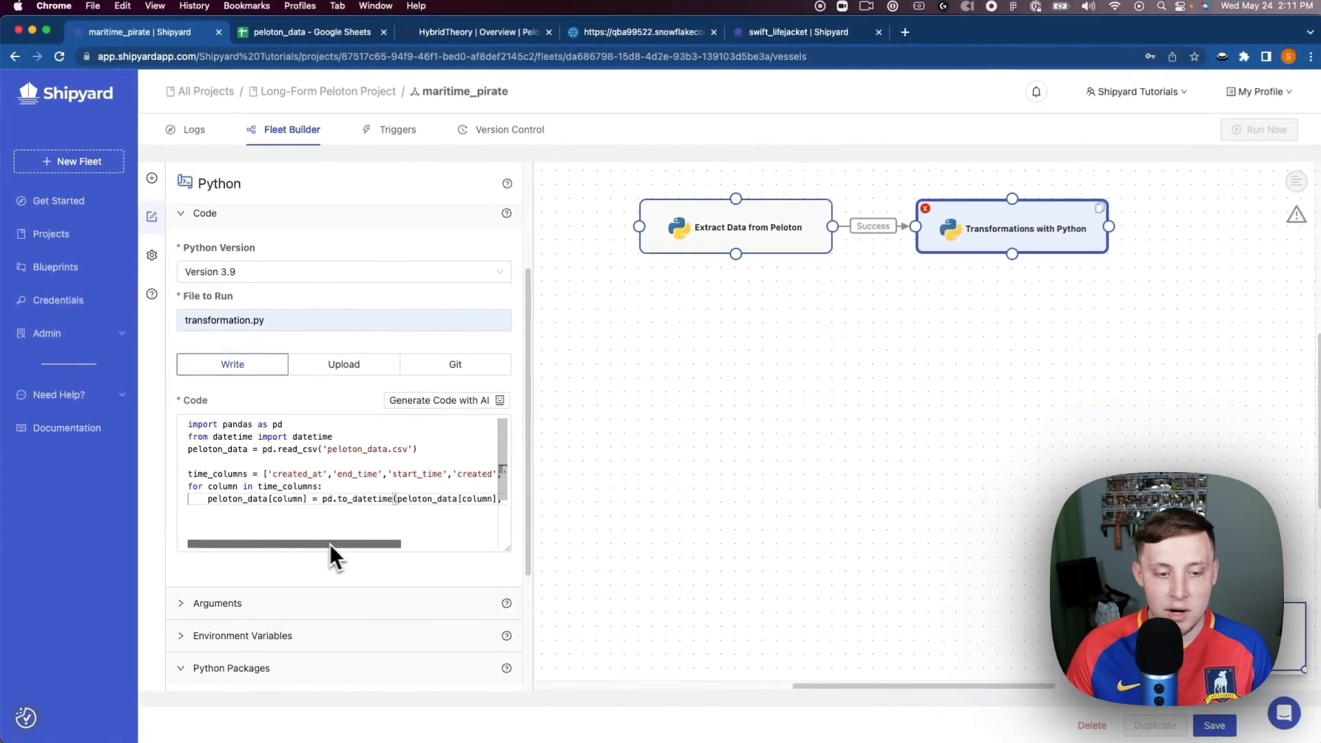
left_click_drag(619, 466, 737, 465)
left_click_drag(388, 543, 293, 543)
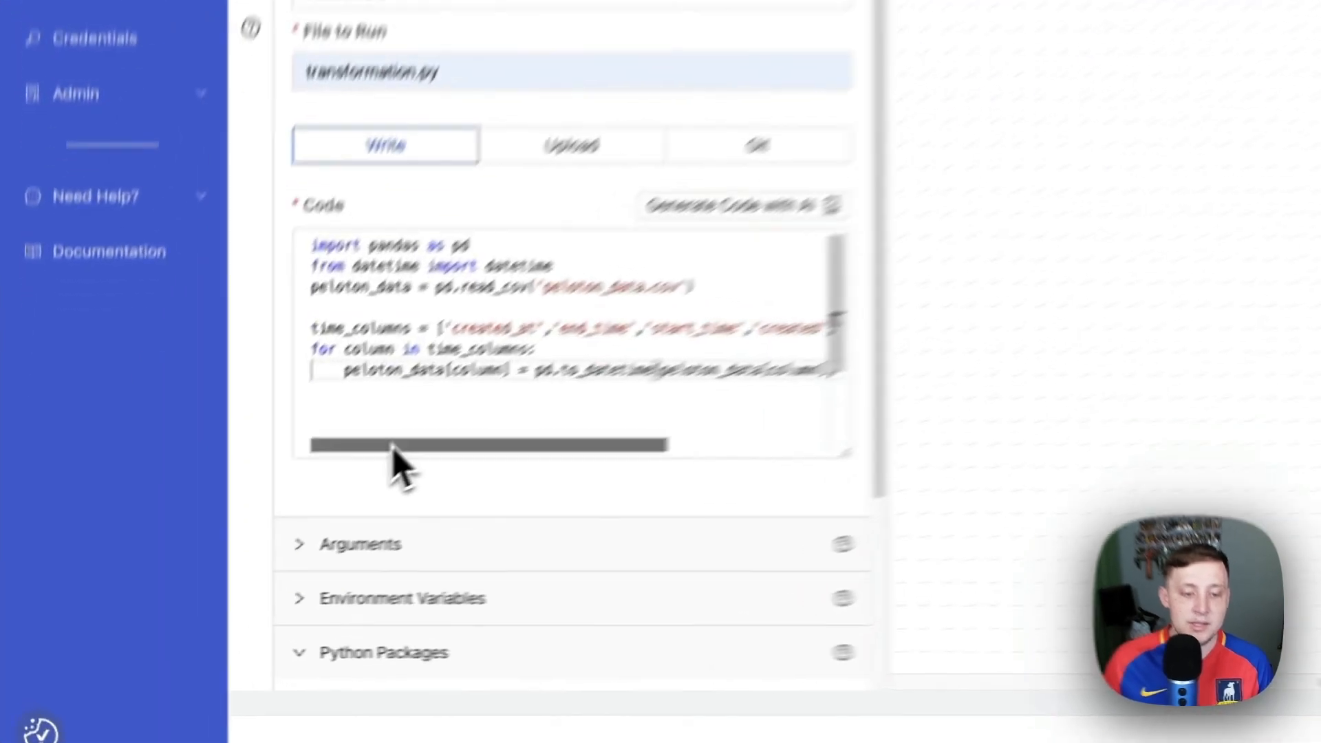
left_click_drag(236, 543, 296, 524)
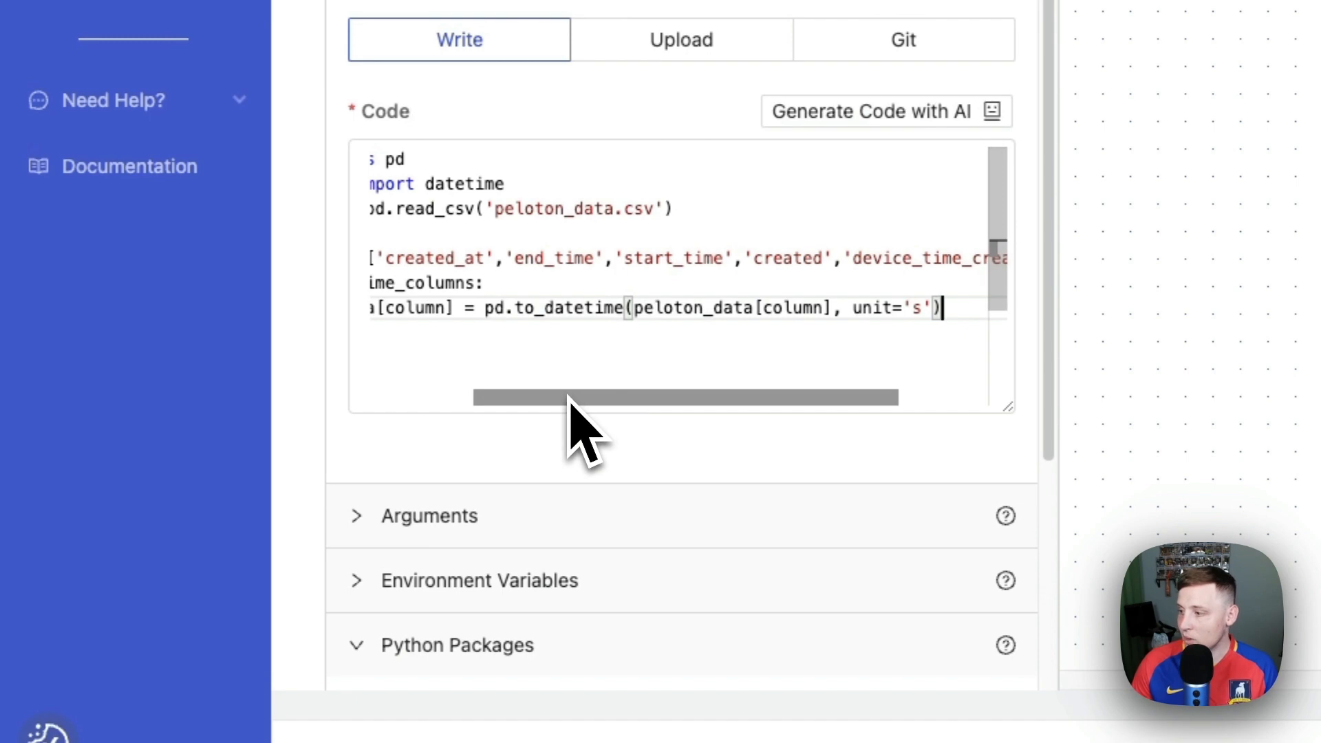
left_click_drag(567, 397, 466, 385)
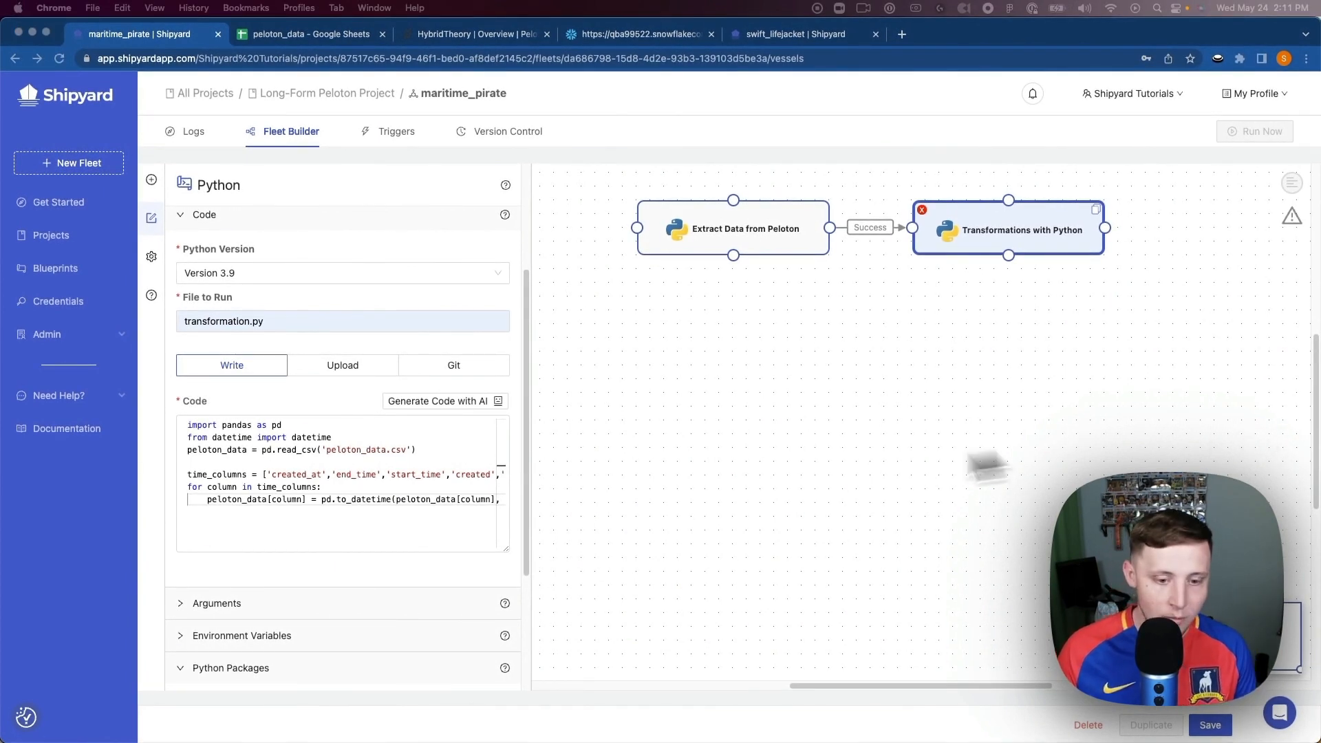
Below the loop, add the line peloton_data['load_date'] = datetime.now() after a blank line
scroll(385, 544, "right", 5)
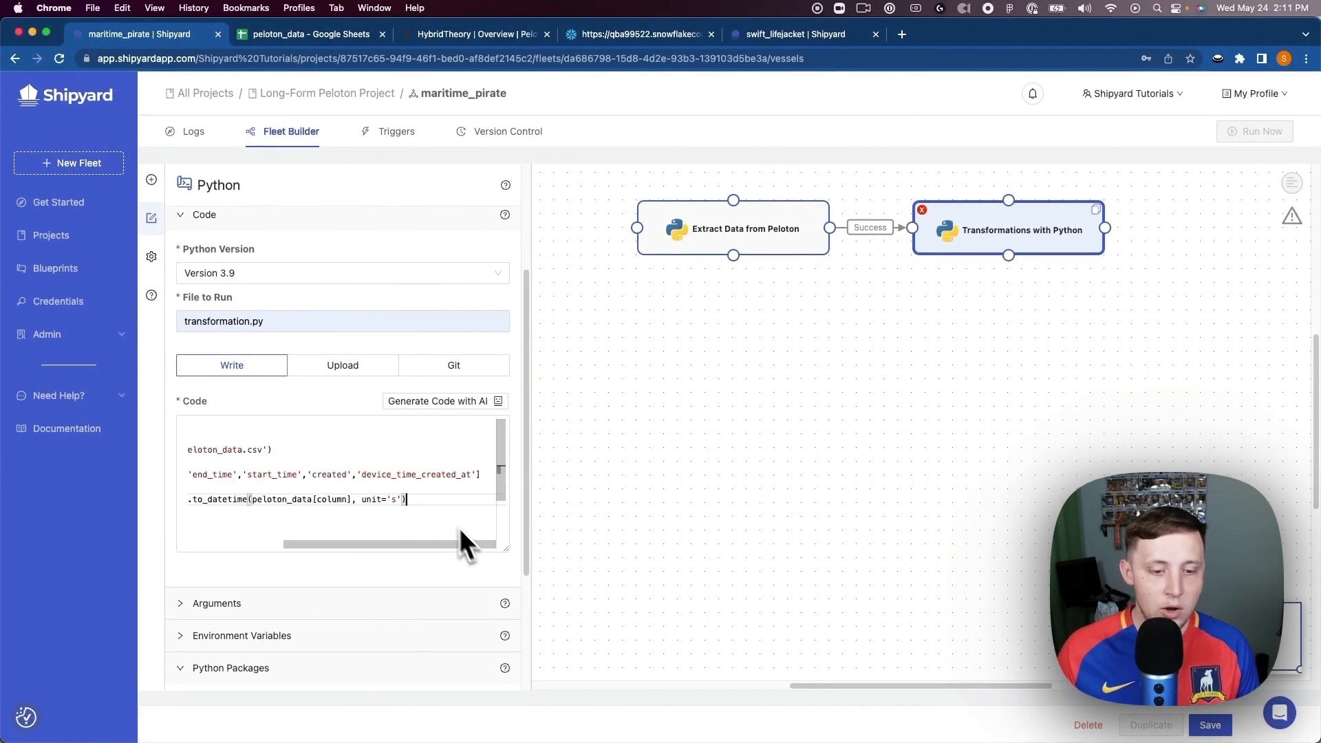
key("Return")
key("Return")
type("peloton_data['load_date'] = datetime.now()")
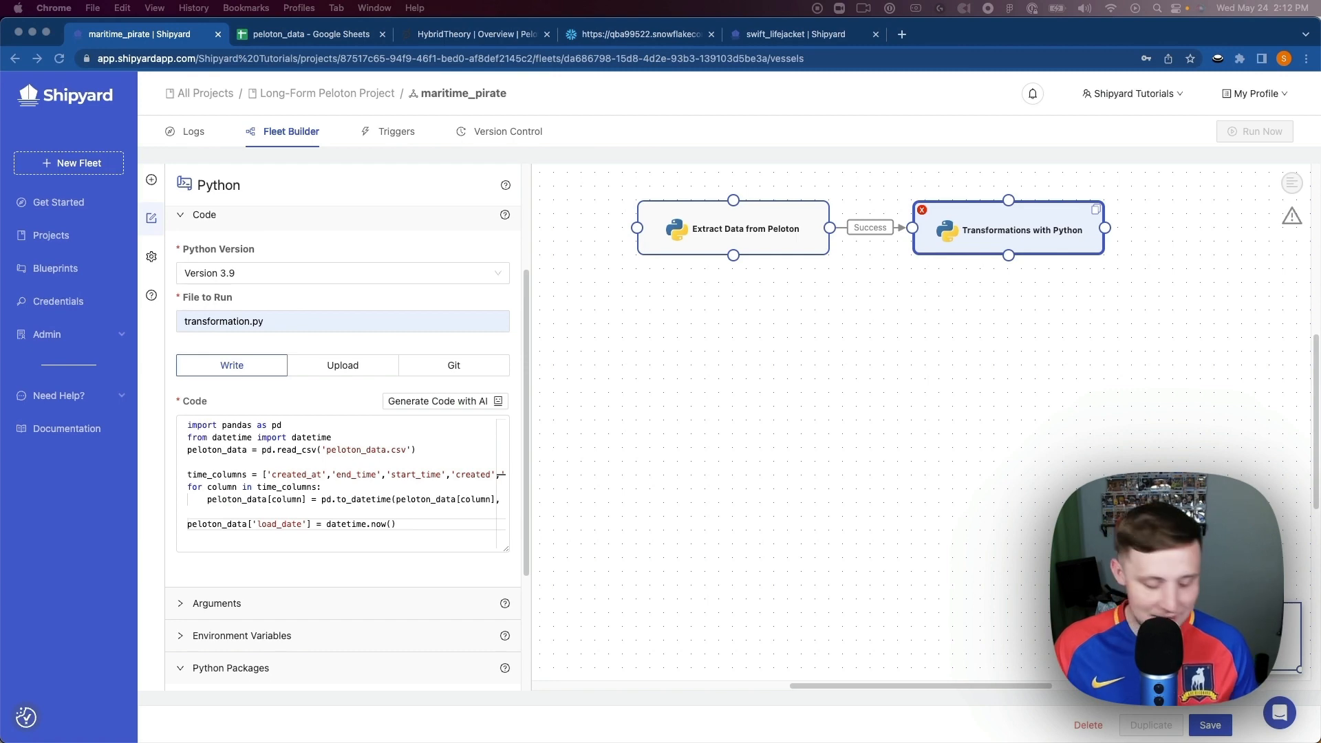
End the script with a line exporting peloton_data to 'peloton_data_datetime.csv' using to_csv with index = None
left_click(419, 526)
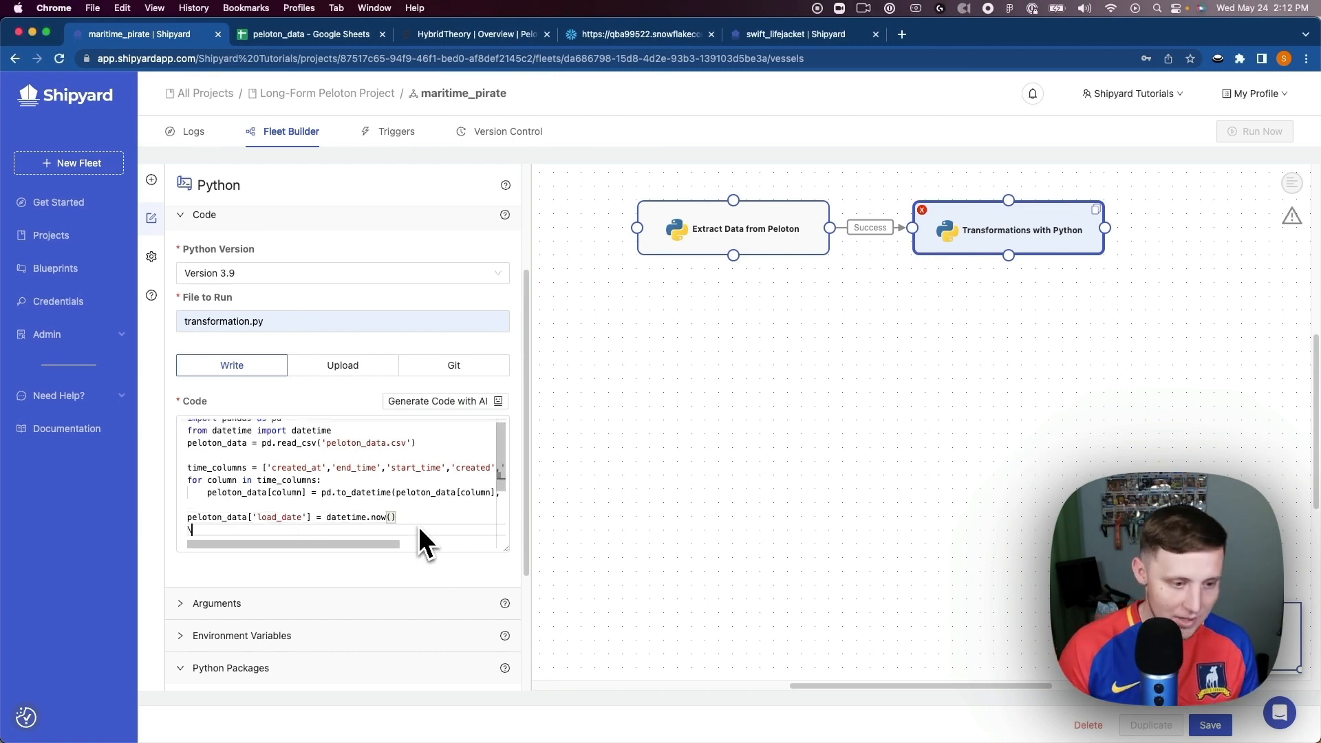
type("\\")
key("BackSpace")
key("Return")
type("peloton_data.to_csv('peloton_data_datetime.csv', index = None)")
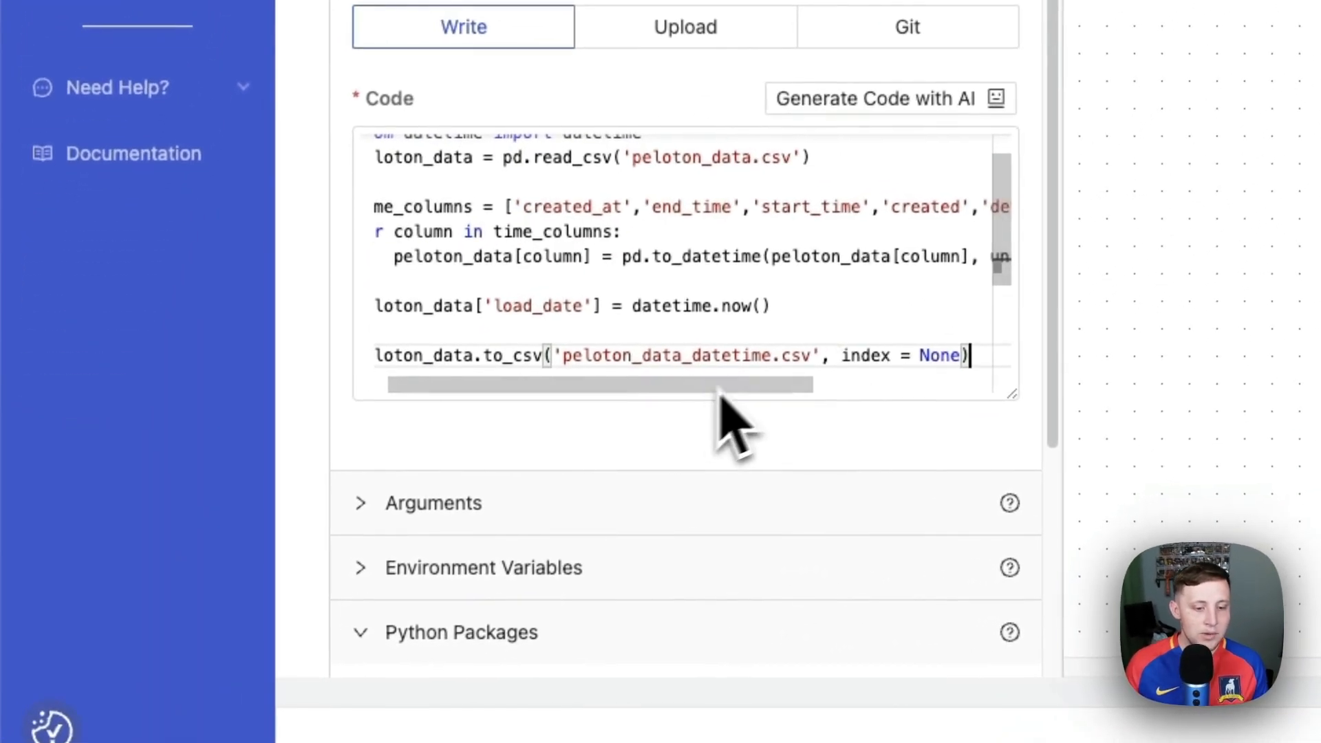
left_click_drag(720, 390, 457, 422)
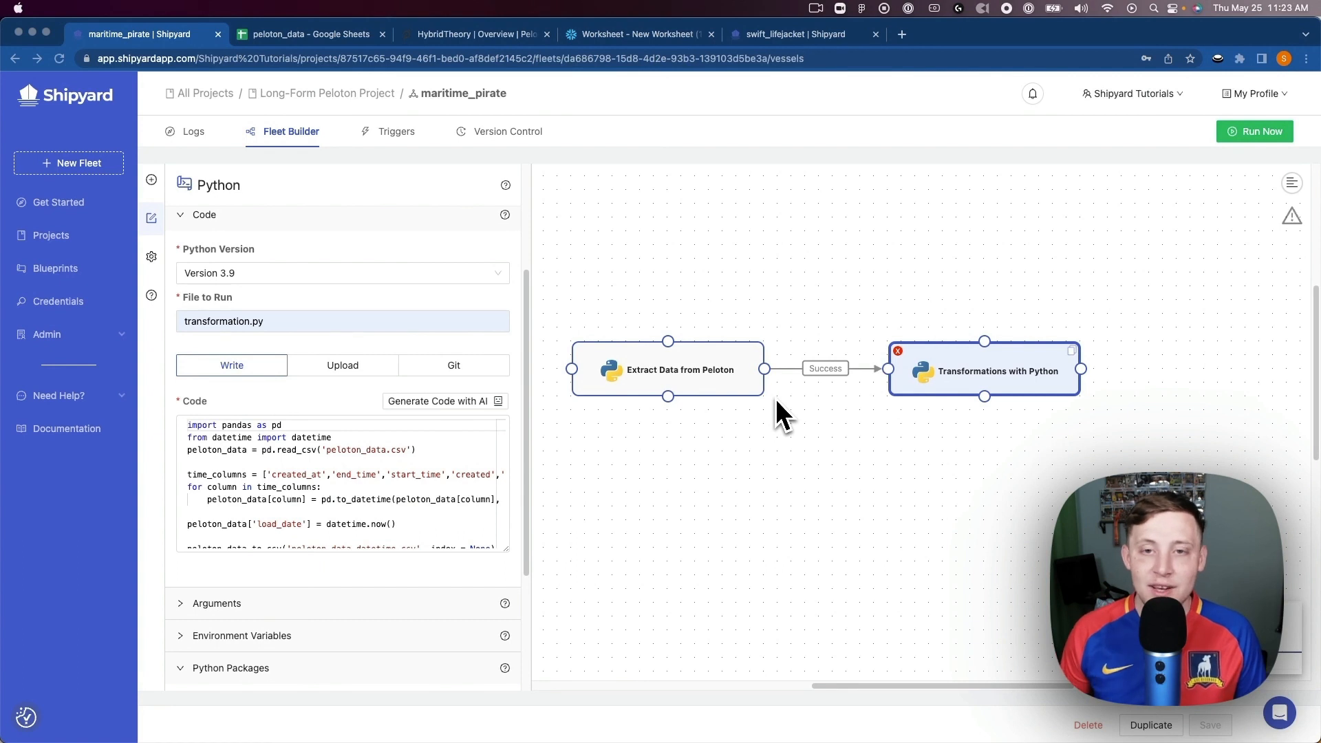
View the Snowflake worksheet, return to the Shipyard fleet, and add a Snowflake Upload CSV to Table vessel
left_click(622, 40)
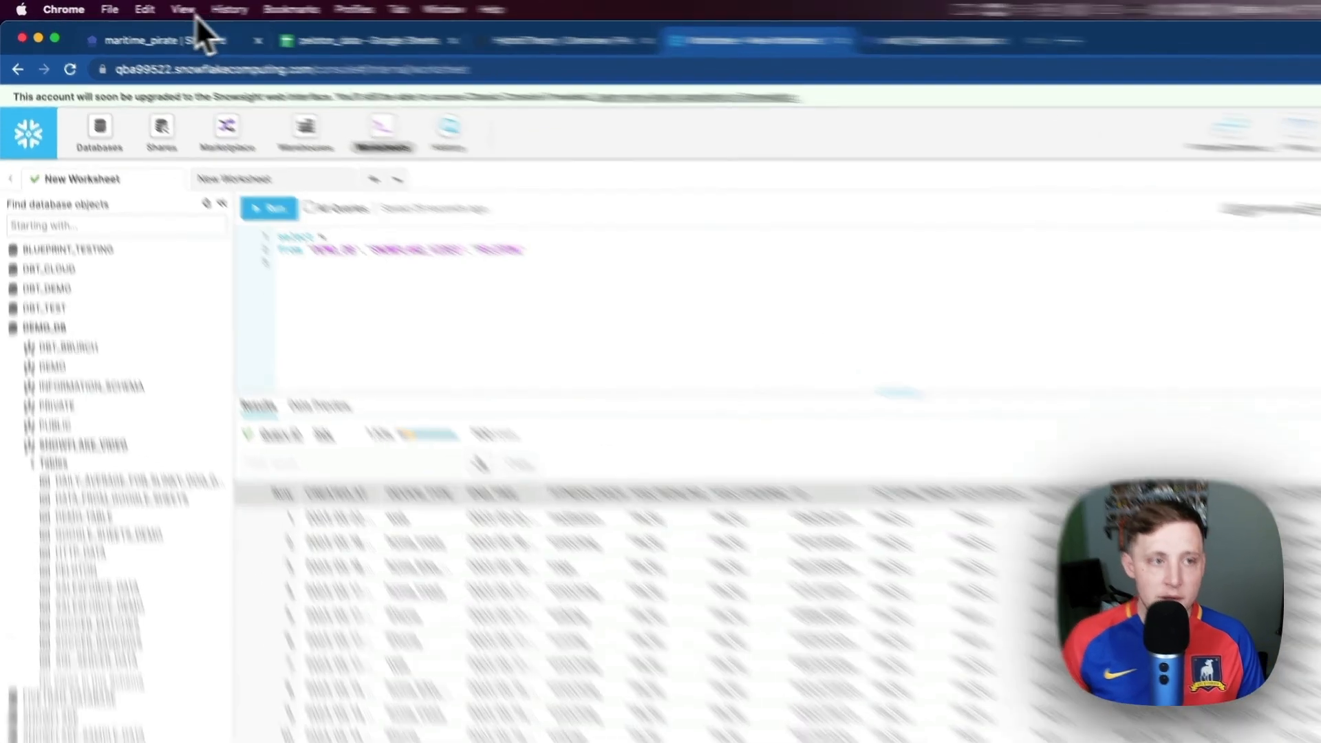
left_click(172, 35)
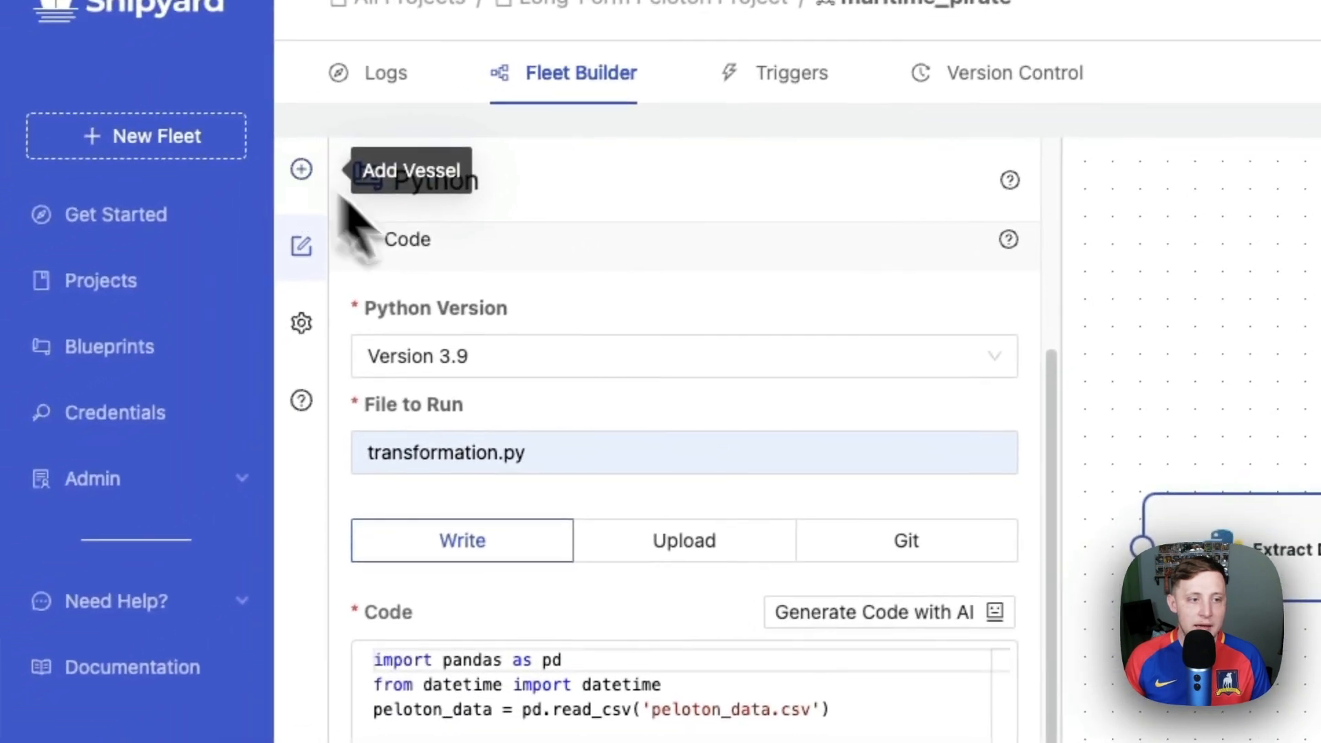
left_click(214, 321)
left_click(451, 239)
type("snow")
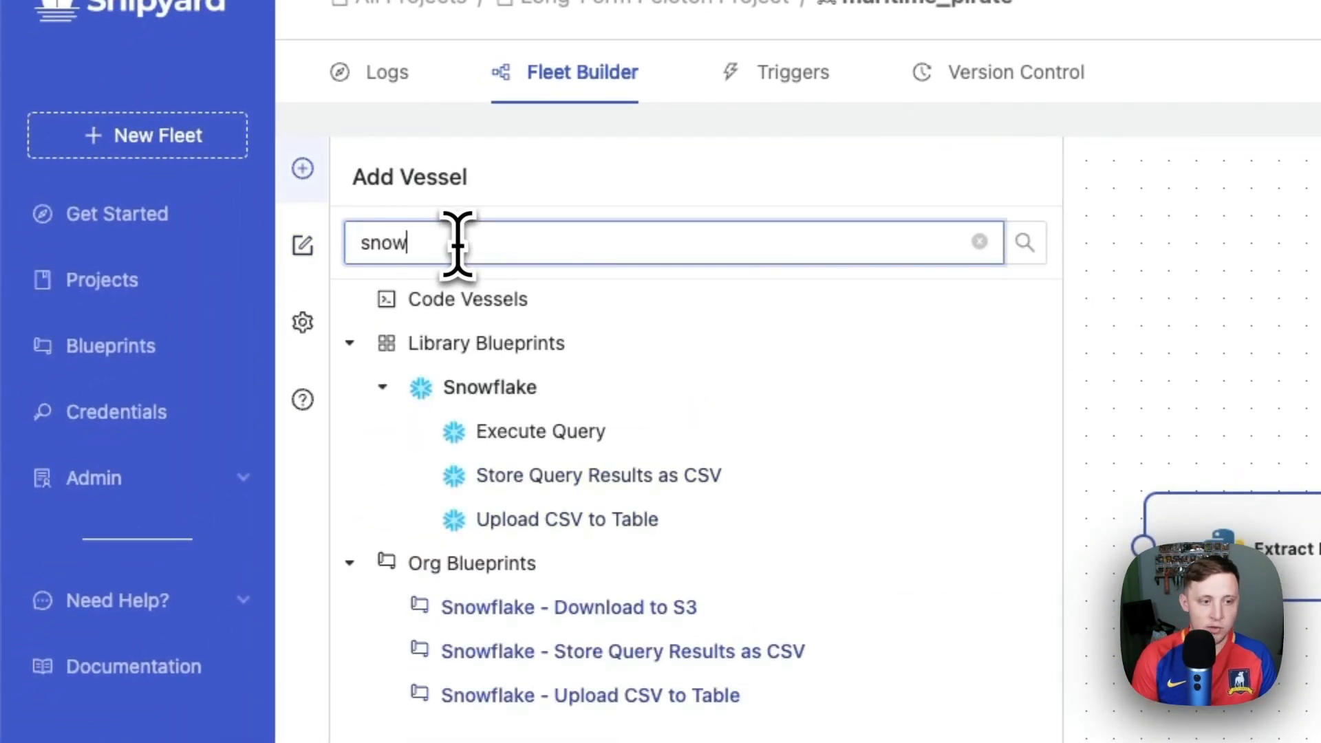
left_click(693, 528)
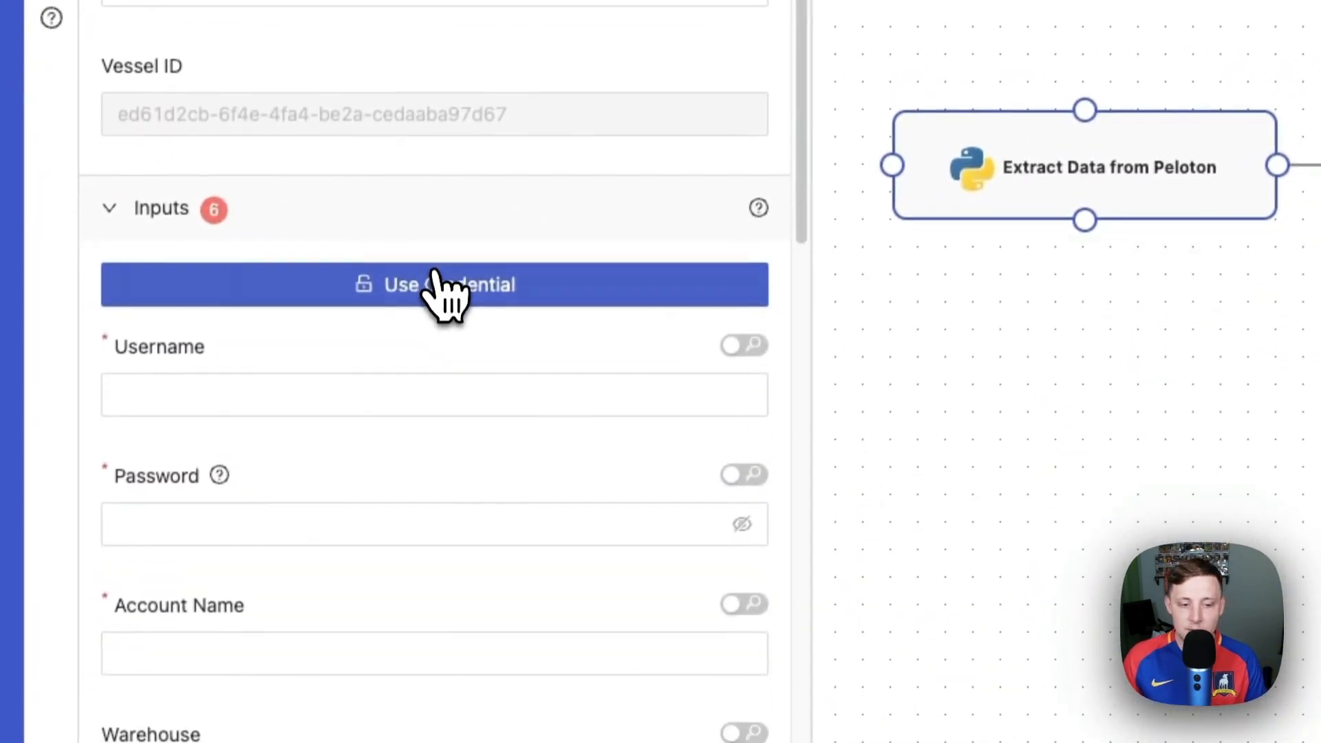
Apply the saved Snowflake Demo credential to the Snowflake vessel's inputs
left_click(440, 279)
scroll(885, 551, "down", 4)
left_click(782, 600)
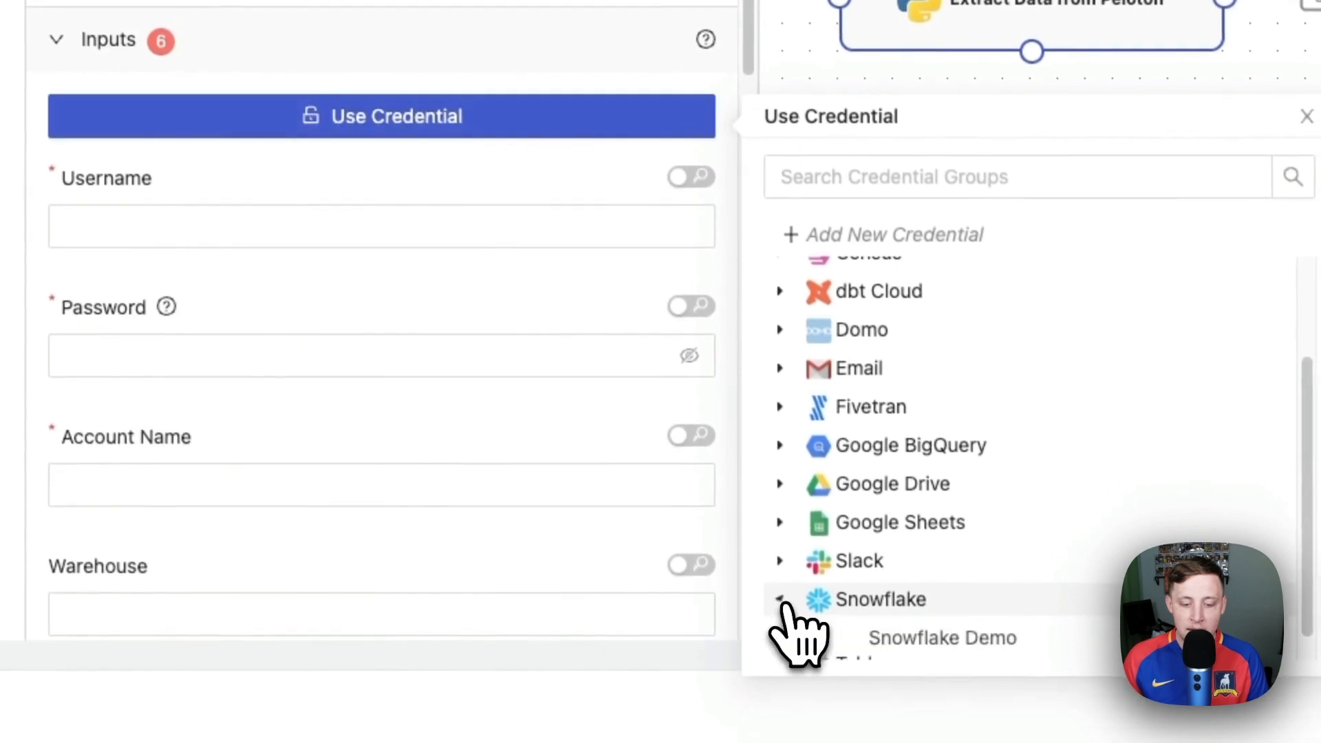
left_click(860, 643)
Rename the Snowflake vessel as Upload Peloton Data, place it beside Transformations with Python, and connect that vessel to it
triple_click(639, 275)
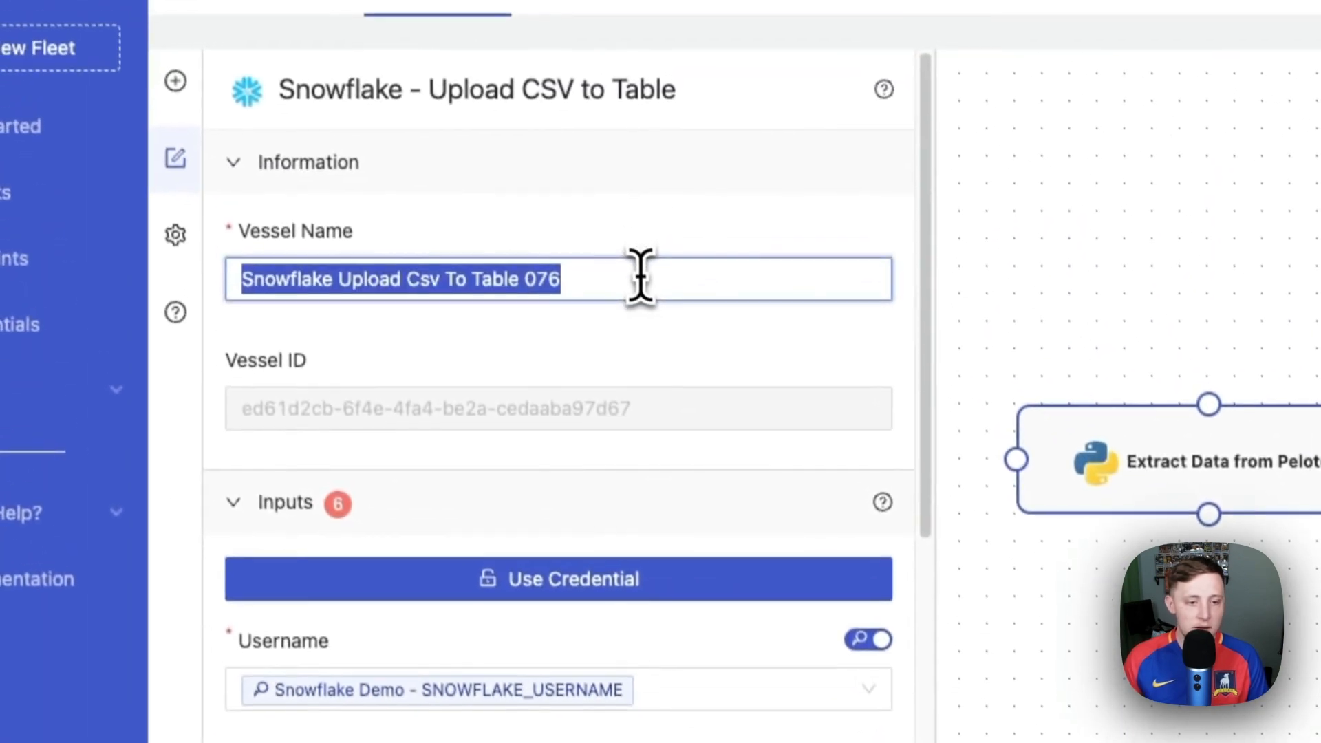
type("Upload ")
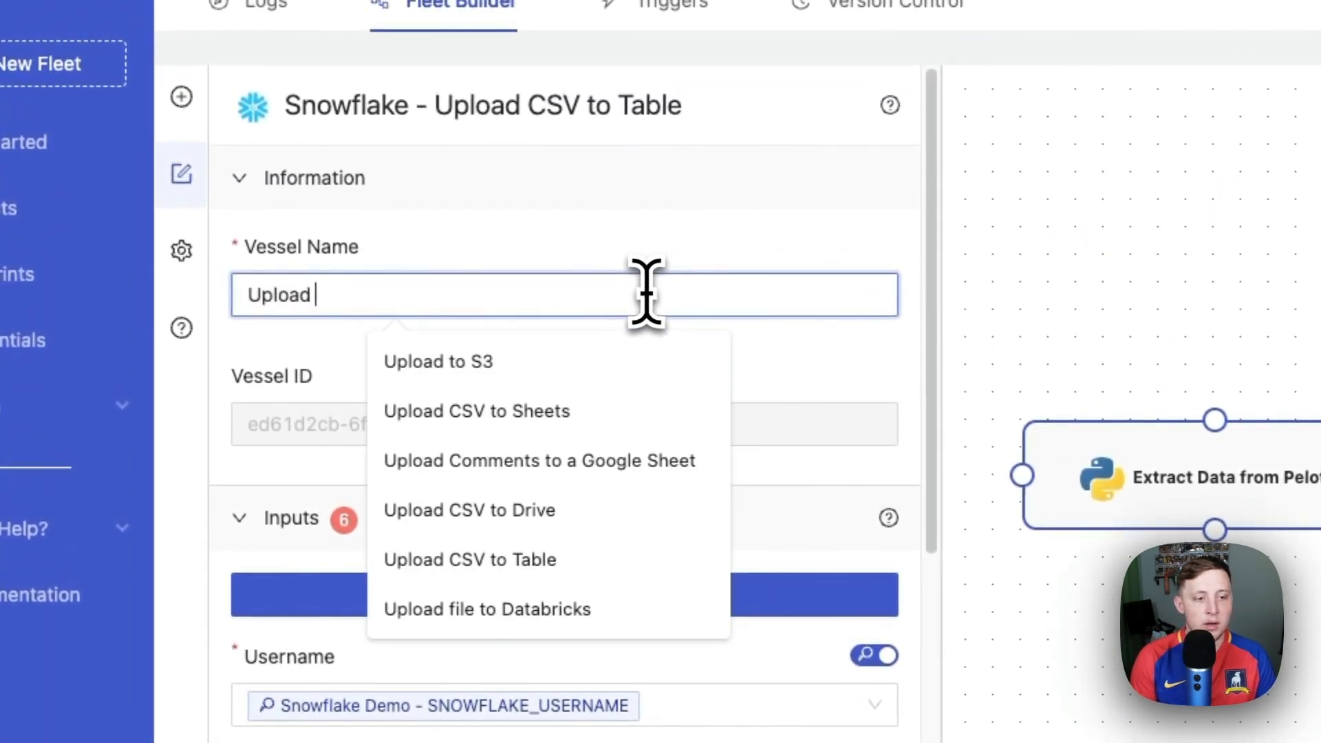
type("Peloton dat")
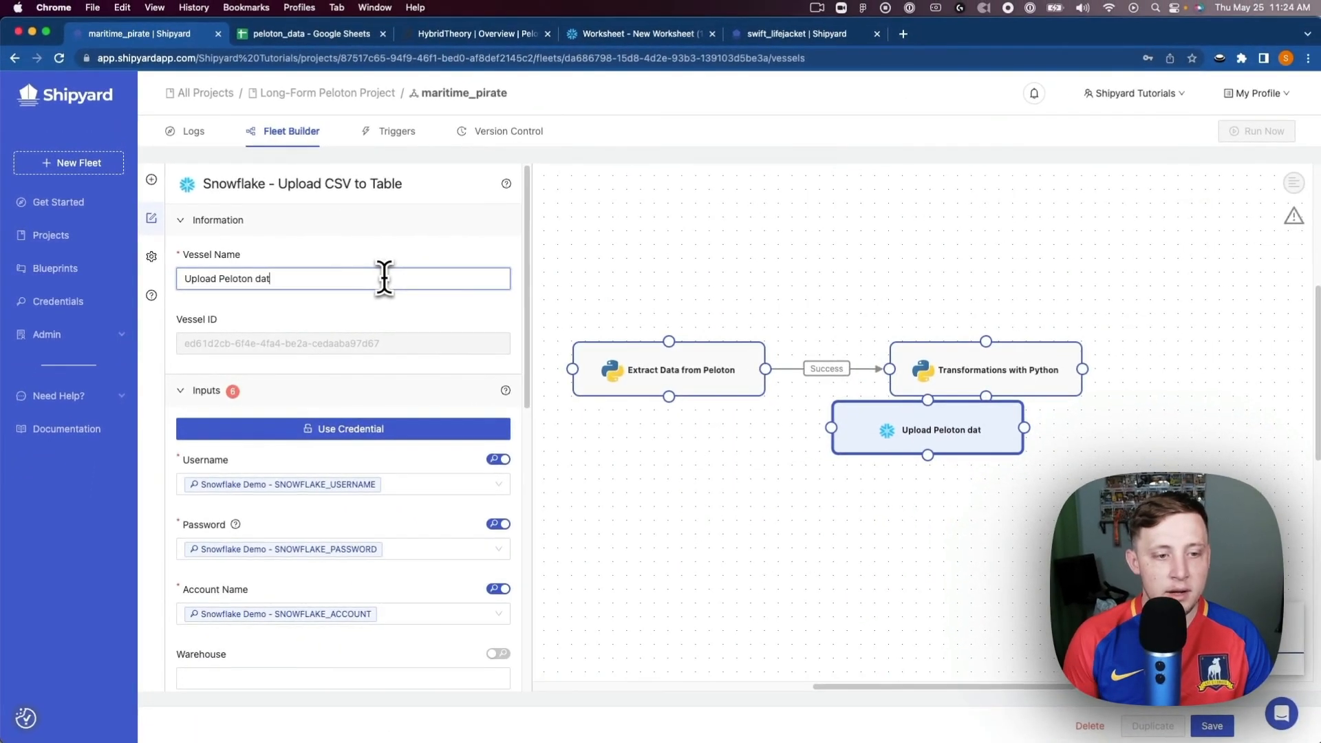
key("BackSpace")
key("BackSpace")
key("BackSpace")
type("Data")
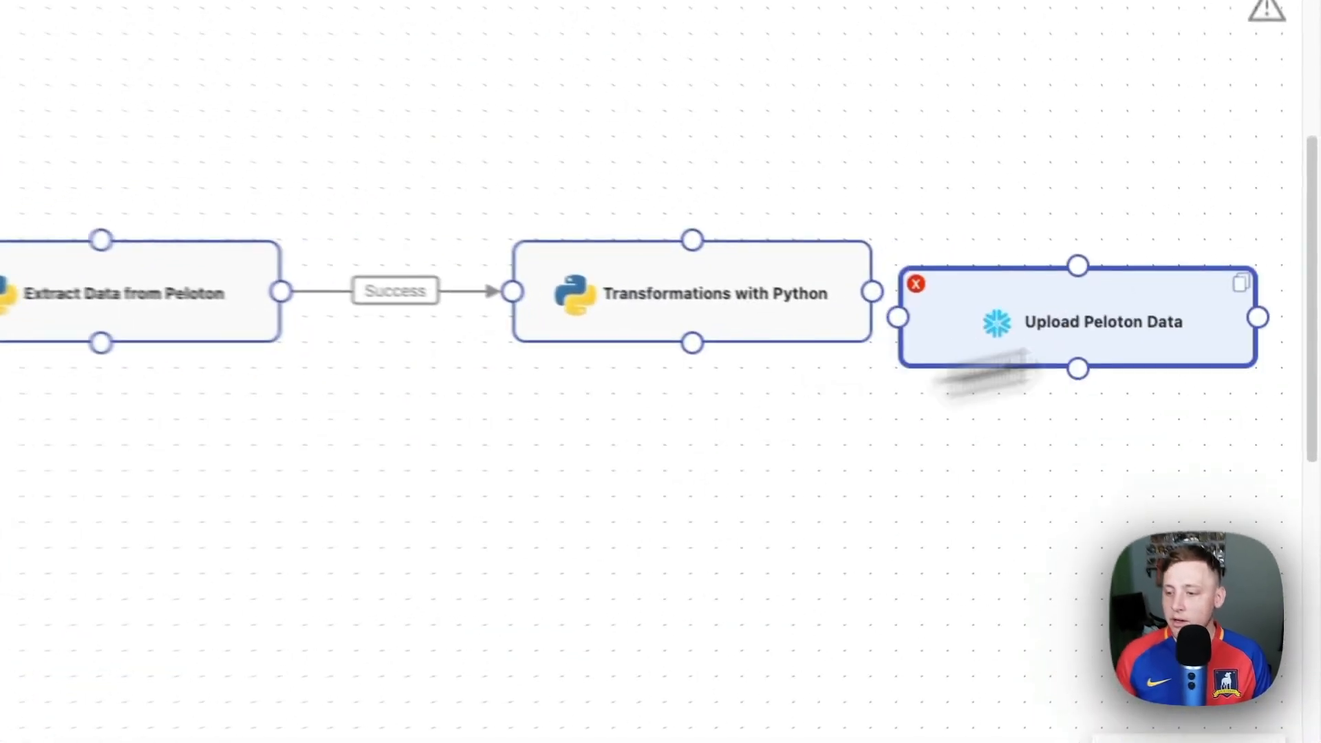
left_click_drag(1092, 355, 1147, 305)
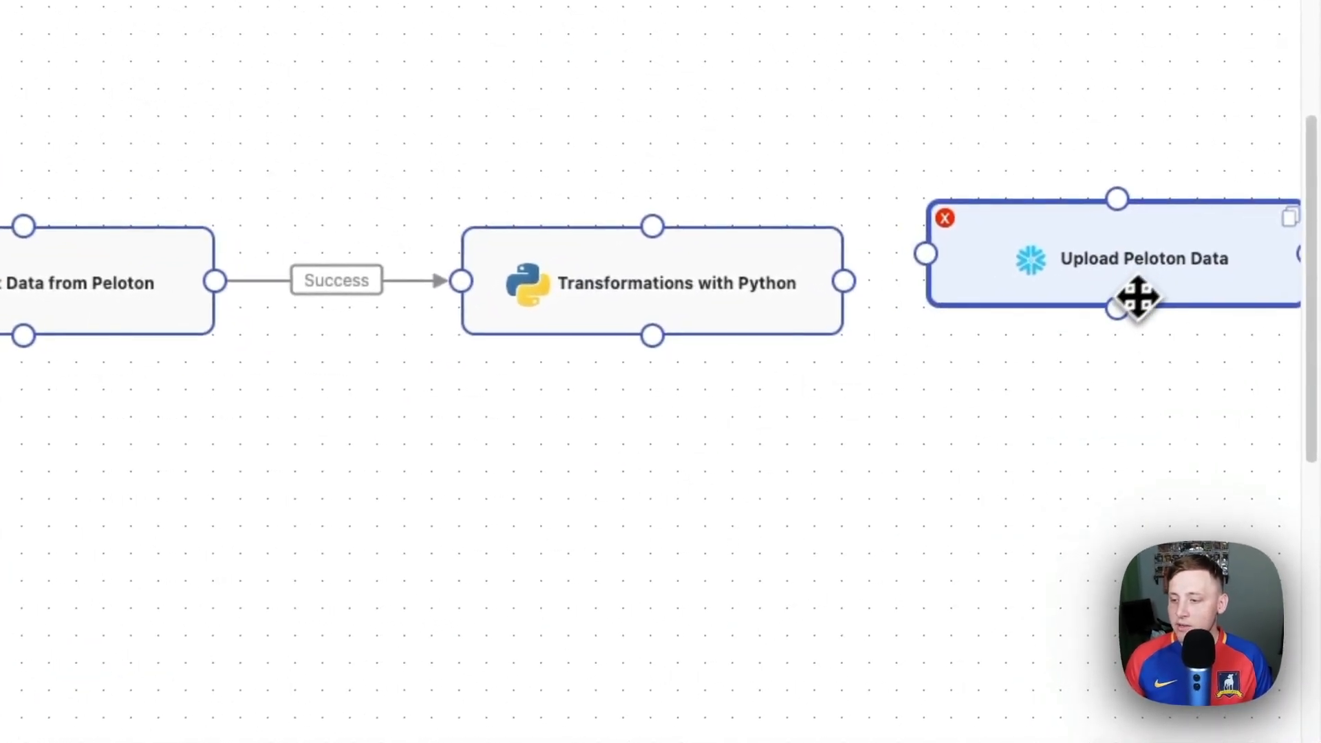
left_click_drag(871, 292, 1053, 286)
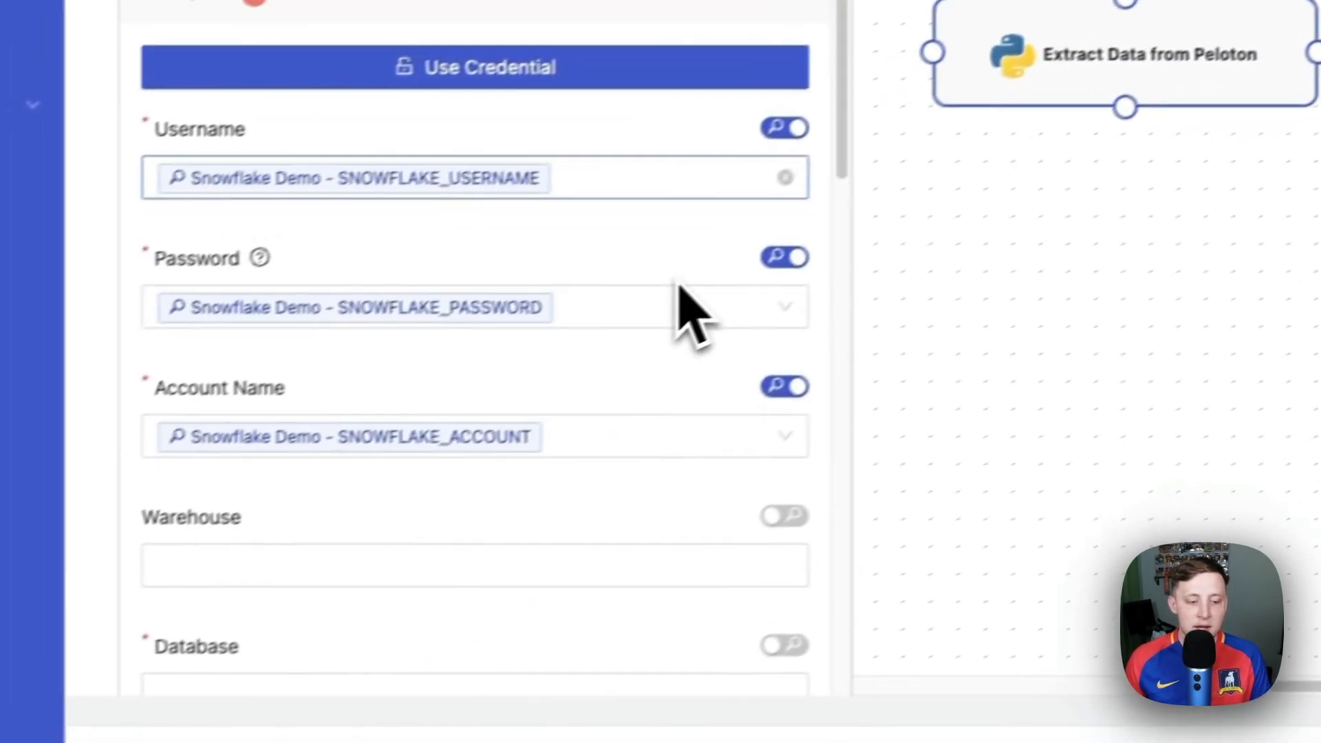
Set the Snowflake vessel's warehouse to TEST_WH and its database to DEMO_DB
scroll(688, 310, "down", 5)
left_click(496, 271)
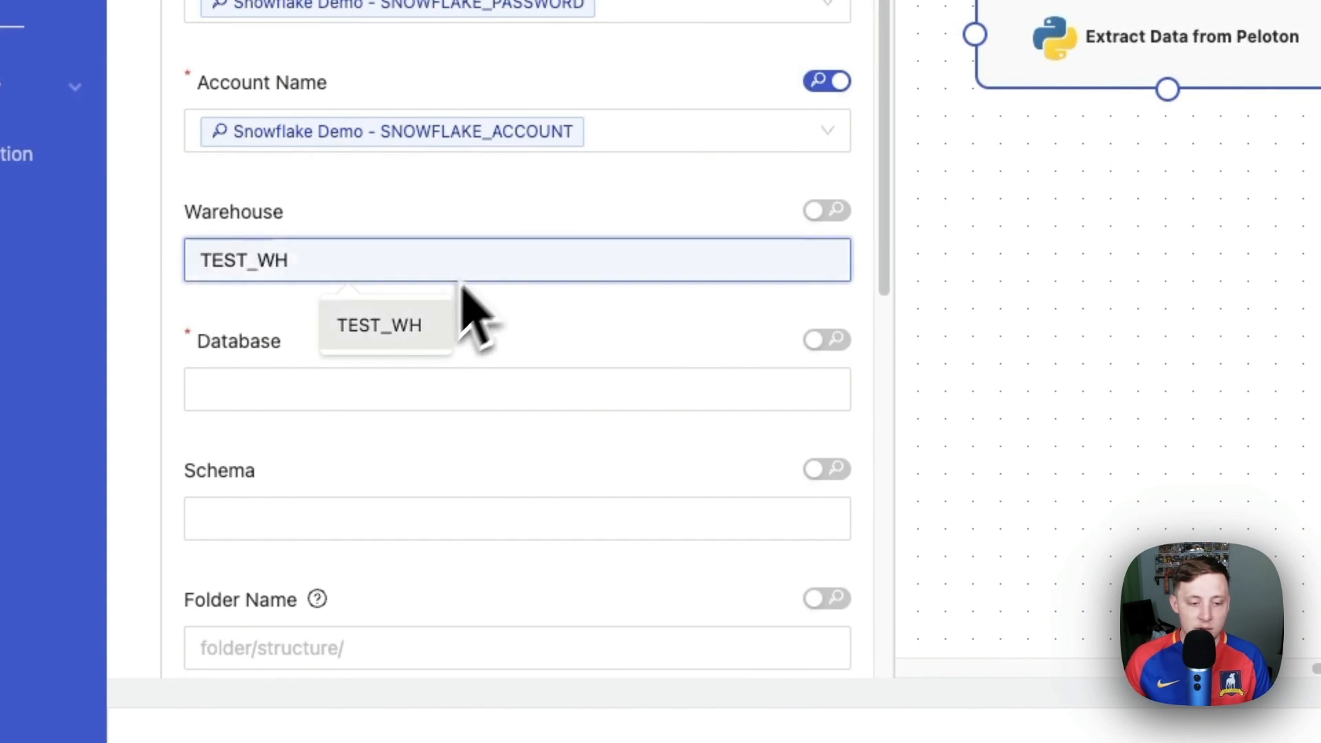
left_click(440, 323)
left_click(406, 389)
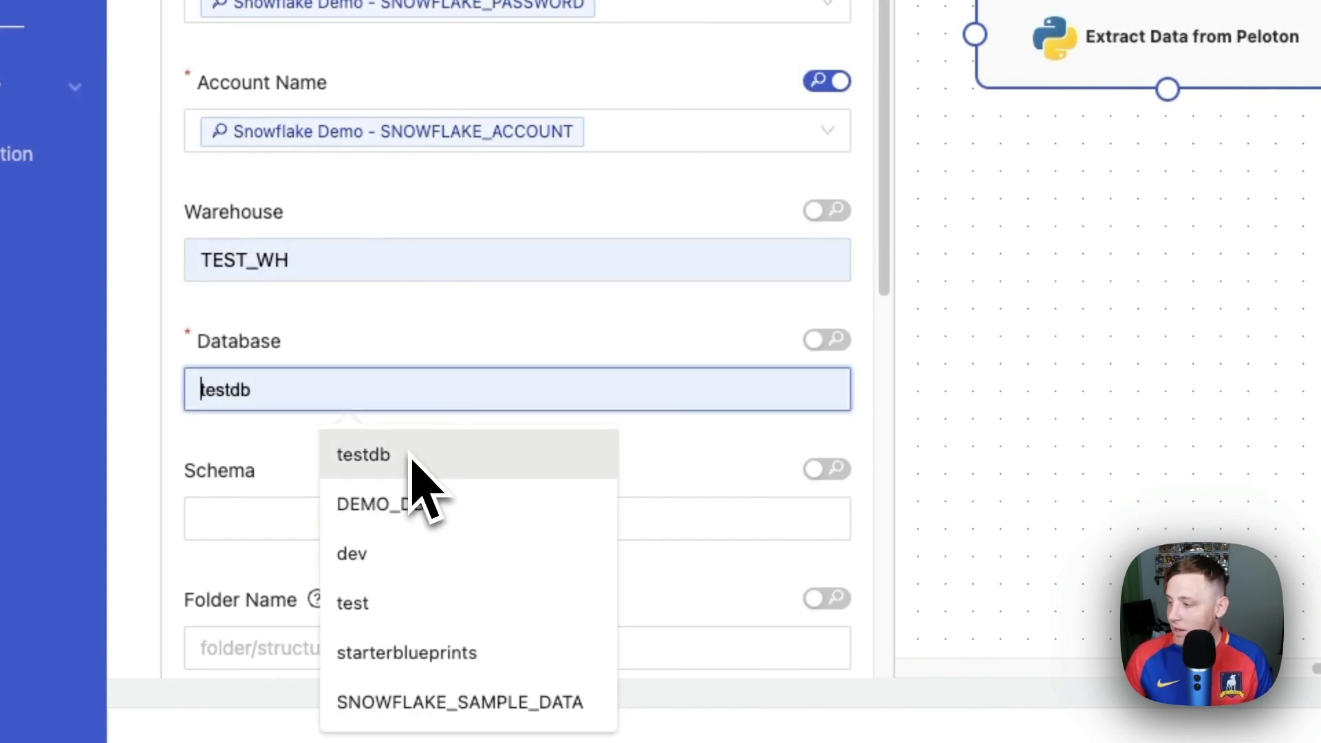
left_click(427, 509)
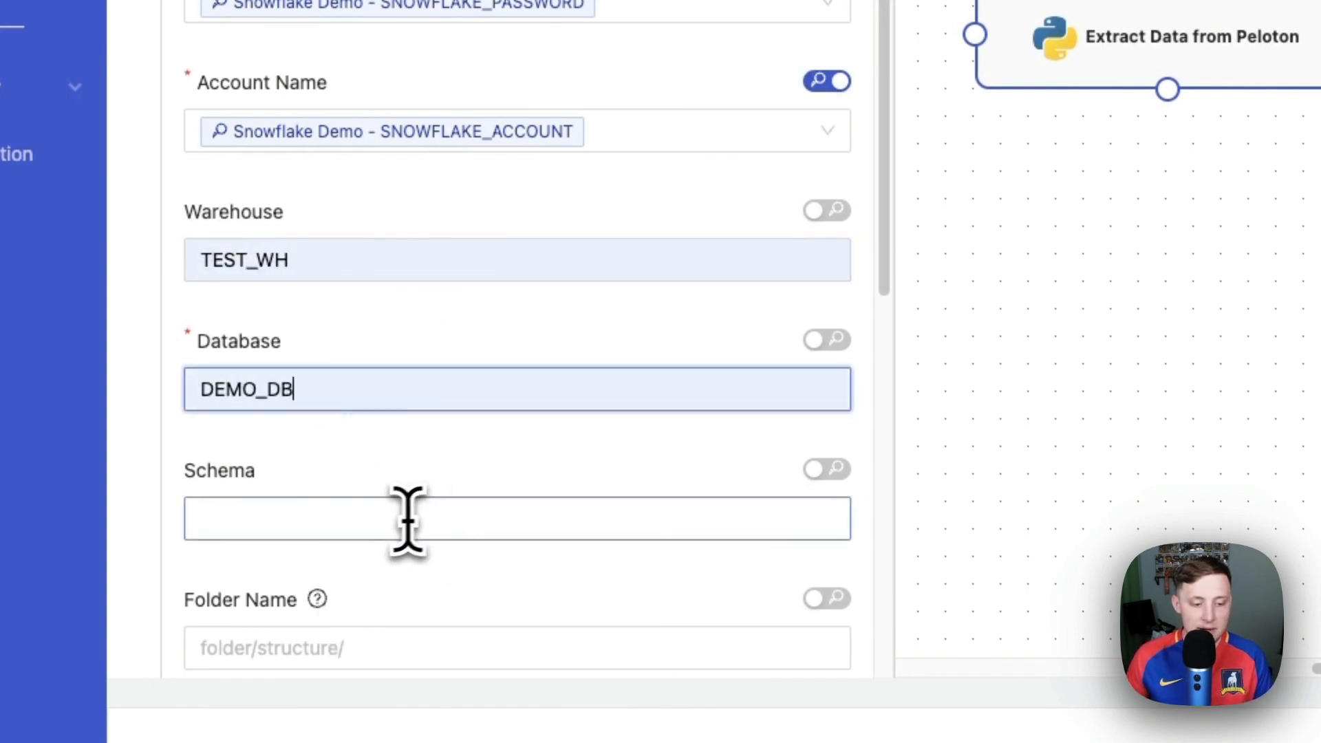
Set the Upload Peloton Data vessel's schema to snowflake_video
left_click(392, 523)
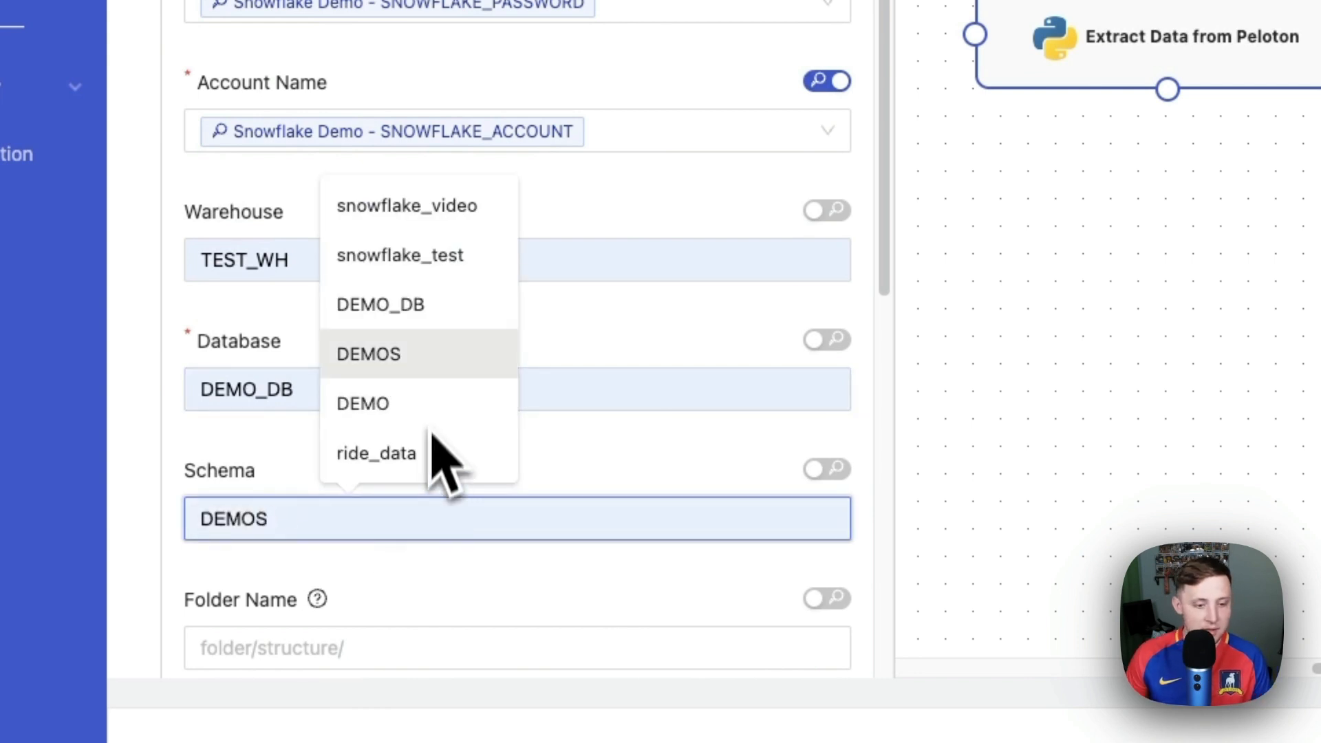
left_click(452, 215)
scroll(475, 382, "down", 1)
scroll(460, 350, "down", 5)
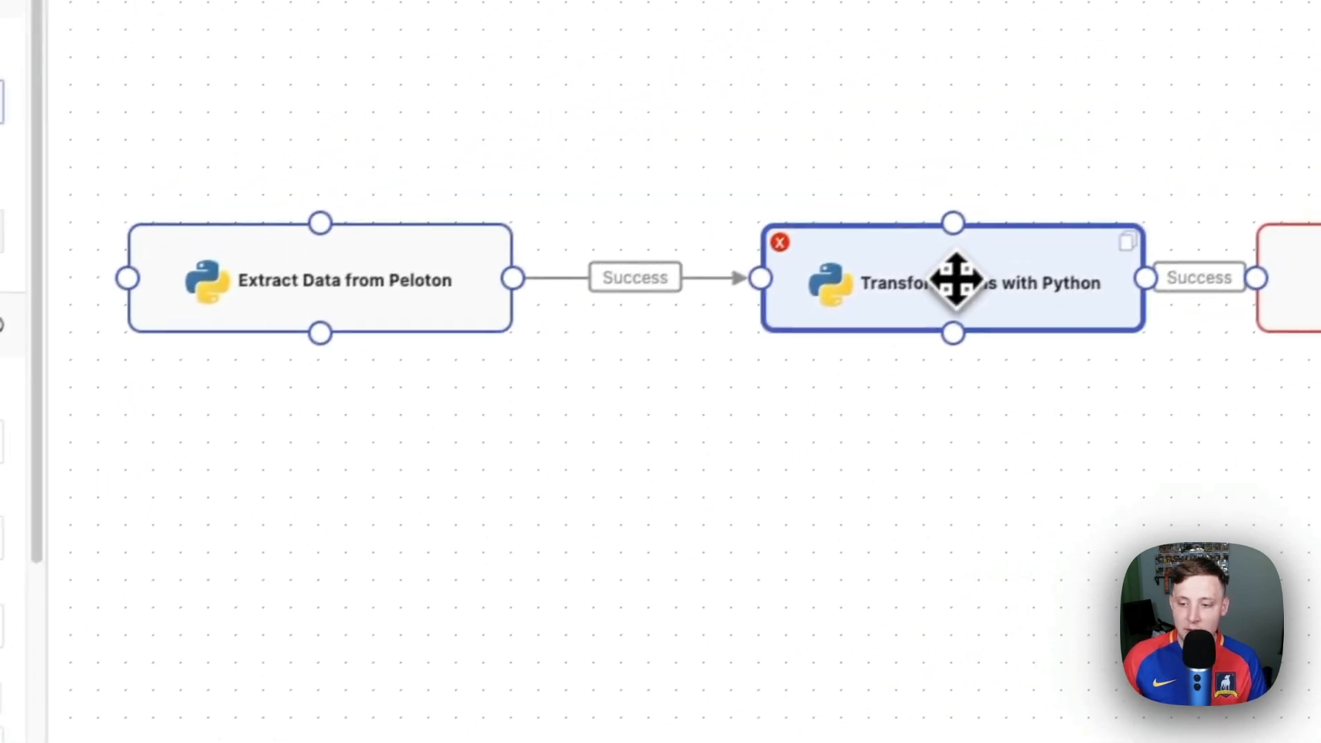
Check the CSV name in the Transformations with Python code and set the Snowflake upload's file name to peloton_data_datetime.csv
left_click(955, 282)
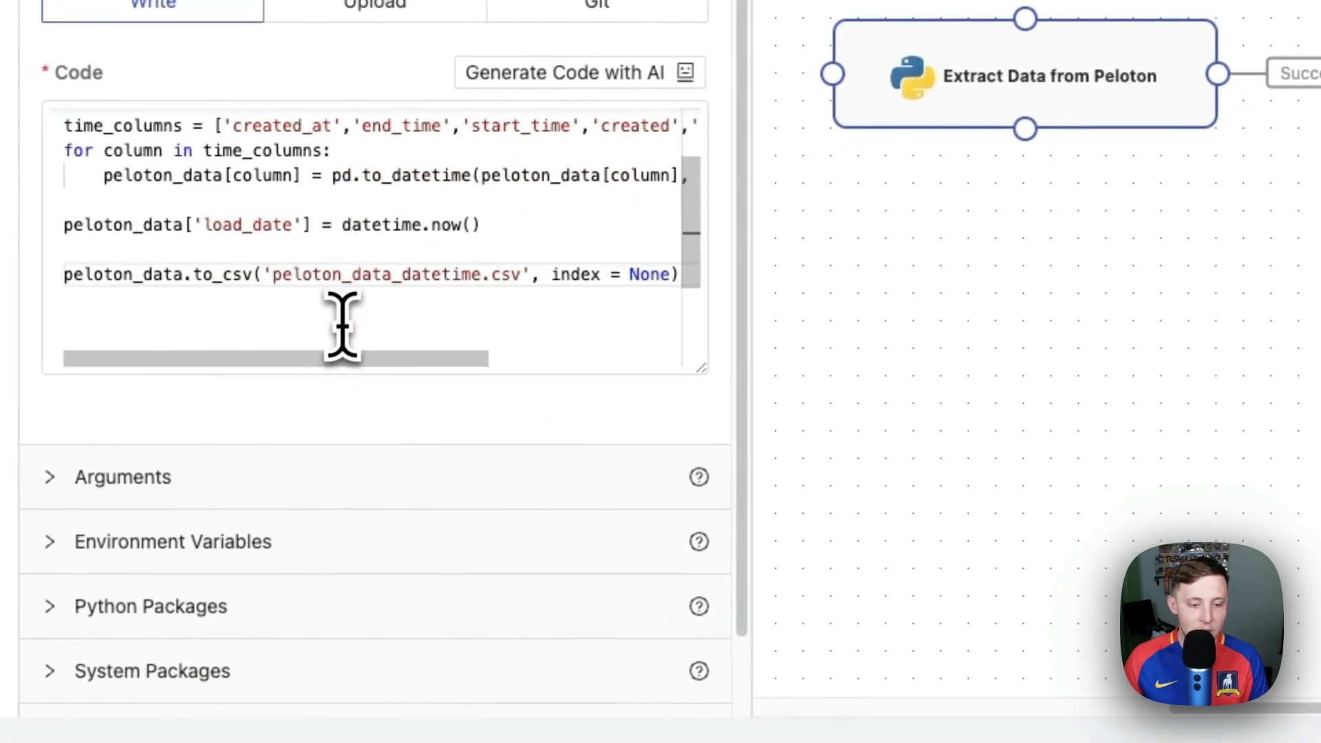
scroll(342, 323, "down", 3)
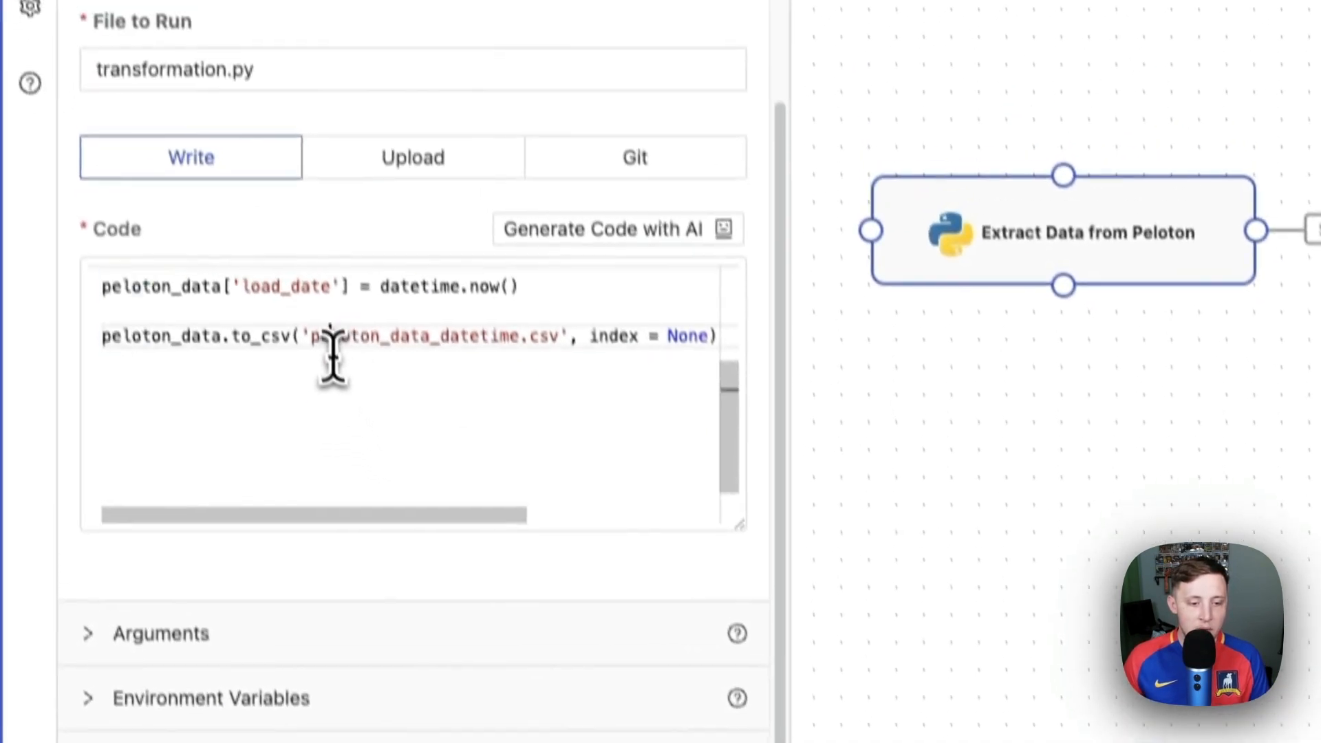
double_click(316, 178)
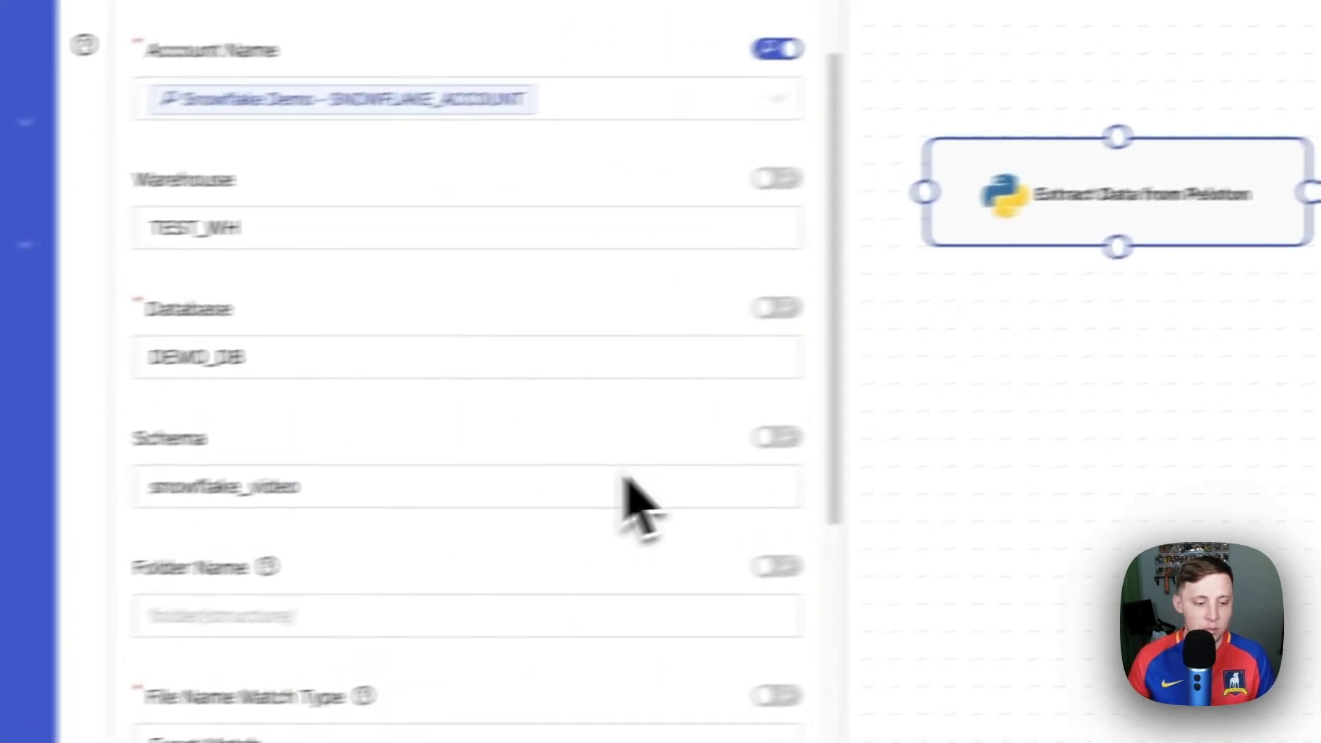
scroll(628, 501, "down", 5)
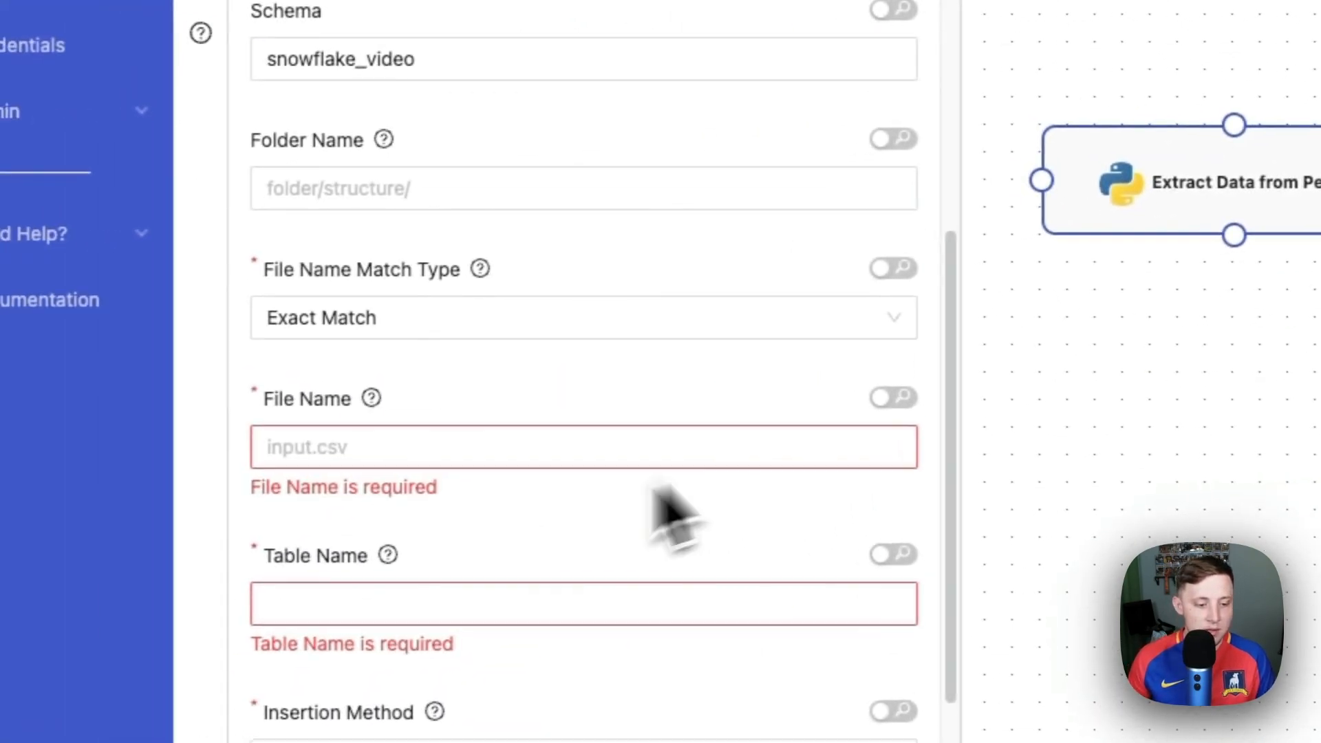
left_click(463, 447)
type("peloton_data_datetime.csv")
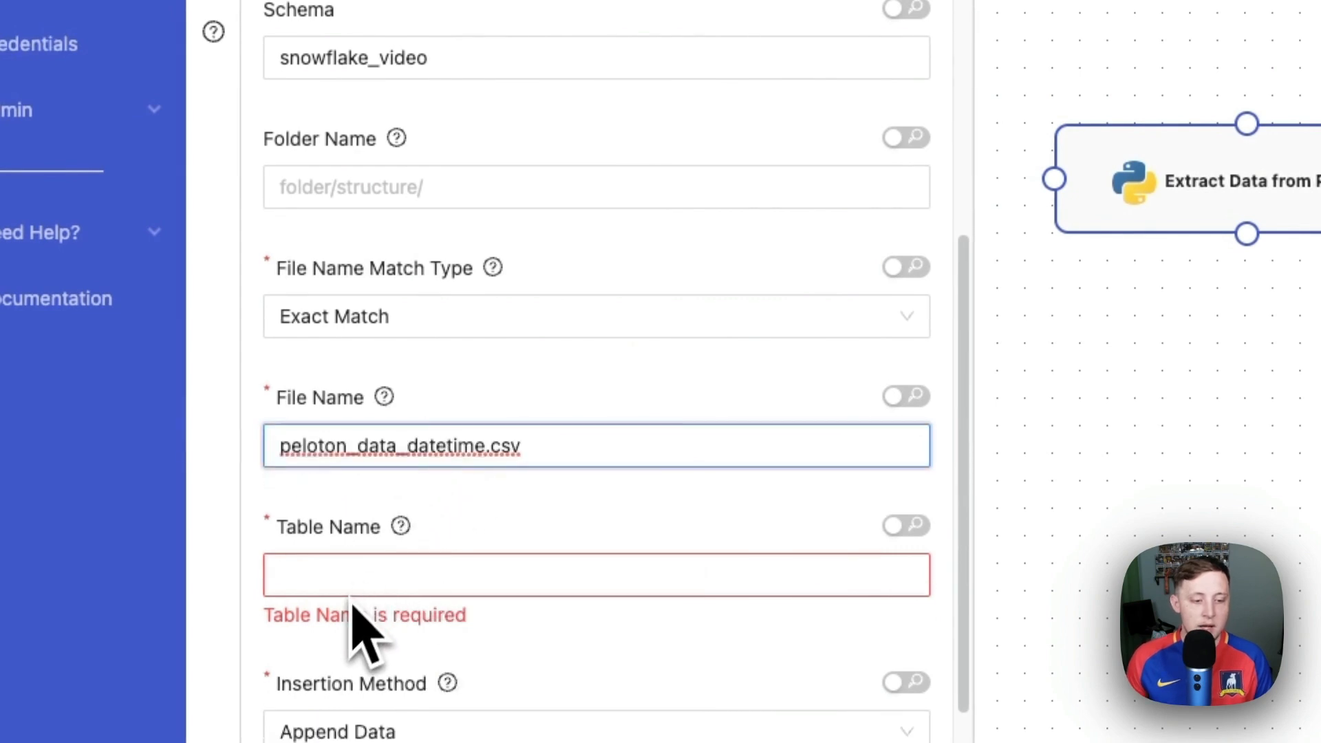
Check the Snowflake worksheet and set the upload vessel's table name to peloton
left_click(345, 581)
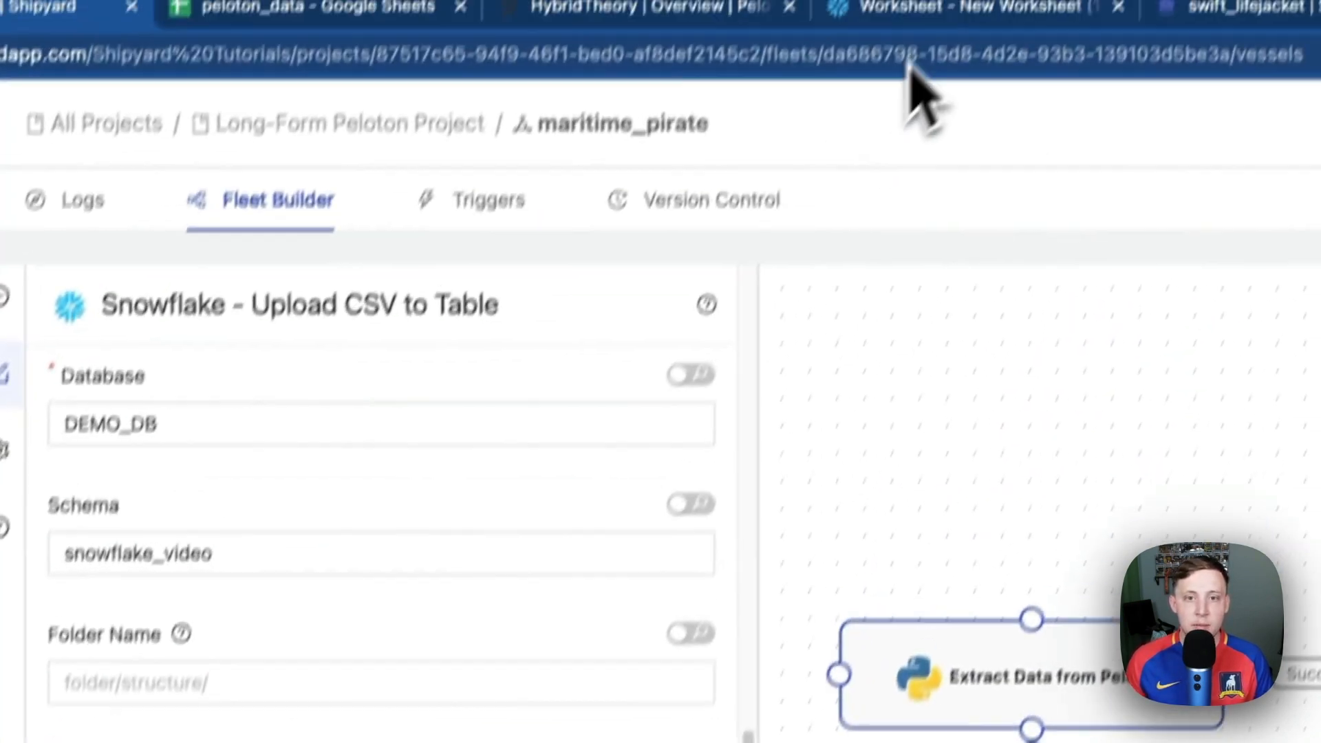
left_click(924, 11)
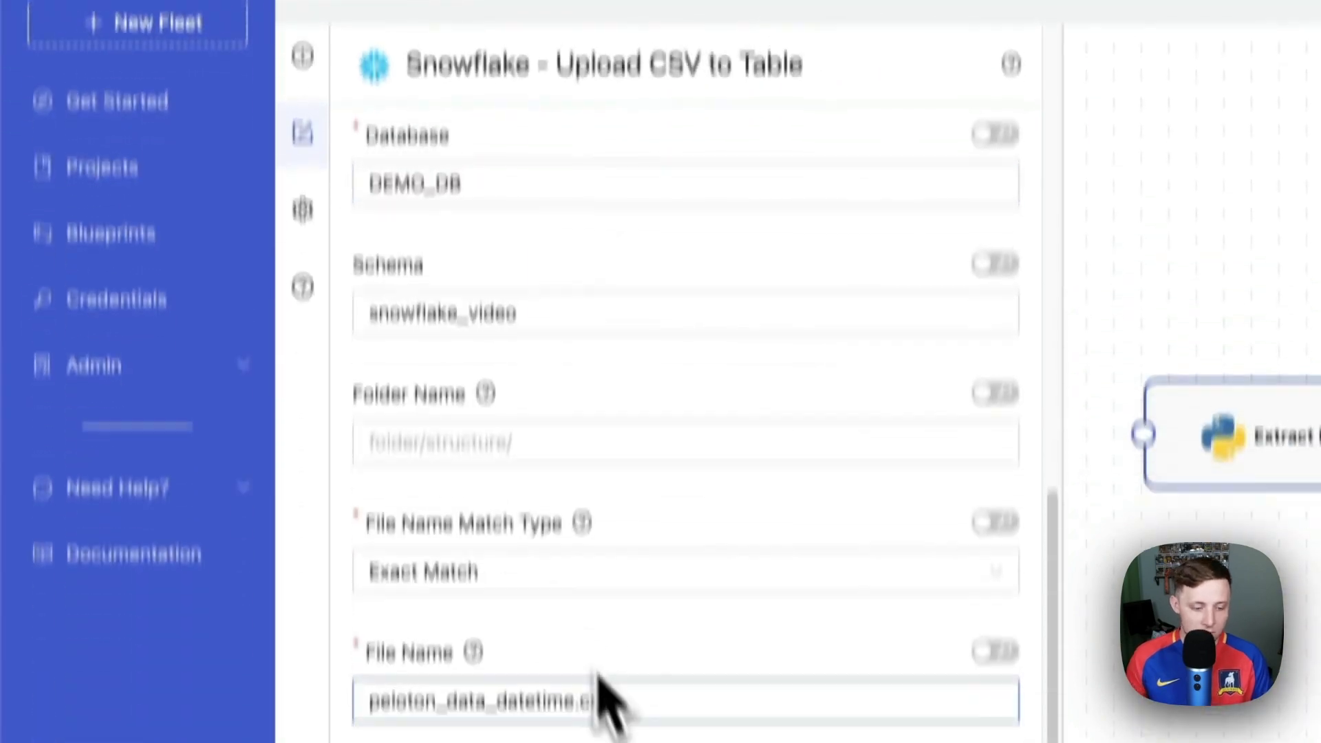
type("peloton")
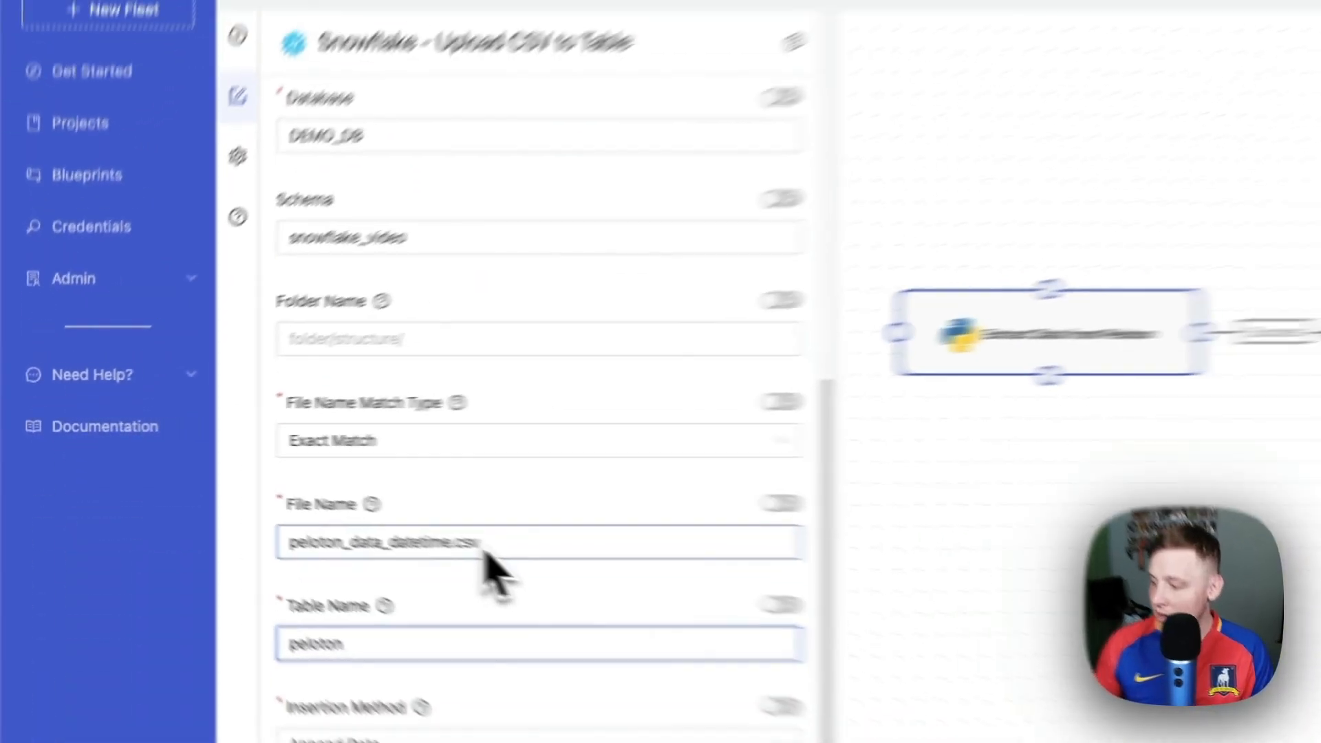
scroll(531, 739, "down", 2)
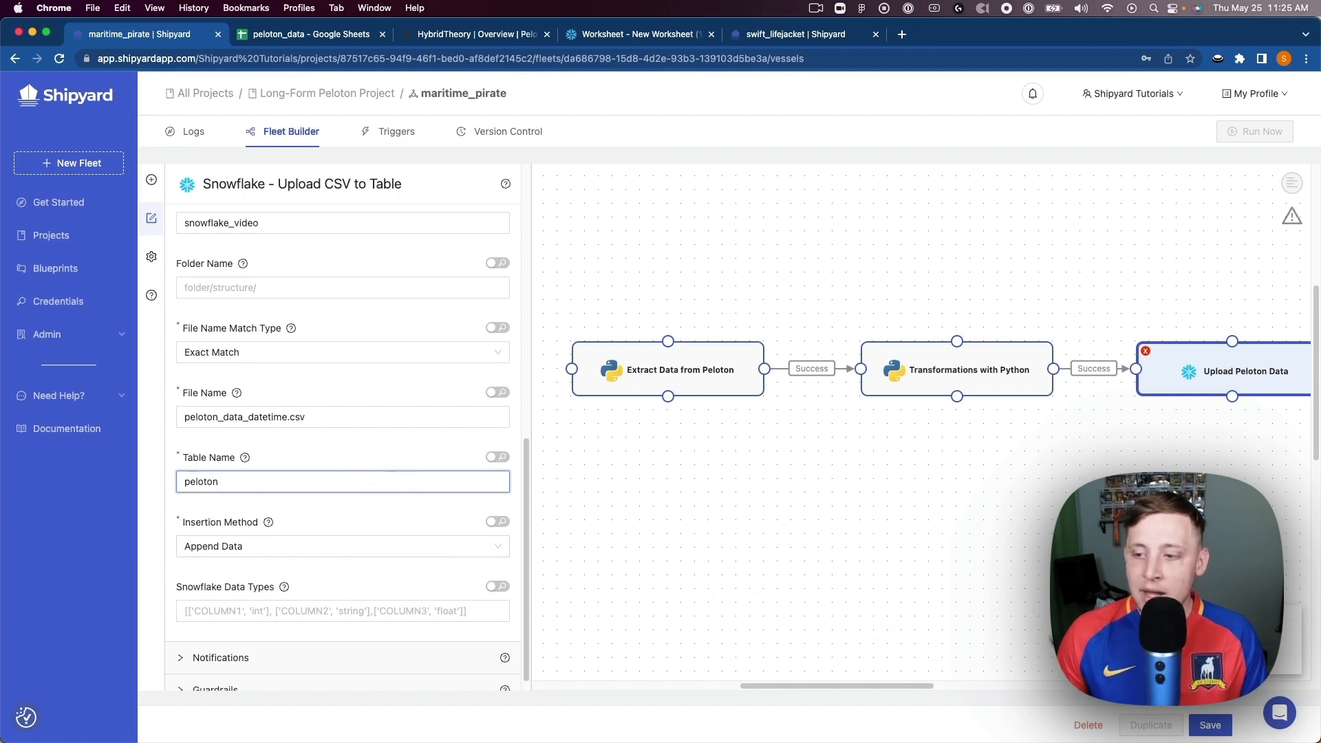
Search the vessels for "snow" and add a Snowflake Store Query Results as CSV vessel to the fleet
scroll(974, 517, "right", 2)
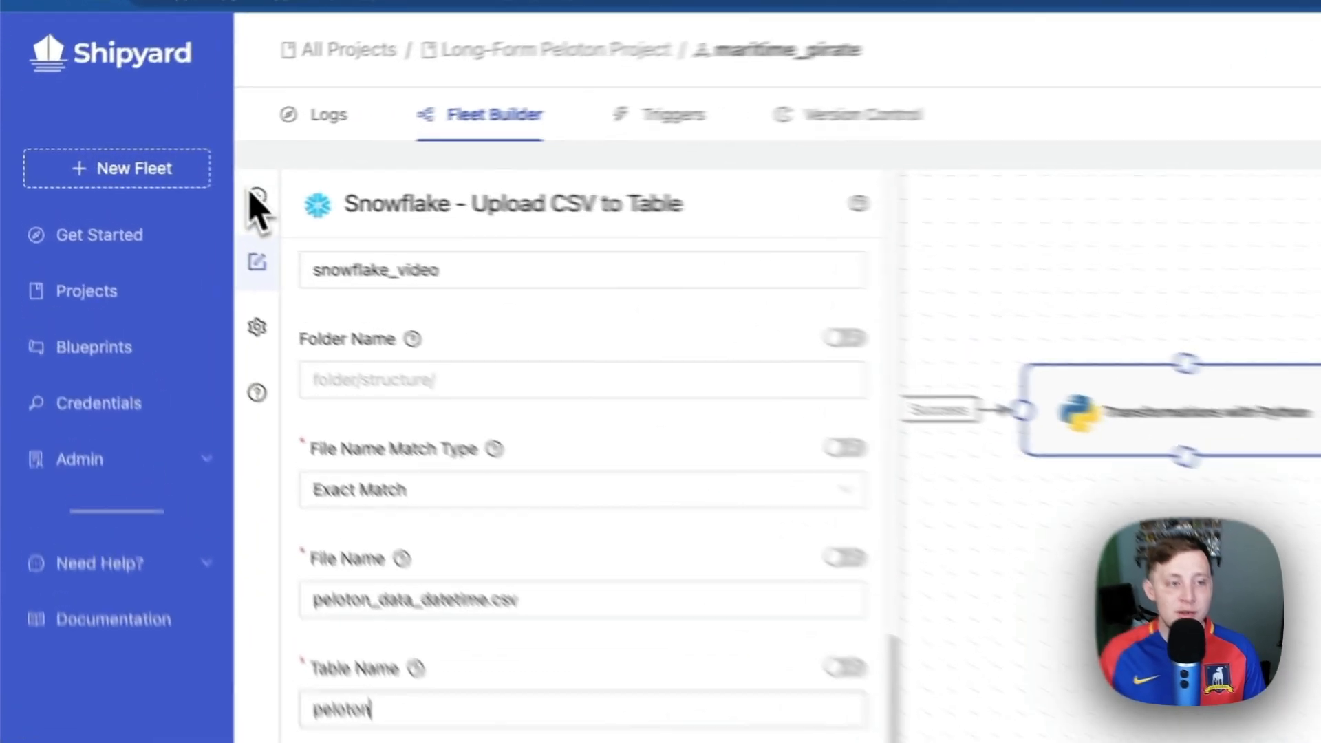
left_click(152, 180)
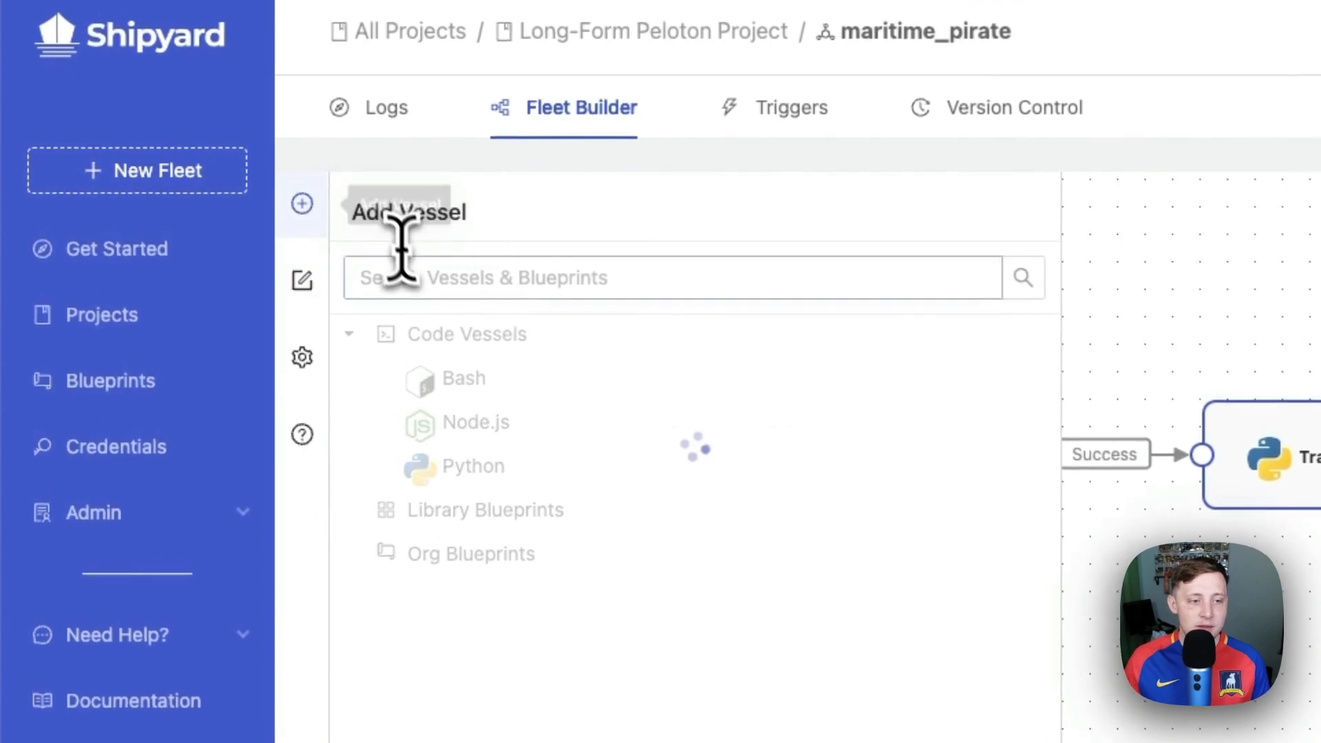
left_click(422, 275)
type("snow")
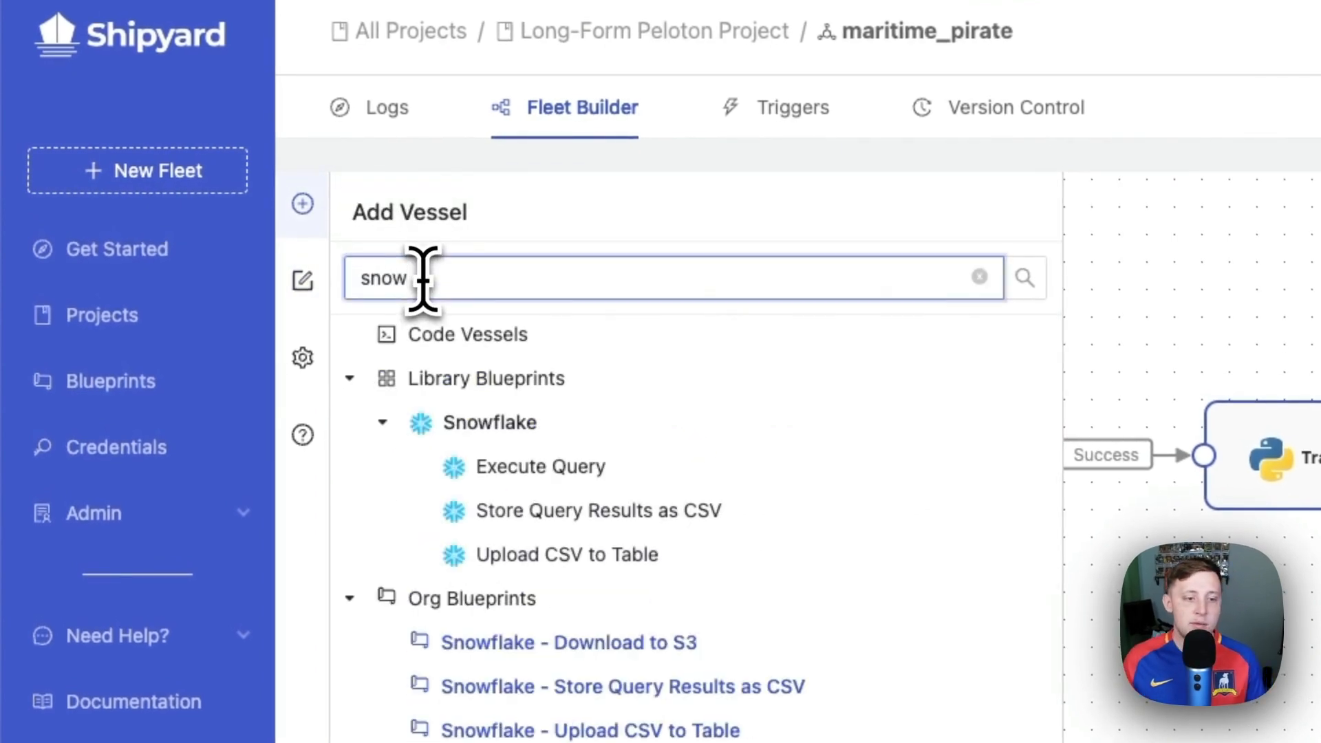
left_click(506, 516)
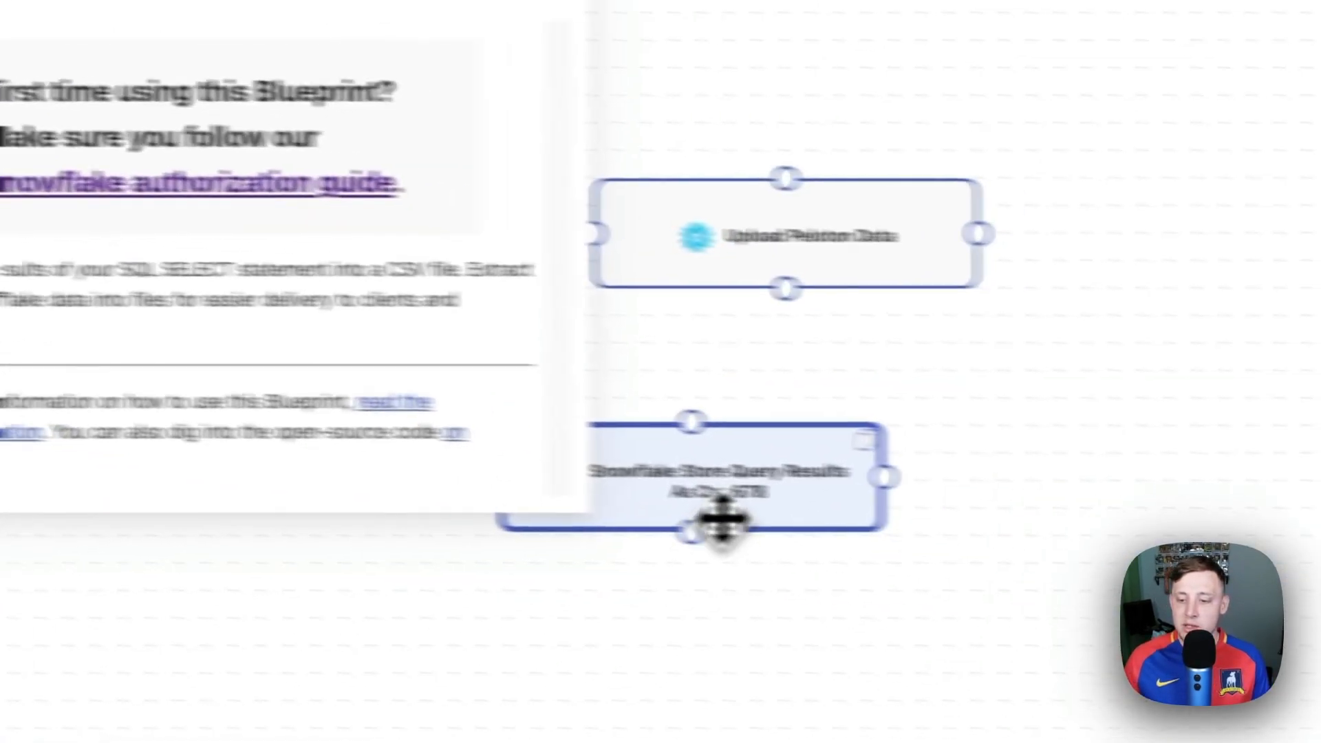
Place the new query vessel beside Upload Peloton Data and connect Upload Peloton Data to it
mouse_move(722, 518)
left_mouse_down()
mouse_move(1186, 235)
mouse_move(1318, 256)
left_mouse_up()
left_click_drag(978, 234, 1051, 234)
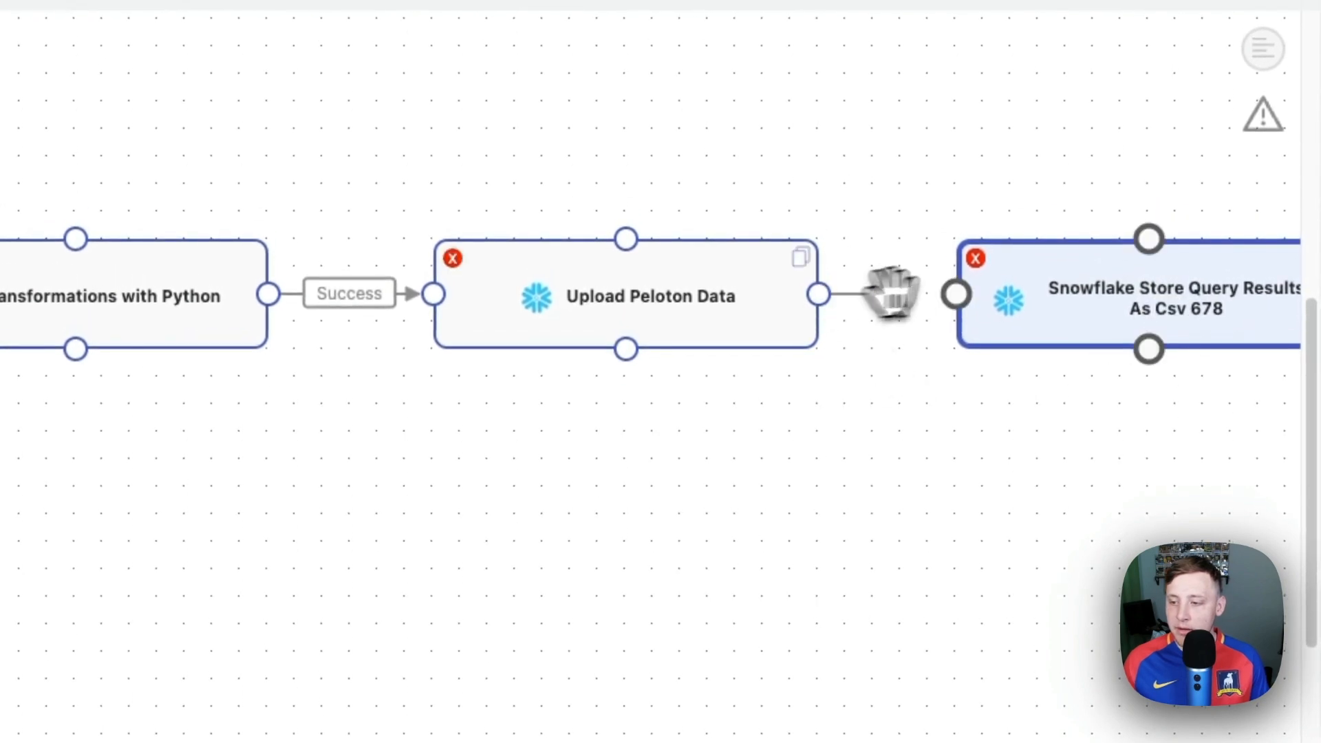
left_click_drag(893, 293, 955, 296)
left_click_drag(922, 440, 635, 446)
Rename the Snowflake query vessel as Daily Stretch Alert
left_click(456, 284)
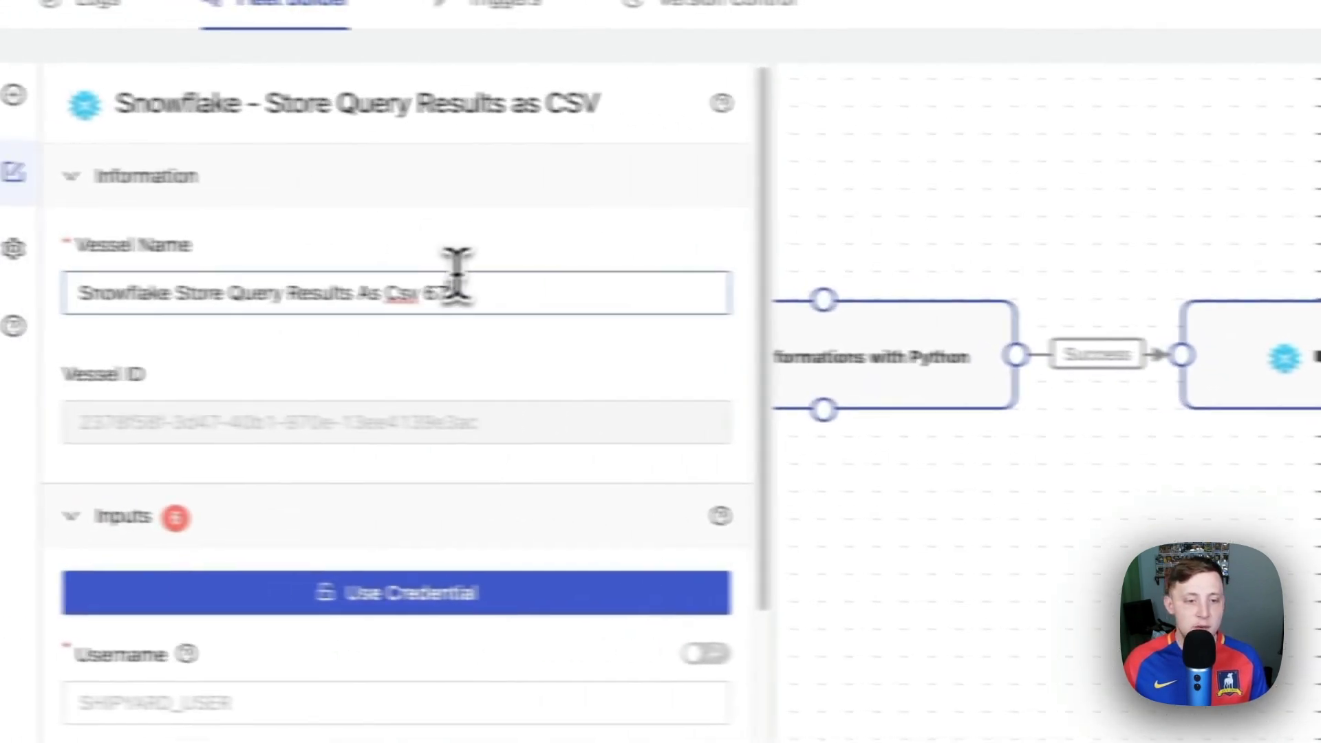
triple_click(456, 283)
type("Daily Stretch Alert")
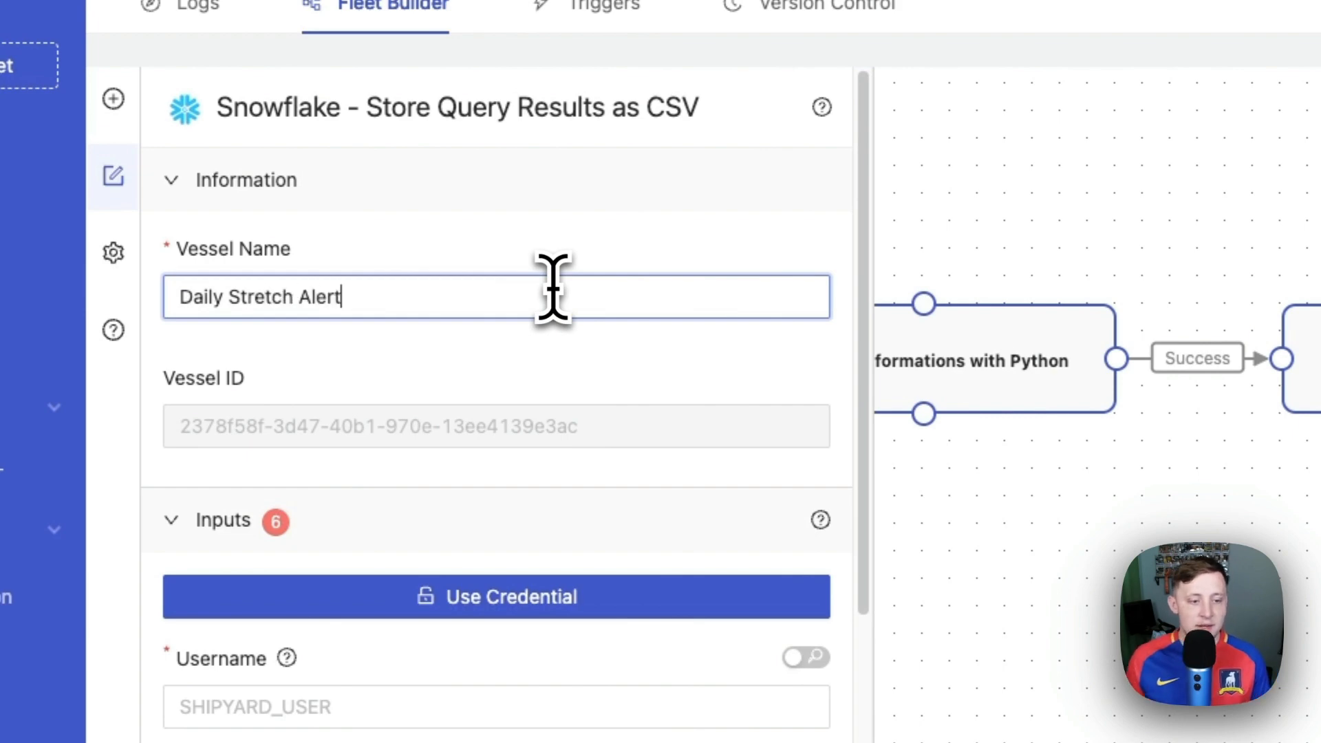
Apply the saved Snowflake Demo credential to the Daily Stretch Alert vessel's inputs
left_click(540, 600)
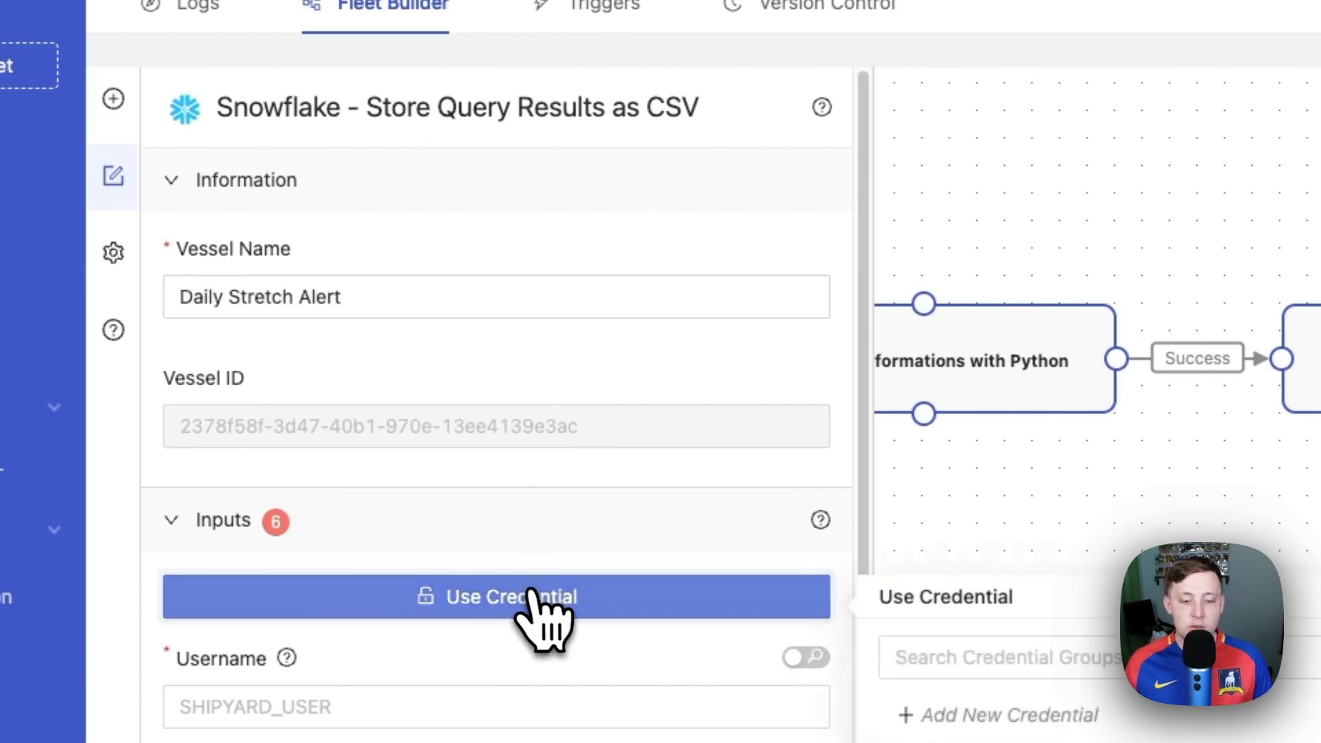
scroll(887, 440, "down", 3)
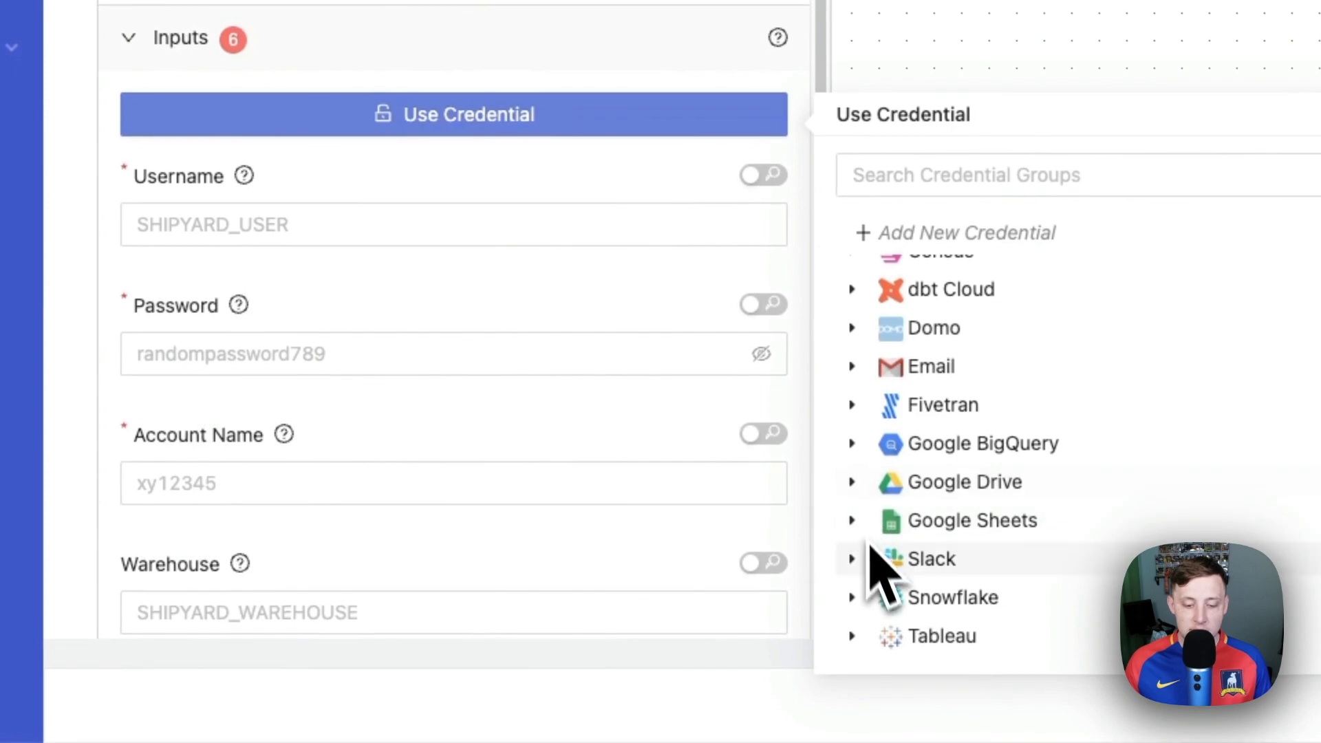
left_click(853, 597)
left_click(932, 635)
Set the Daily Stretch Alert vessel's warehouse to TEST_WH, its database to DEMO_DB and its schema to SNOWFLAKE_VIDEO
scroll(585, 468, "down", 4)
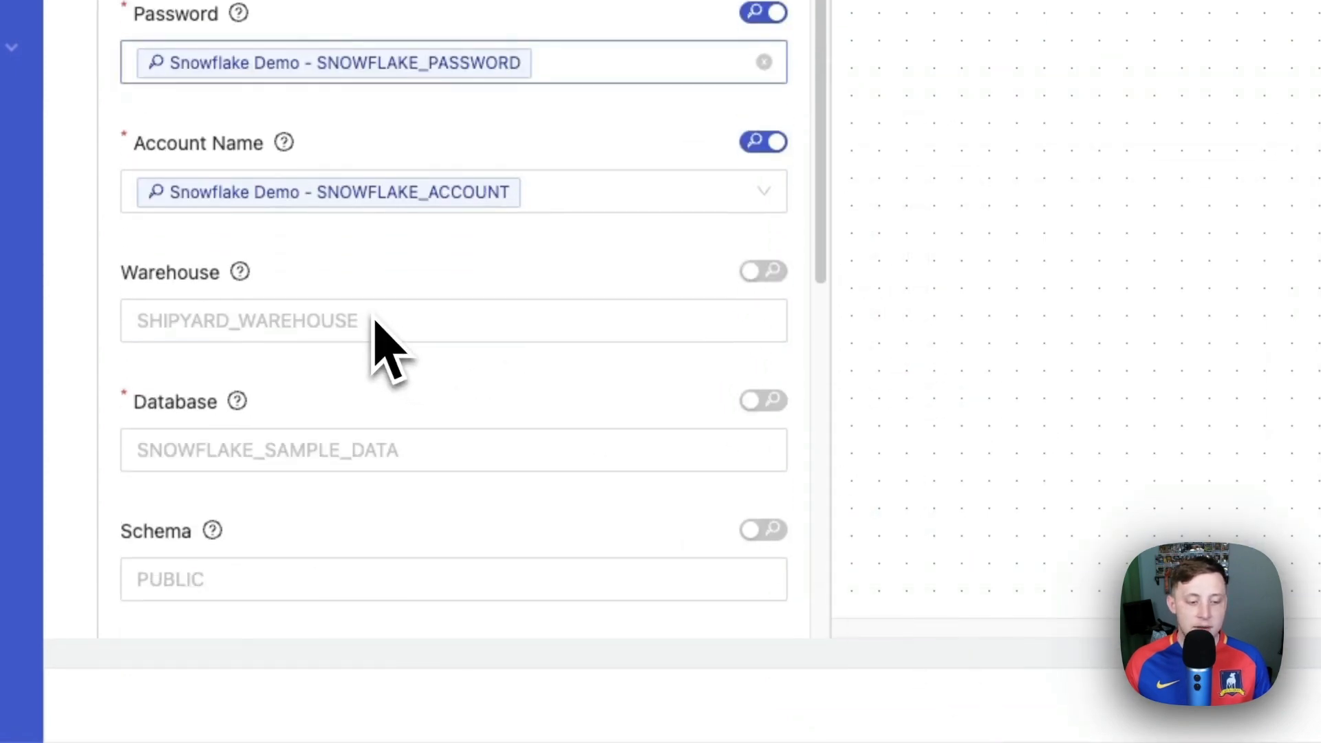
left_click(366, 320)
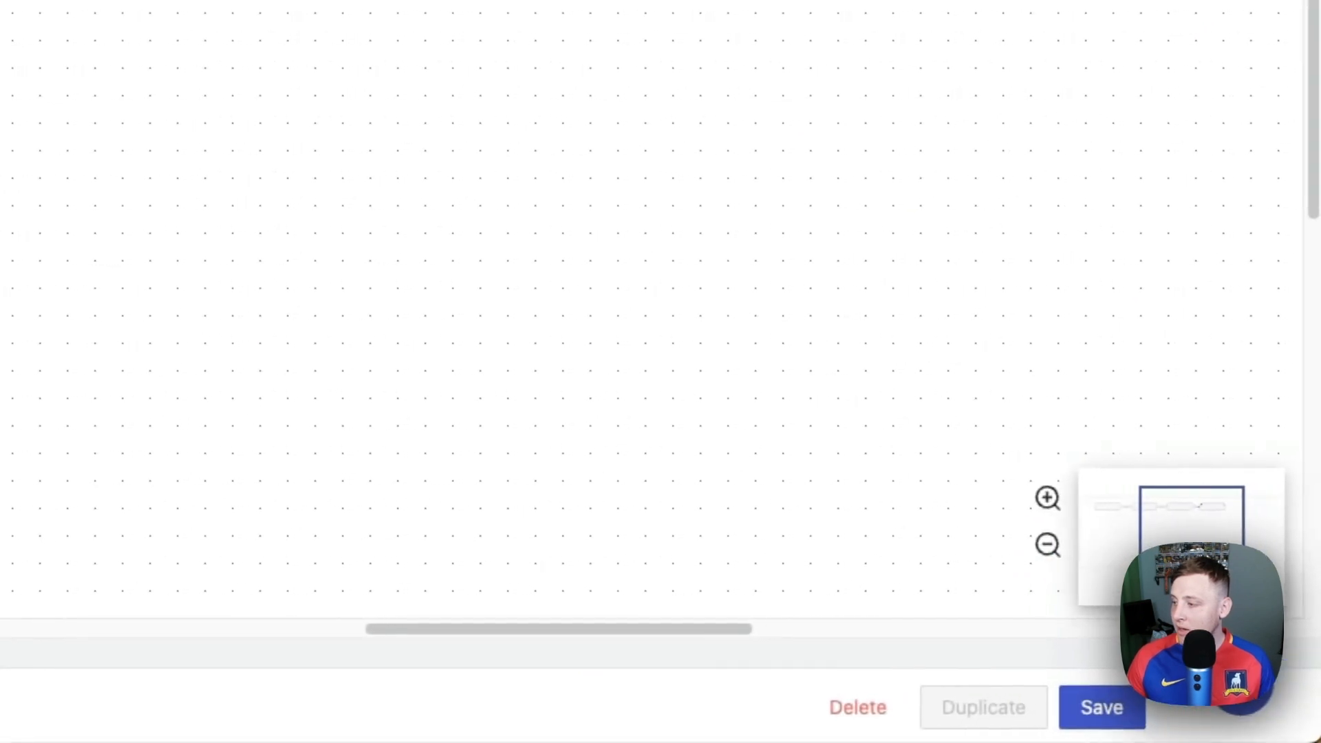
left_click(658, 503)
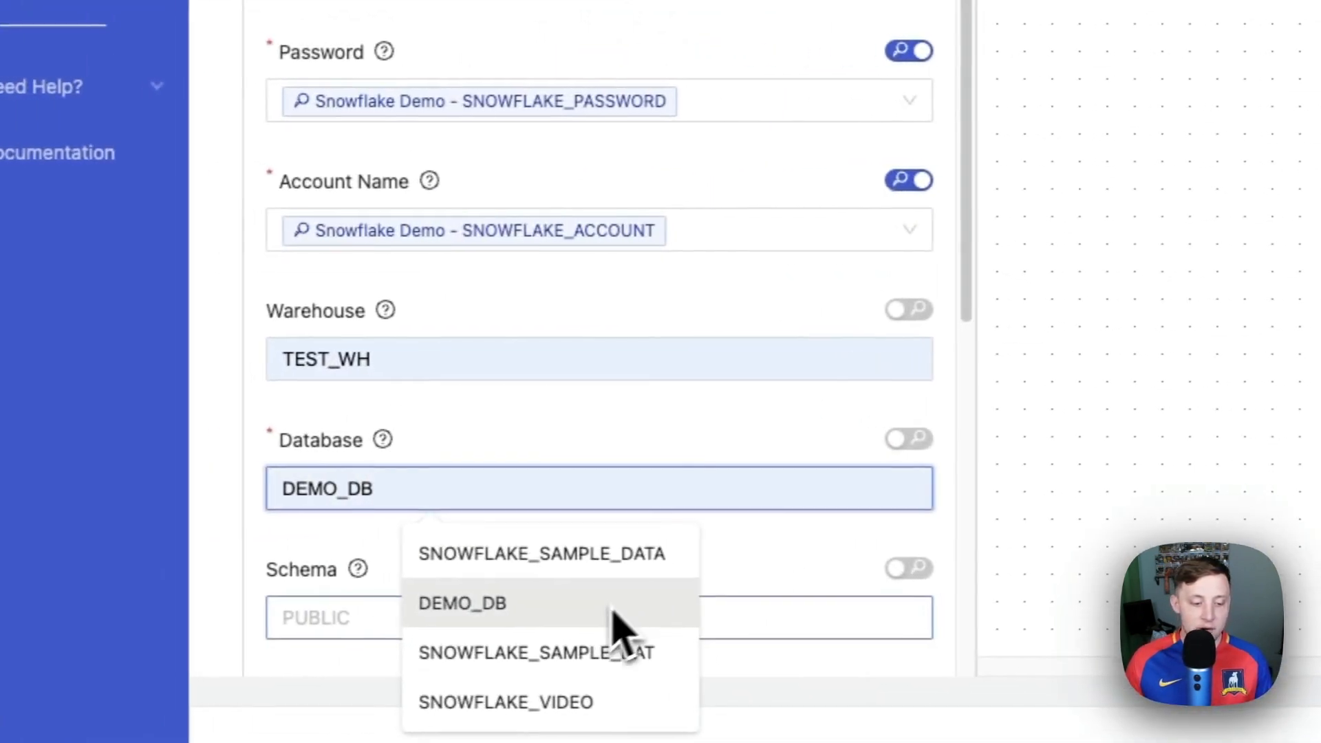
left_click(613, 609)
scroll(611, 620, "down", 5)
left_click(461, 177)
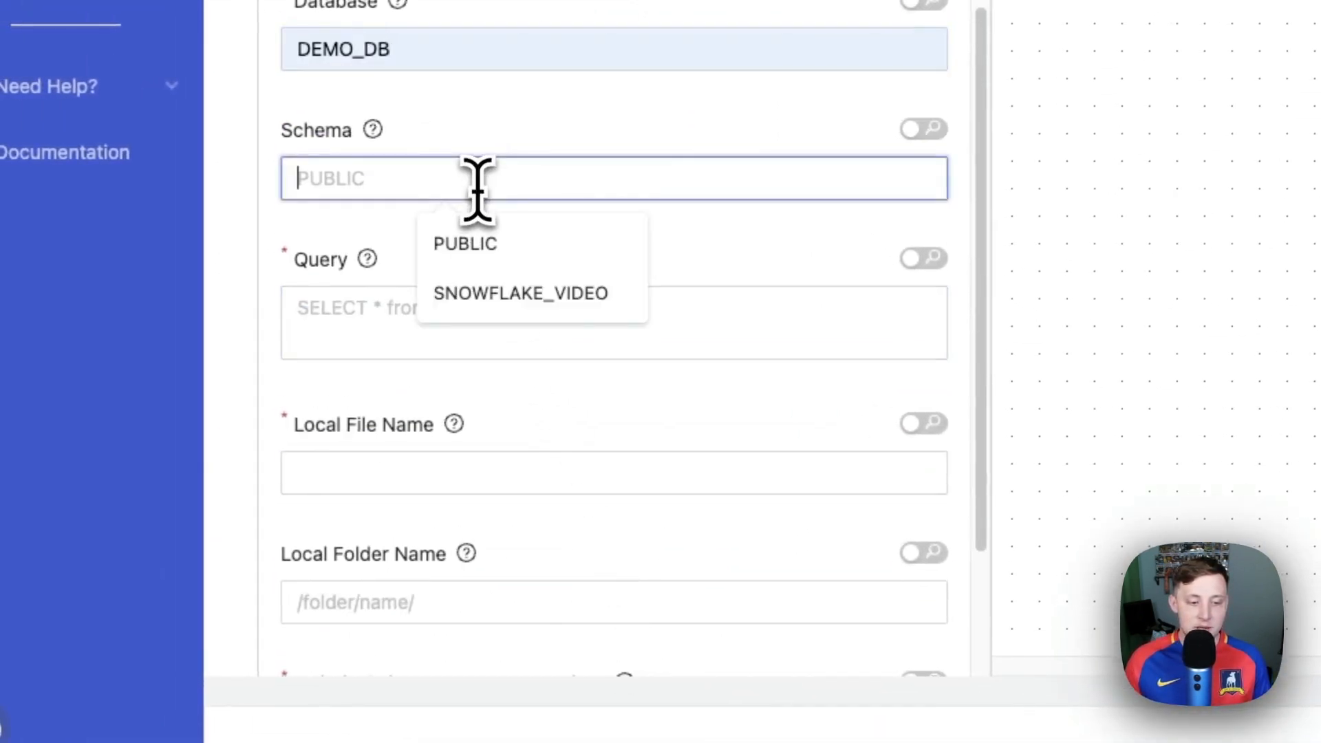
left_click(517, 302)
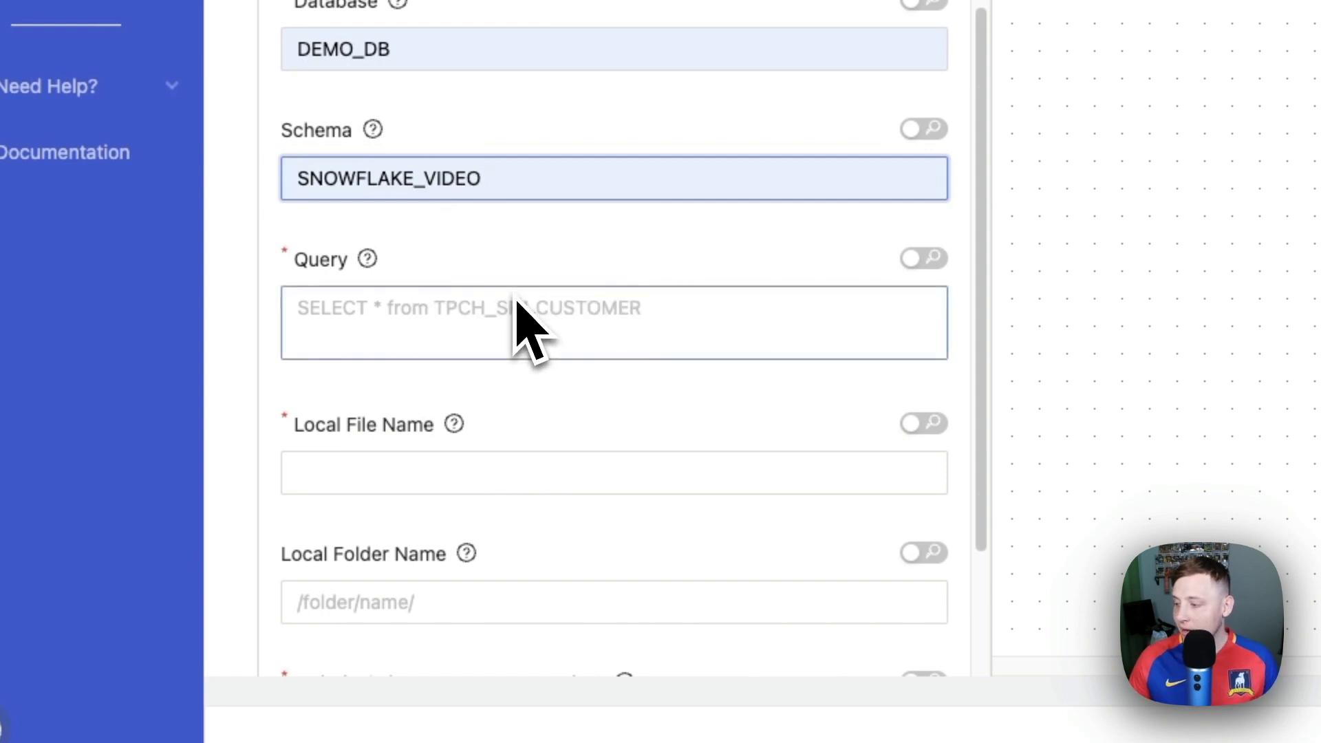
Set the Daily Stretch Alert vessel's local file name to stretch.csv
left_click(474, 466)
type("${SHIPYARD_VESSEL_START_TIME}_test.csv")
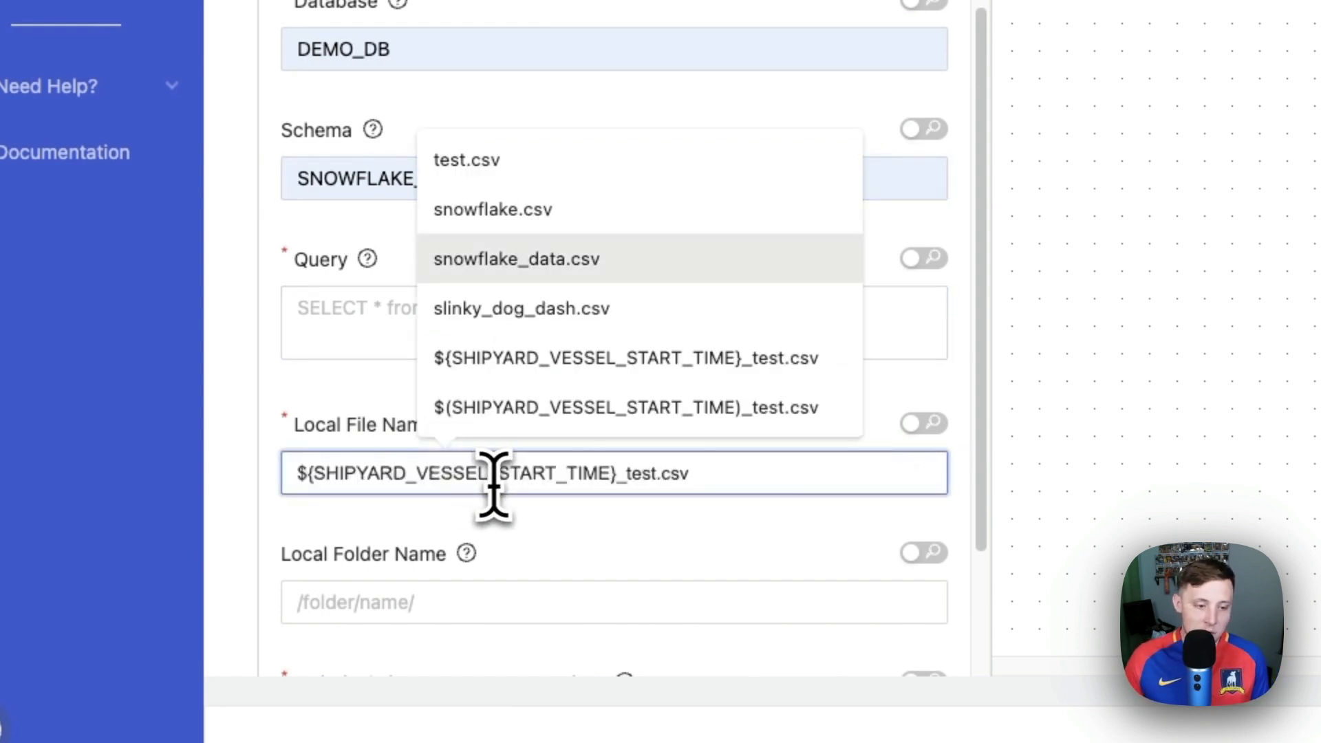
key("ctrl+a")
key("BackSpace")
type("stretc")
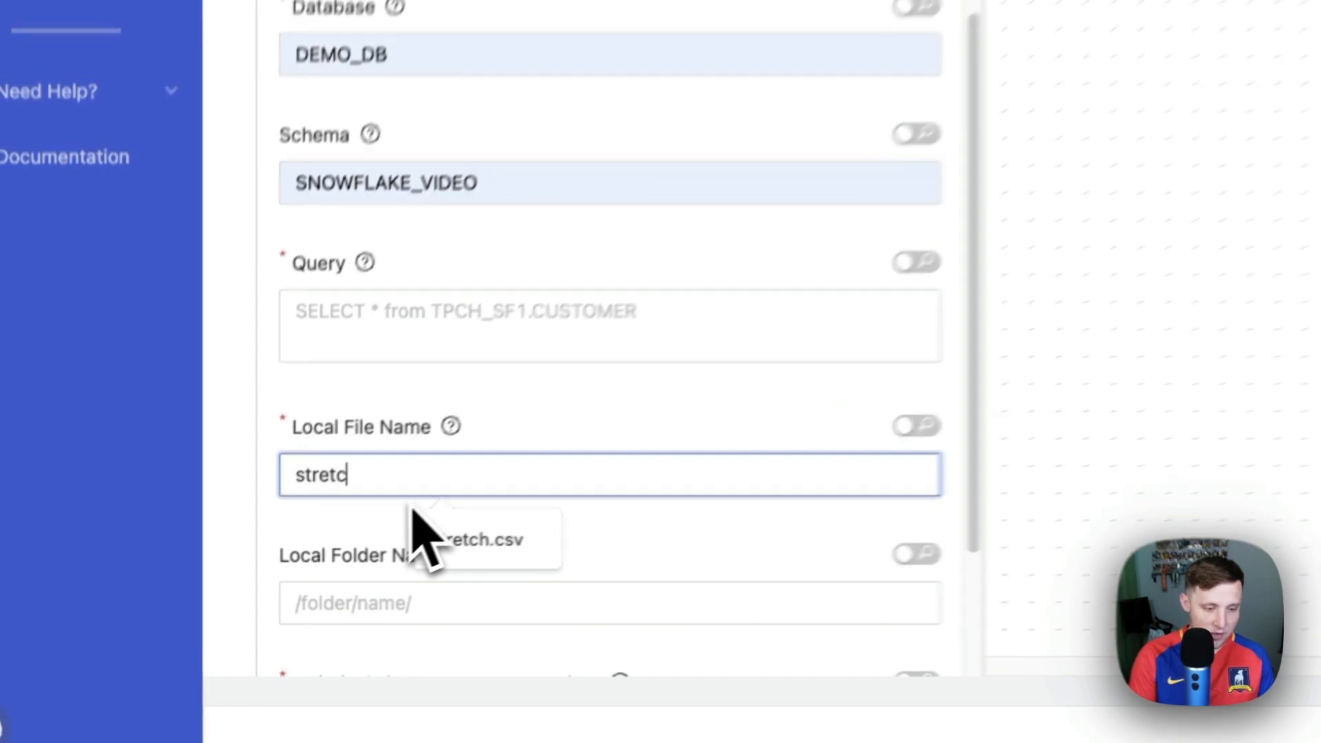
type("h.csv")
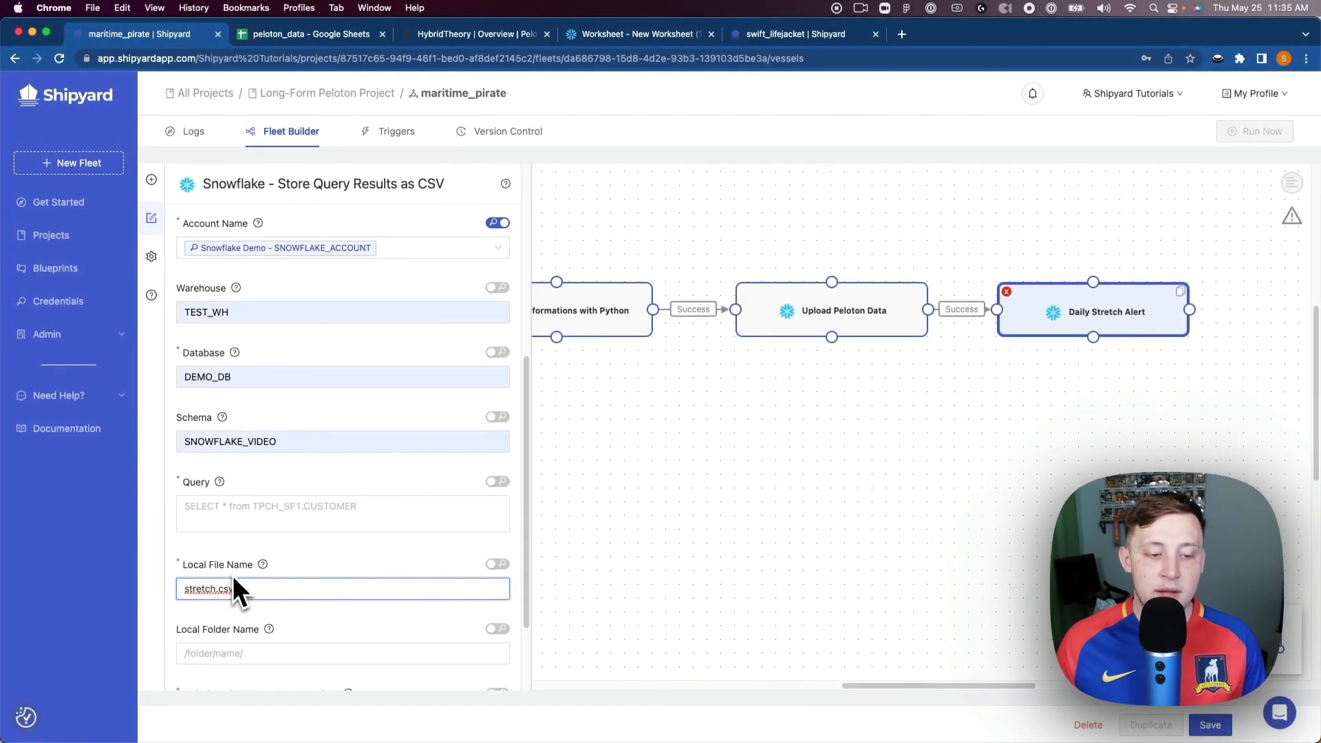
Paste and review the ranked_data query selecting each ID's latest PELOTON row with rn = 1, discipline yoga or stretching, and START_TIME on CURRENT_DATE()
left_click(206, 509)
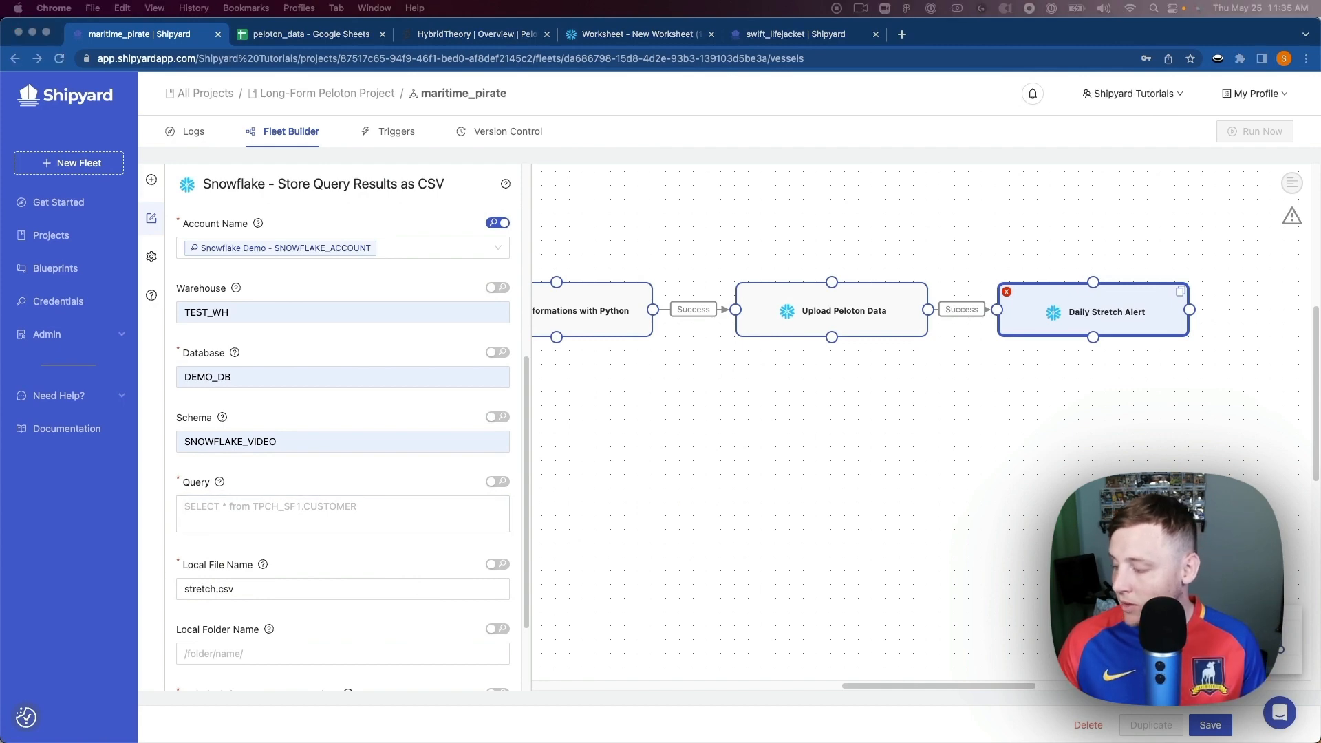
left_click(378, 513)
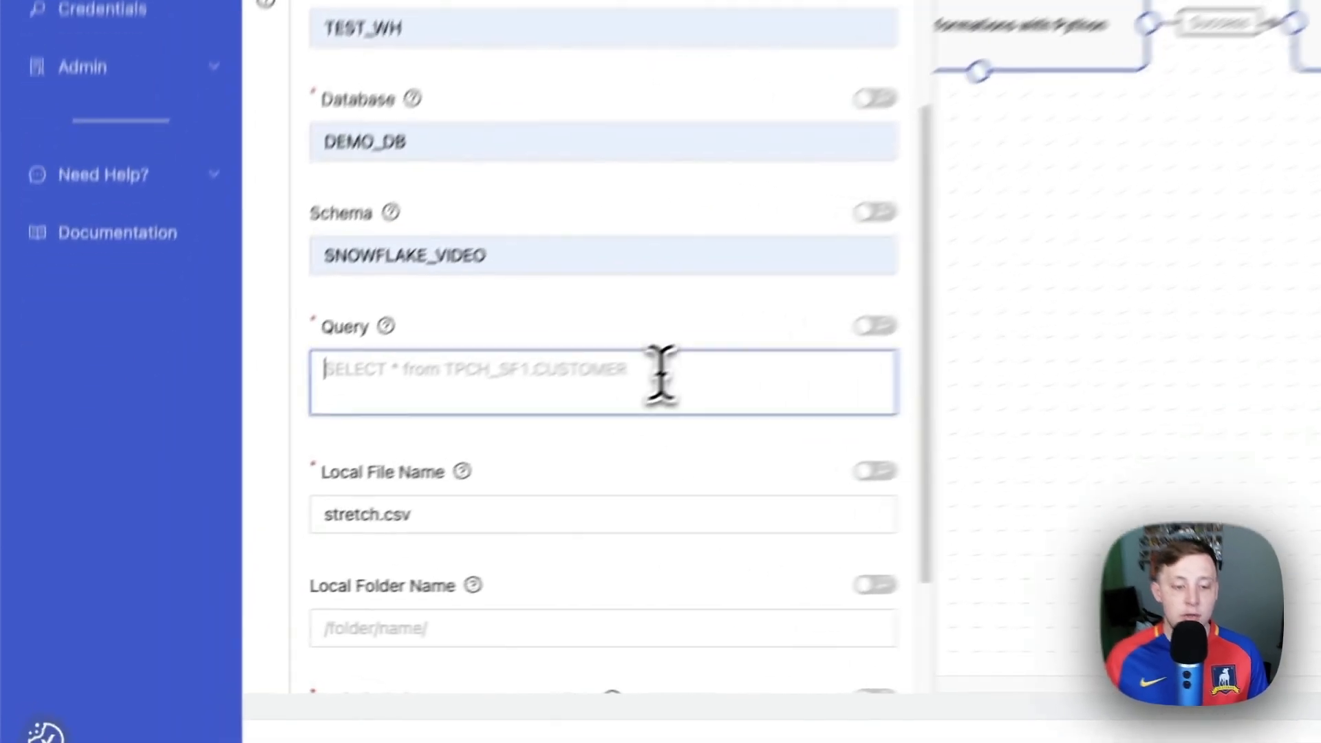
key("super+v")
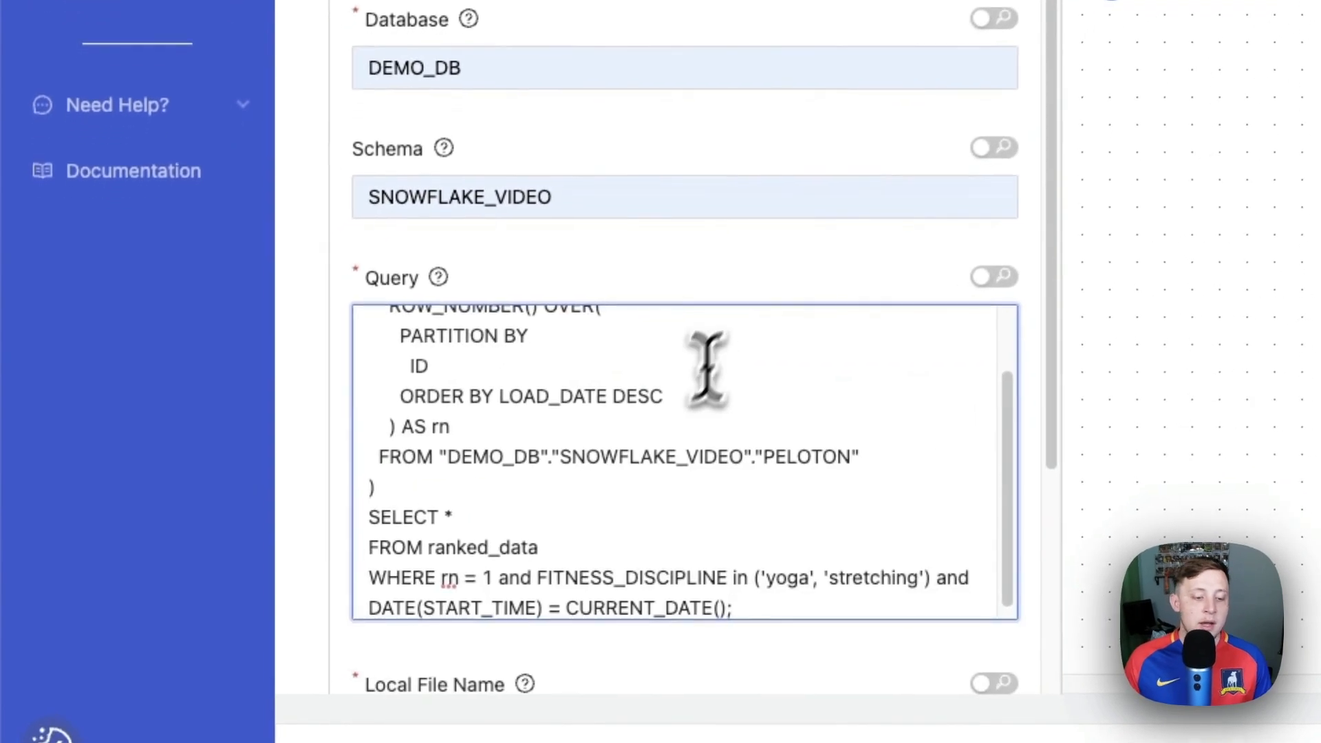
scroll(709, 365, "up", 2)
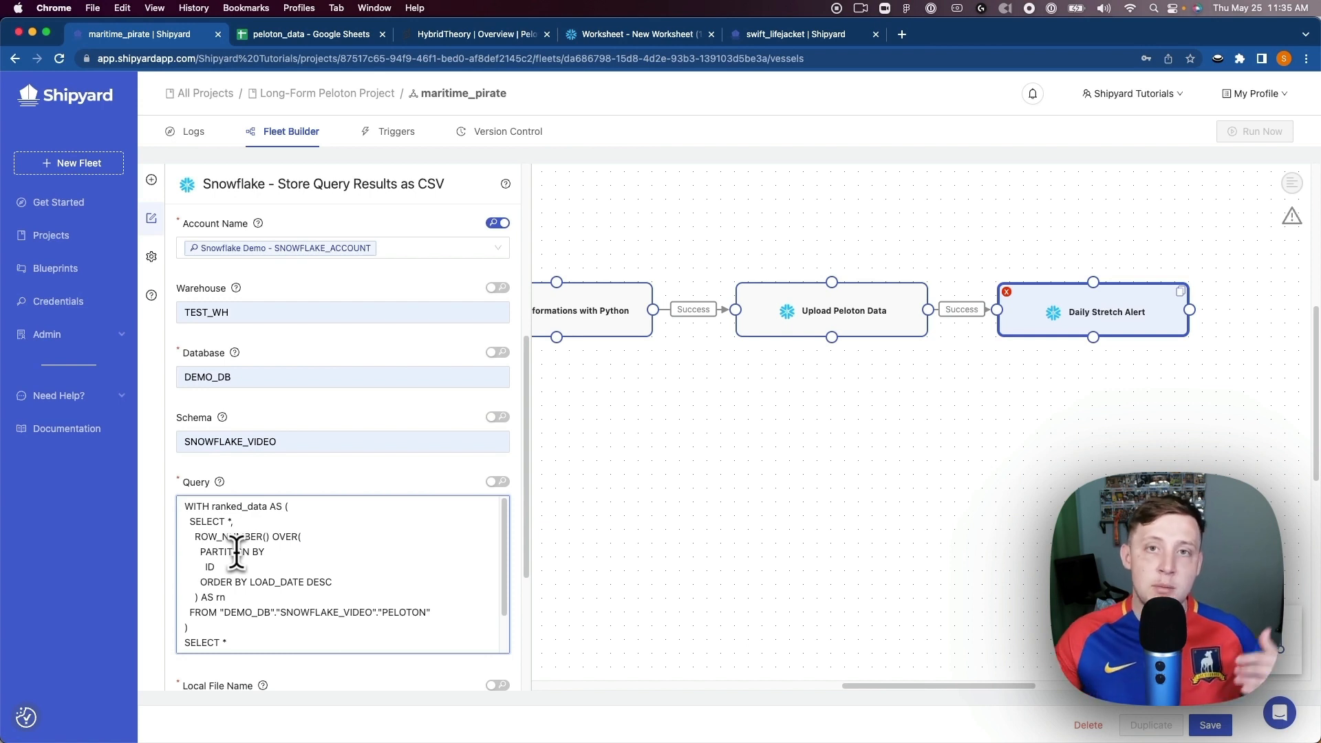
scroll(236, 551, "down", 3)
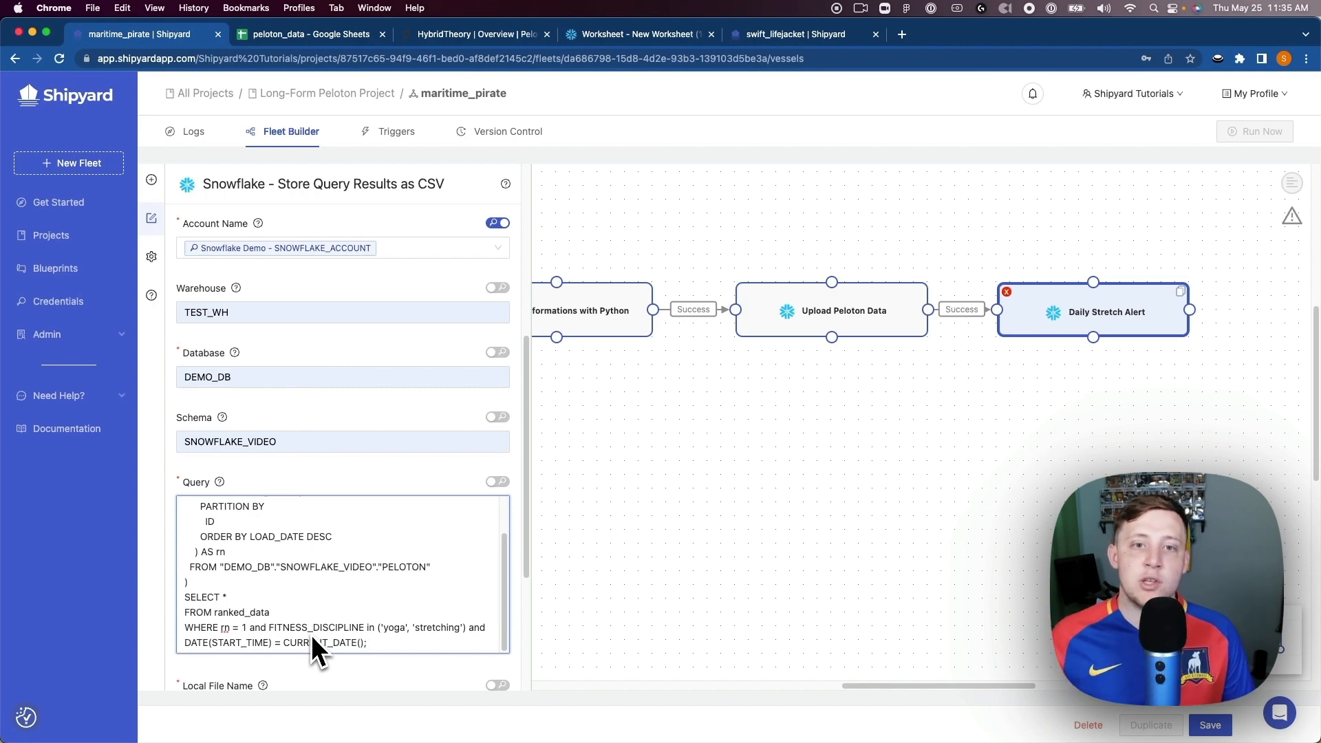
Switch to the Snowflake worksheet and examine the fitness disciplines in the PELOTON table results
left_click(636, 34)
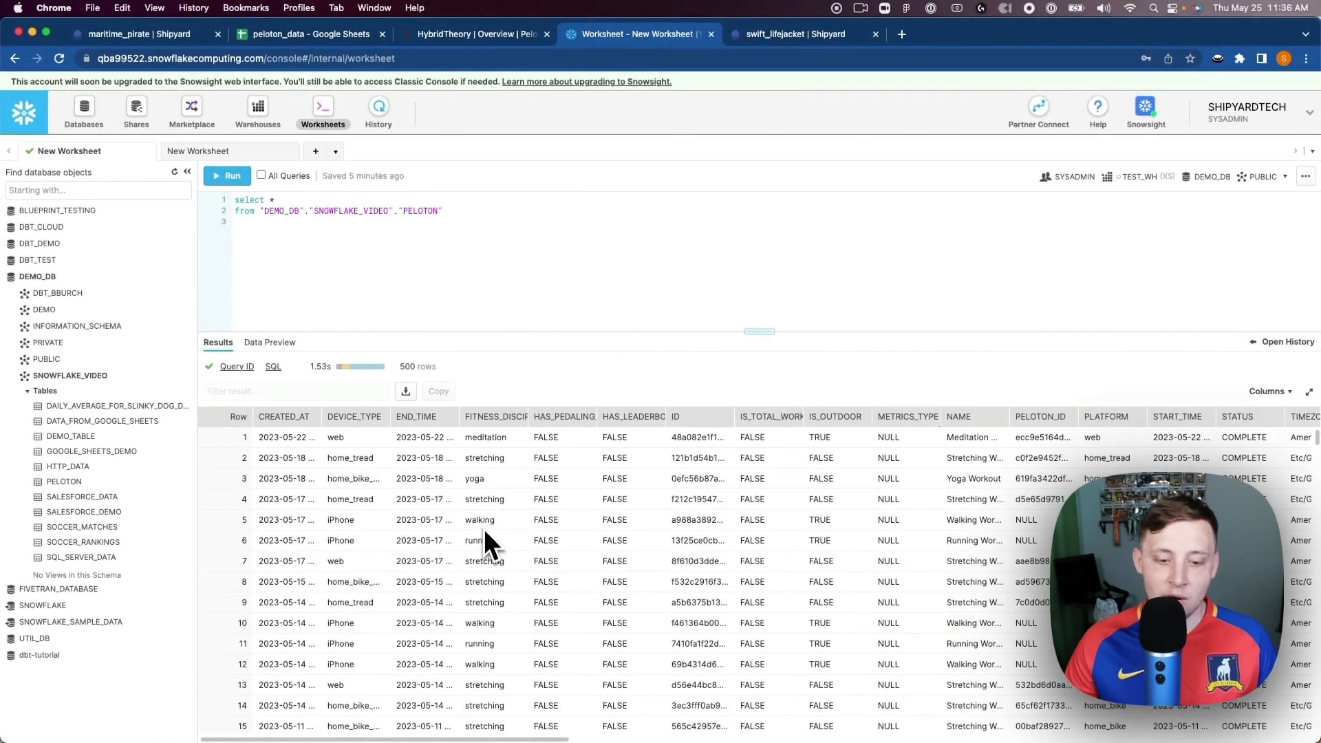
scroll(487, 585, "down", 5)
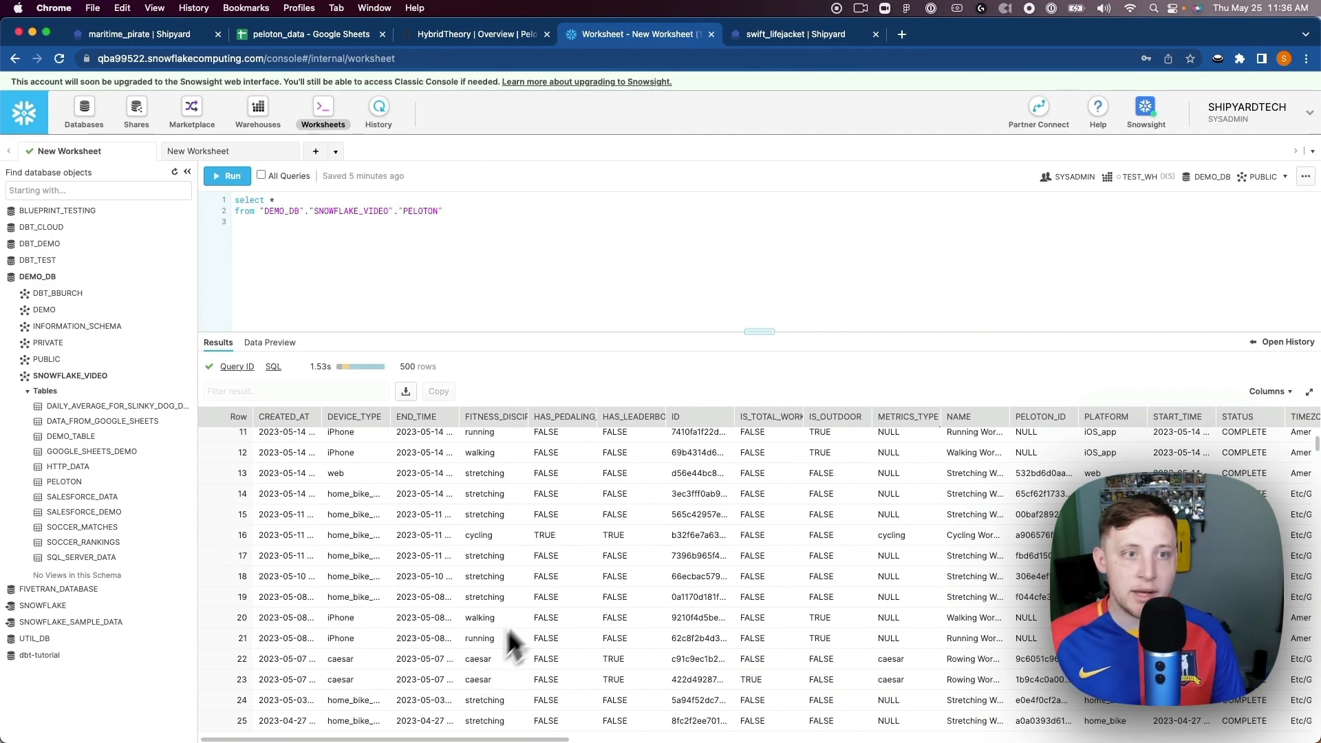
Return to the maritime_pirate fleet in Shipyard and add an Email Send Message vessel, closing its help note
left_click(140, 33)
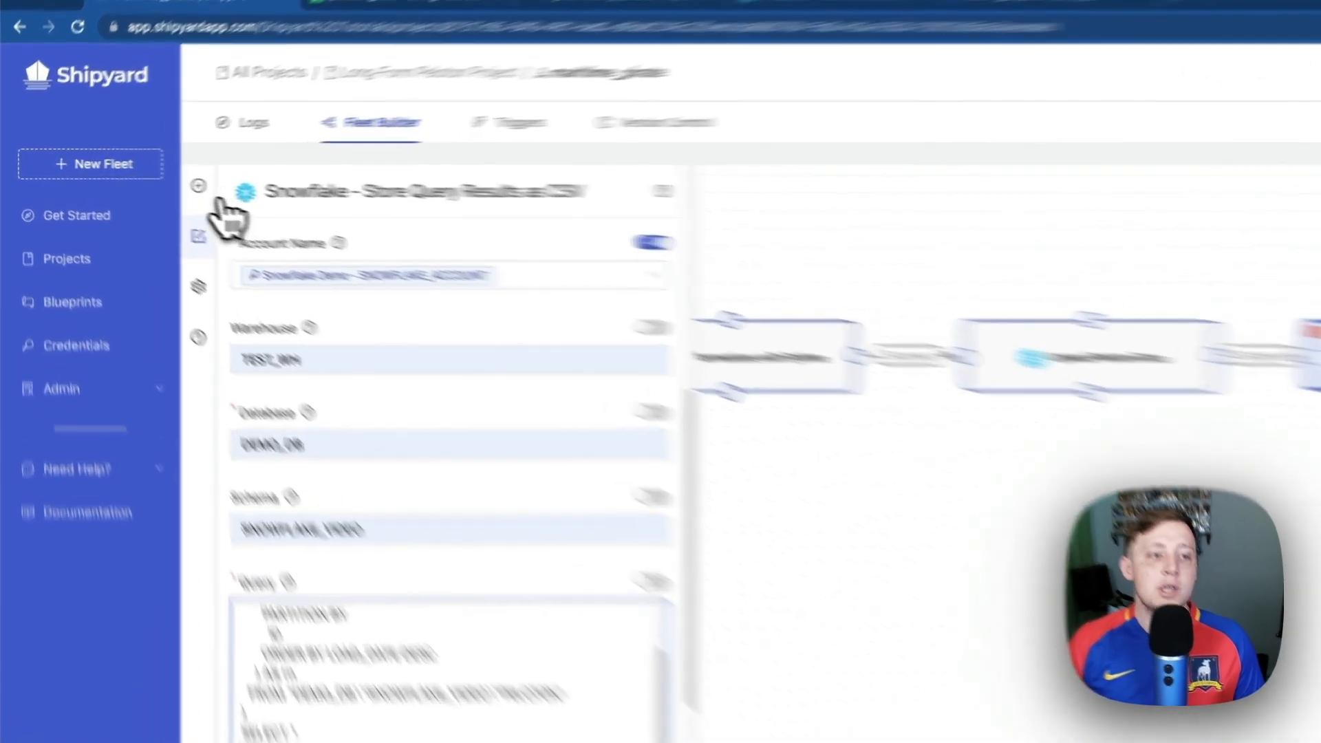
left_click(151, 179)
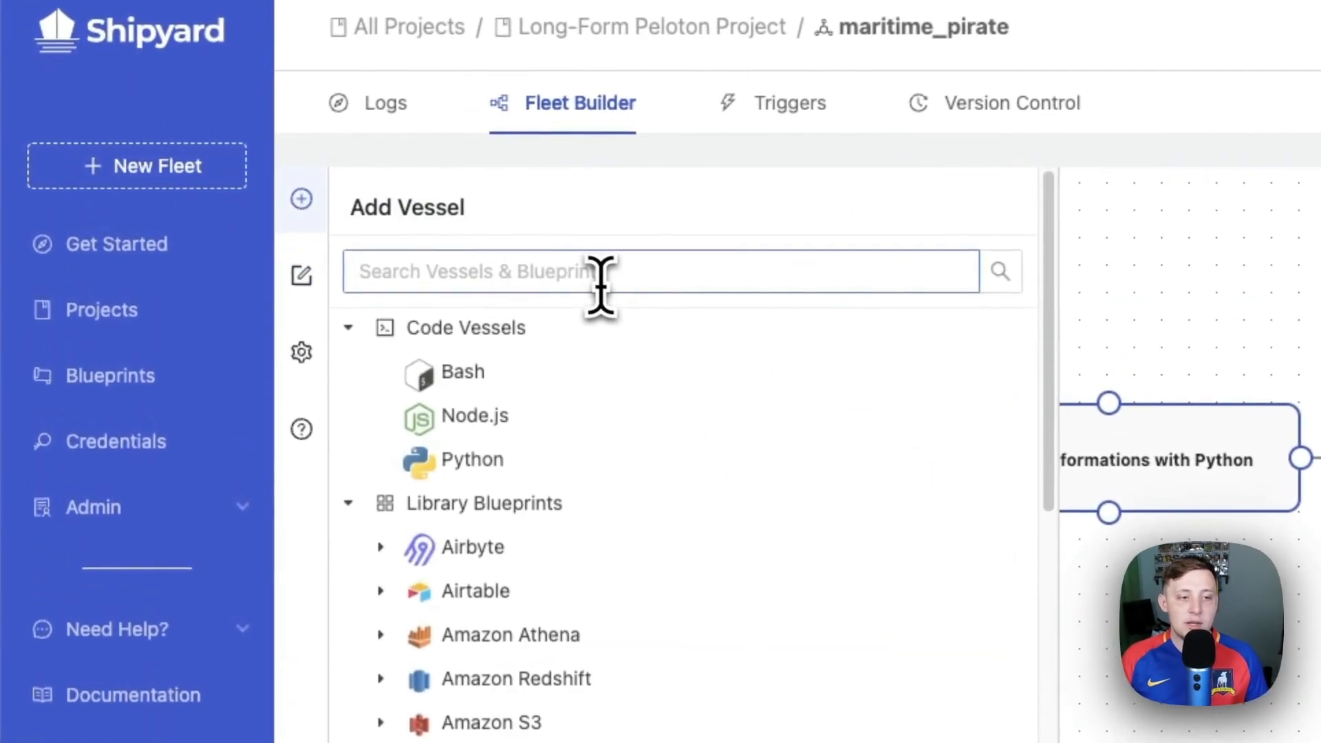
type("email")
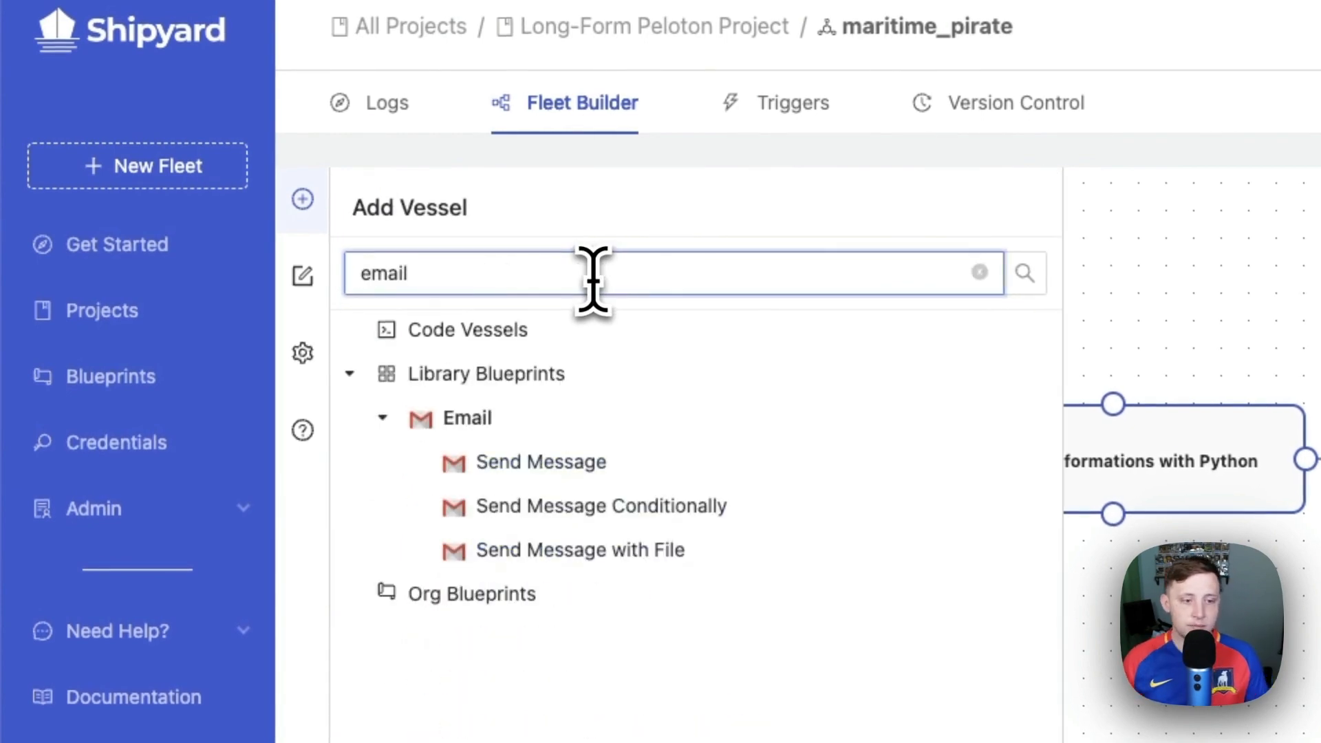
left_click(597, 462)
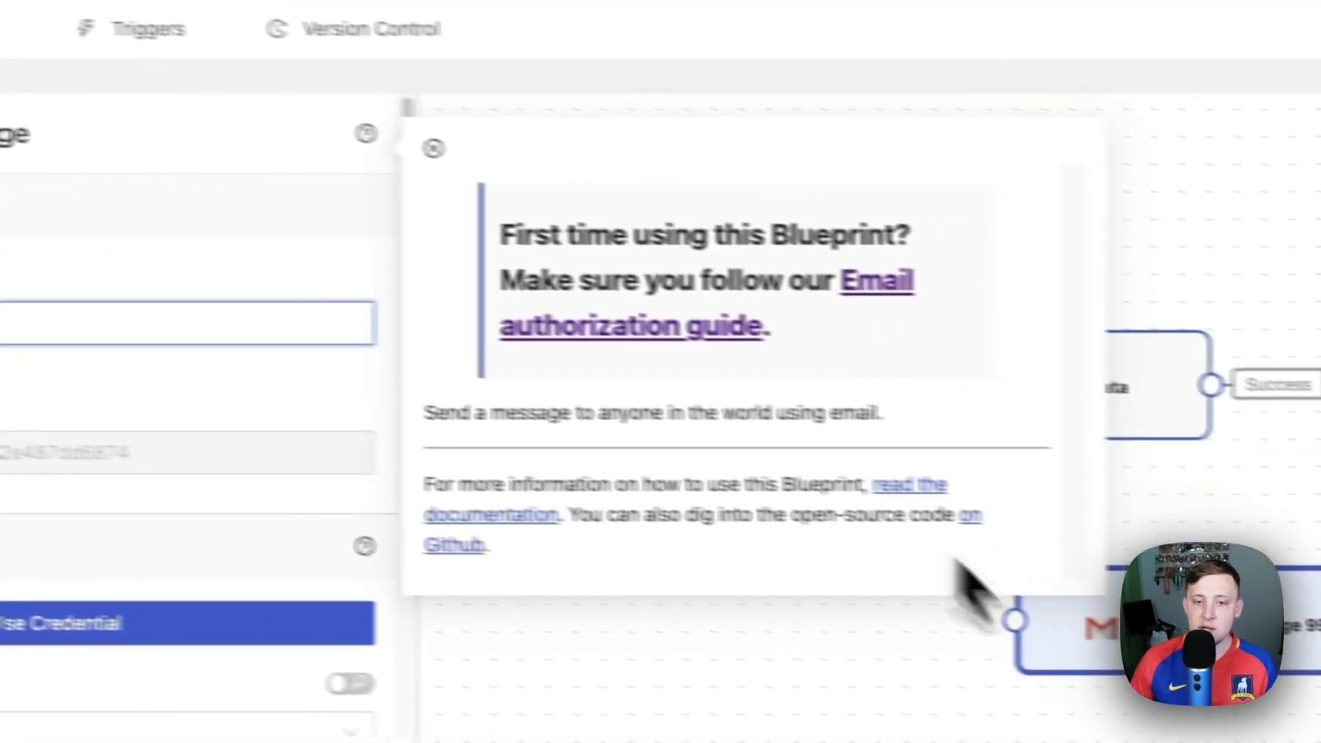
left_click(433, 148)
Place the email vessel after Daily Stretch Alert, connect the two, and set the connection's condition to Errored
left_click_drag(1270, 616, 1275, 302)
left_click_drag(887, 289, 1011, 305)
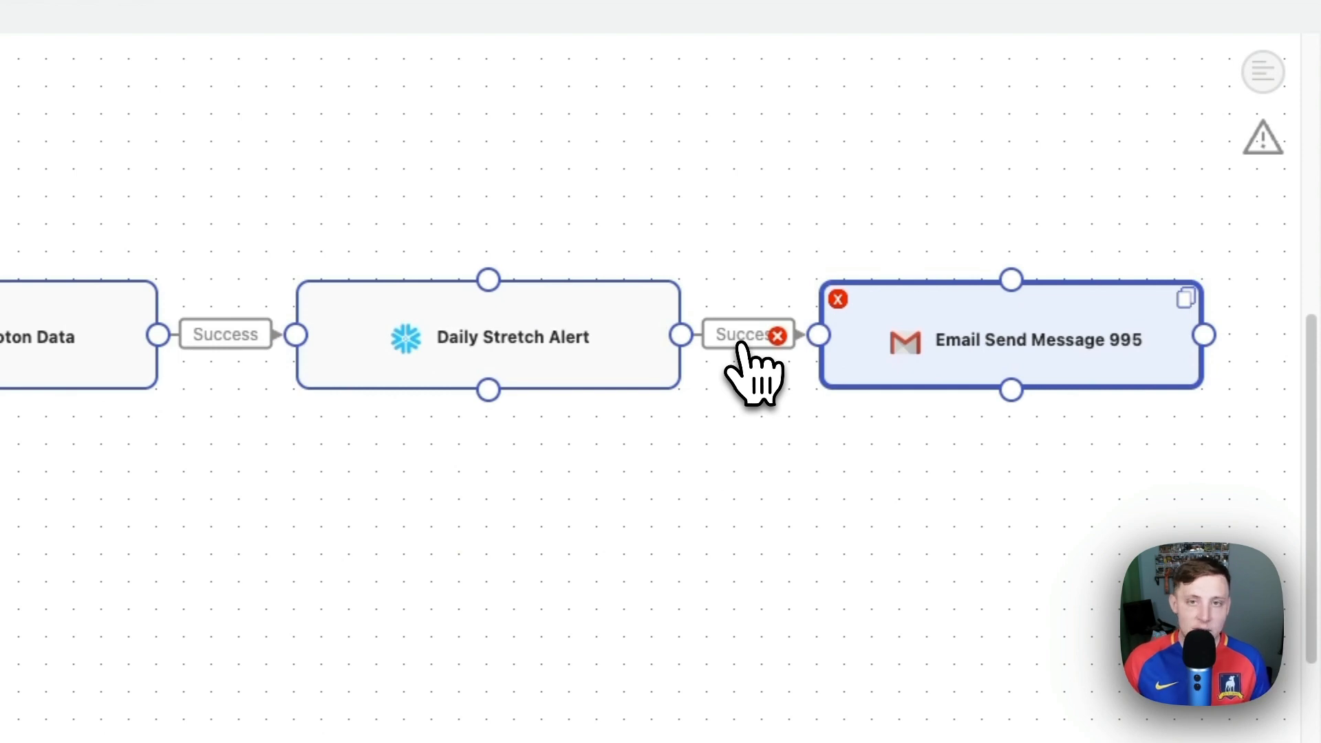
left_click(741, 344)
left_click(791, 428)
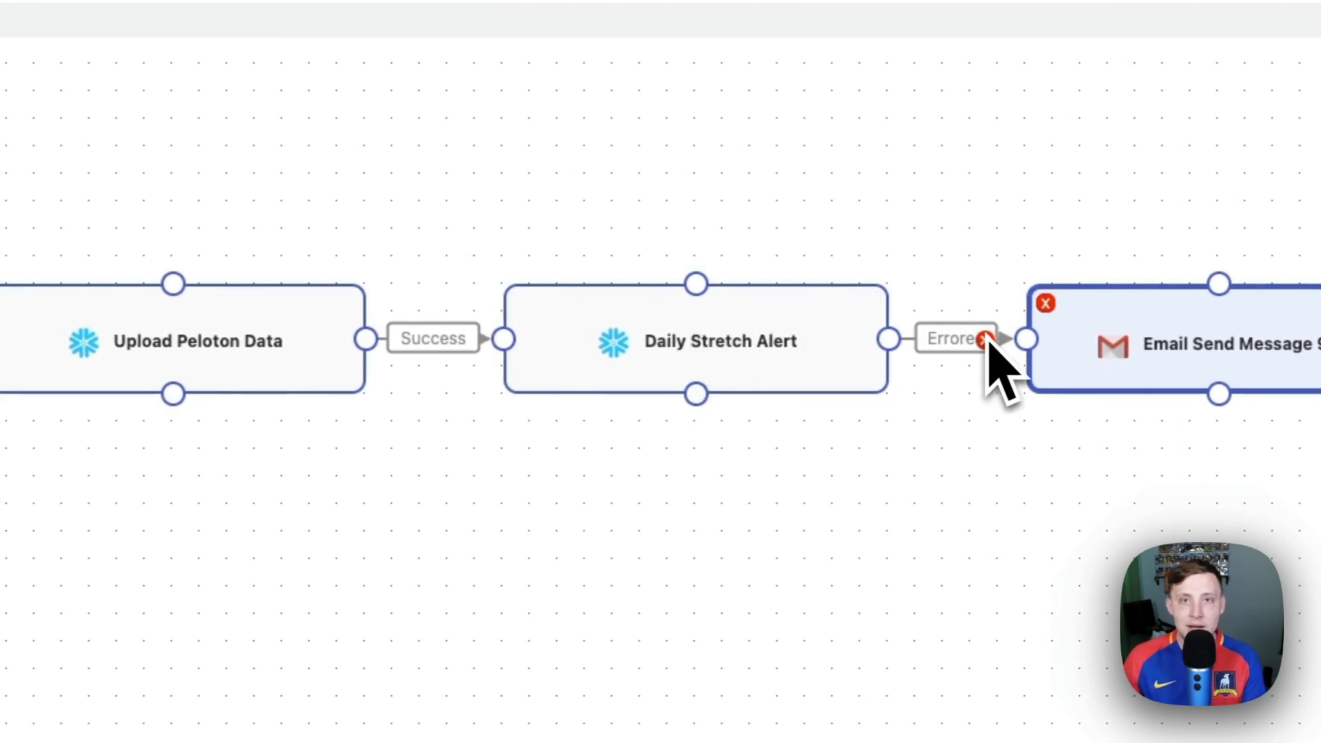
Name the email vessel Stretch Alert Email and apply the Demo Email Creds credential to its inputs
triple_click(283, 298)
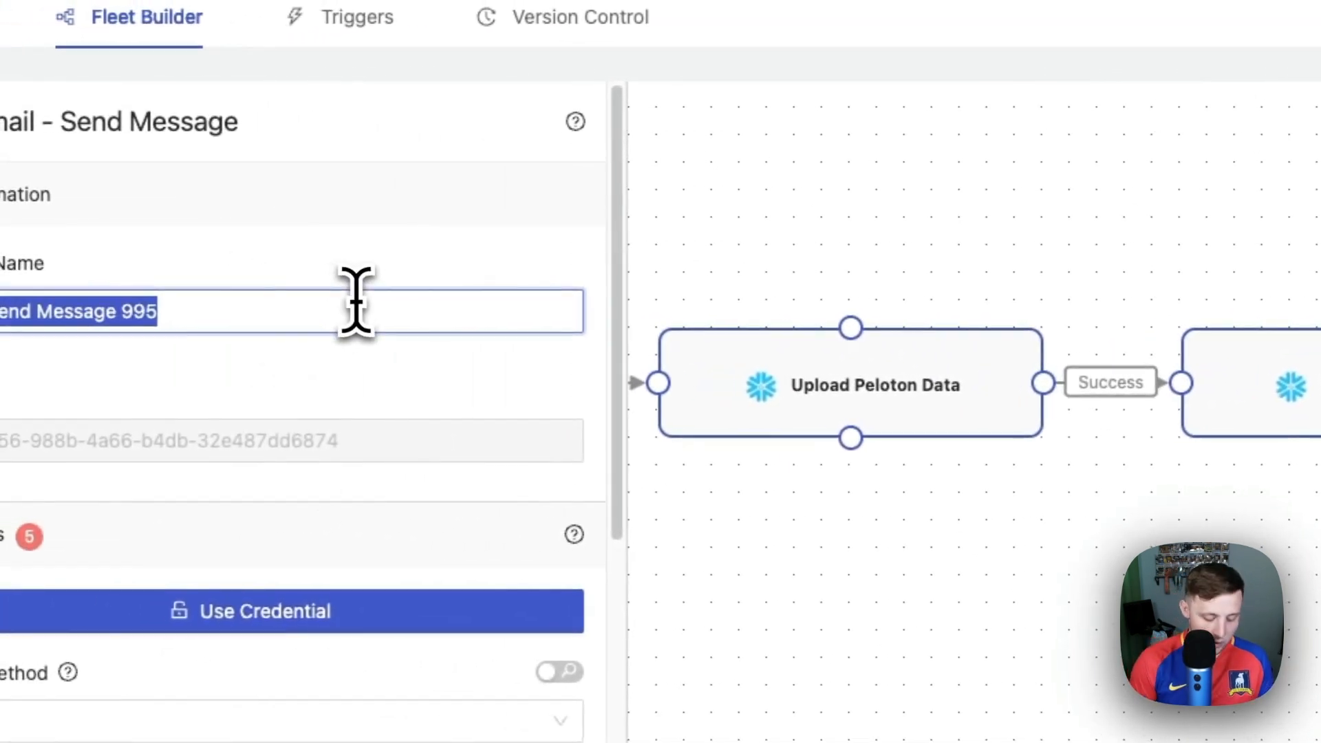
key("BackSpace")
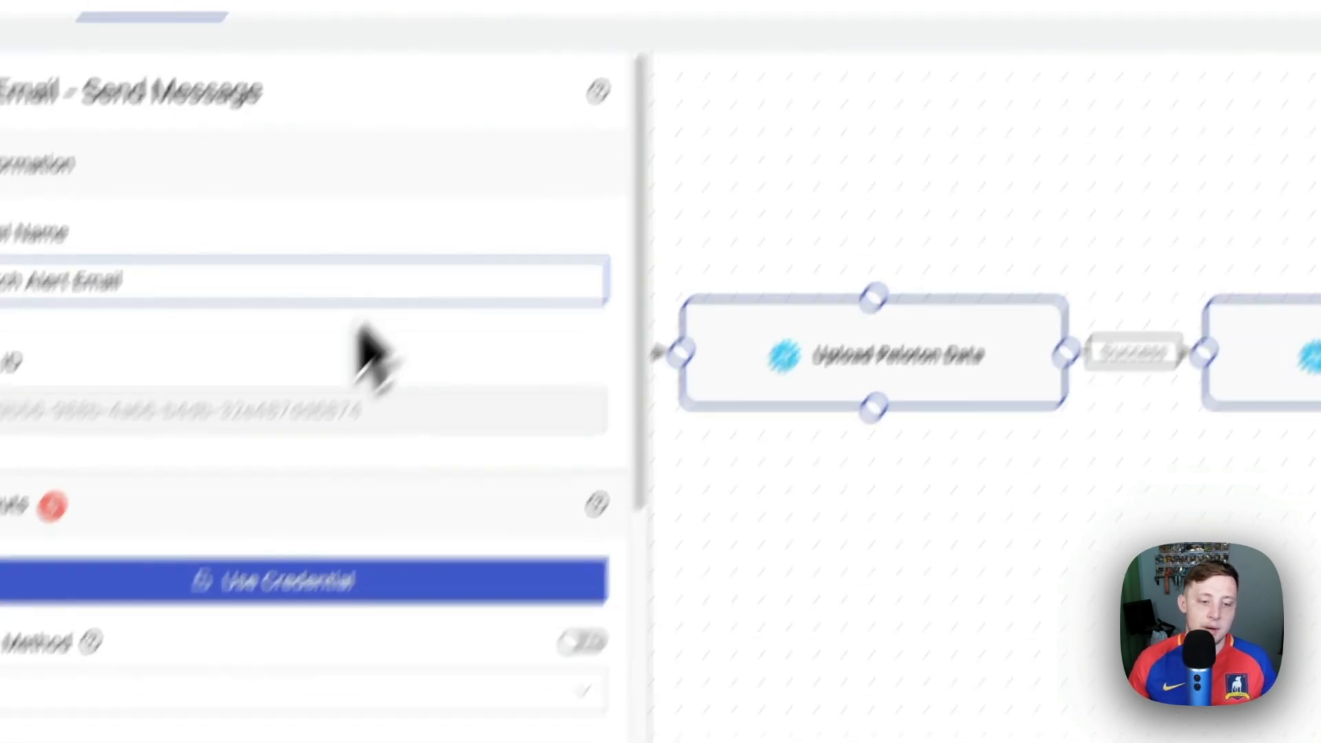
left_click(255, 612)
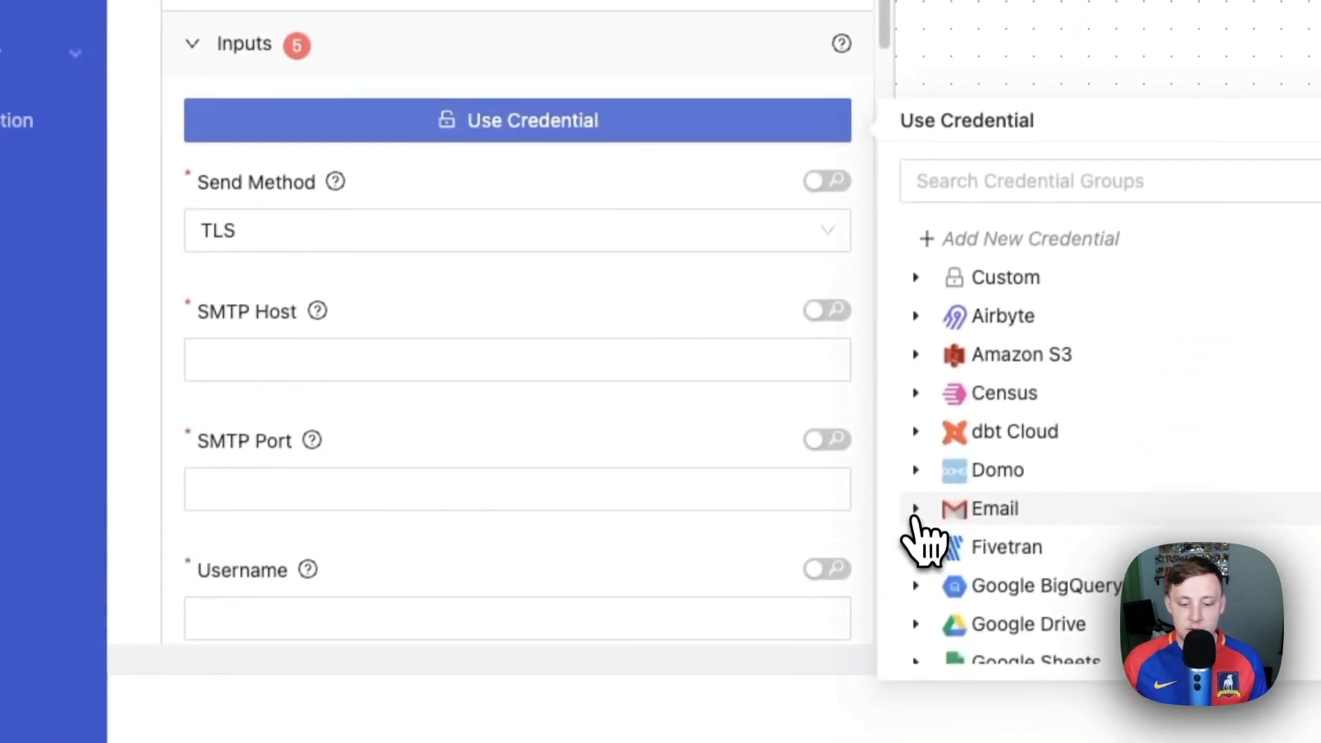
left_click(899, 563)
left_click(915, 600)
Fill in the email vessel's sender address with the test e-mail and its To field with the recipient's e-mail
scroll(630, 512, "down", 5)
scroll(413, 434, "down", 2)
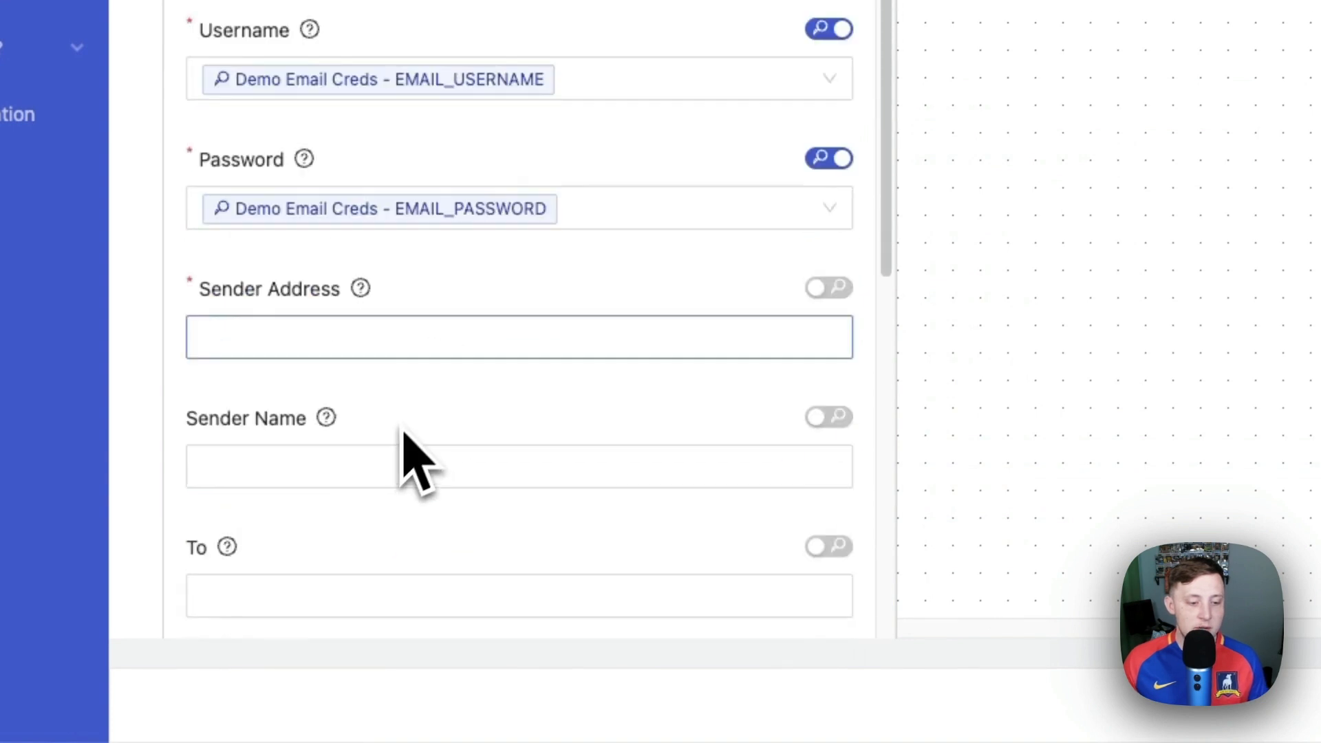
scroll(358, 344, "down", 1)
left_click(335, 282)
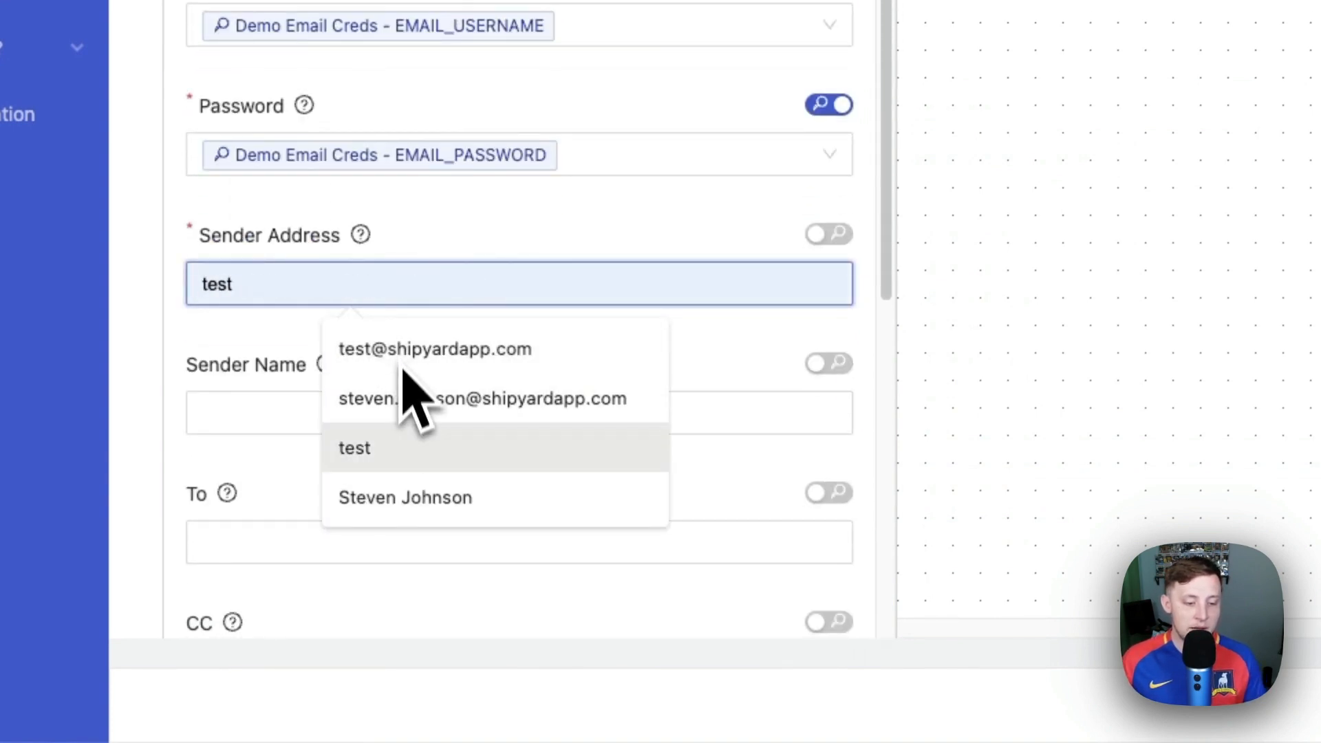
left_click(438, 355)
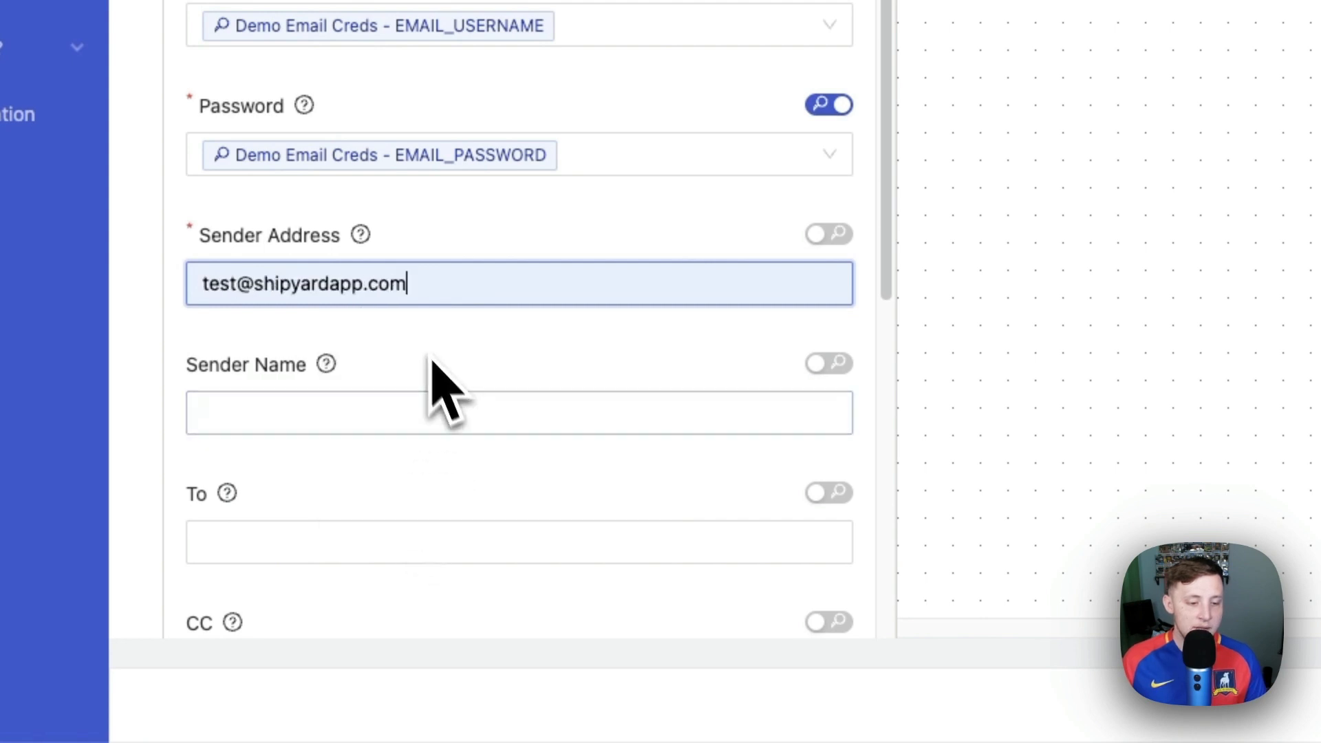
mouse_move(367, 249)
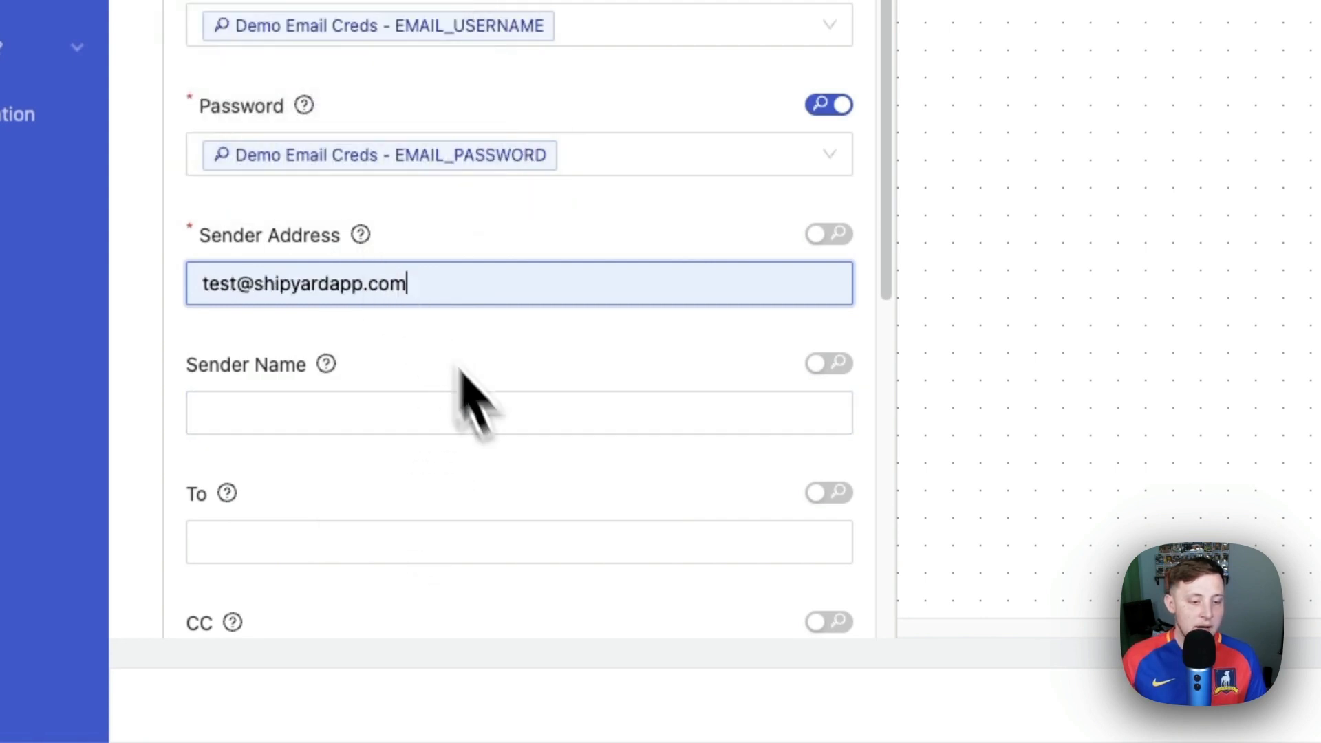
left_click(310, 543)
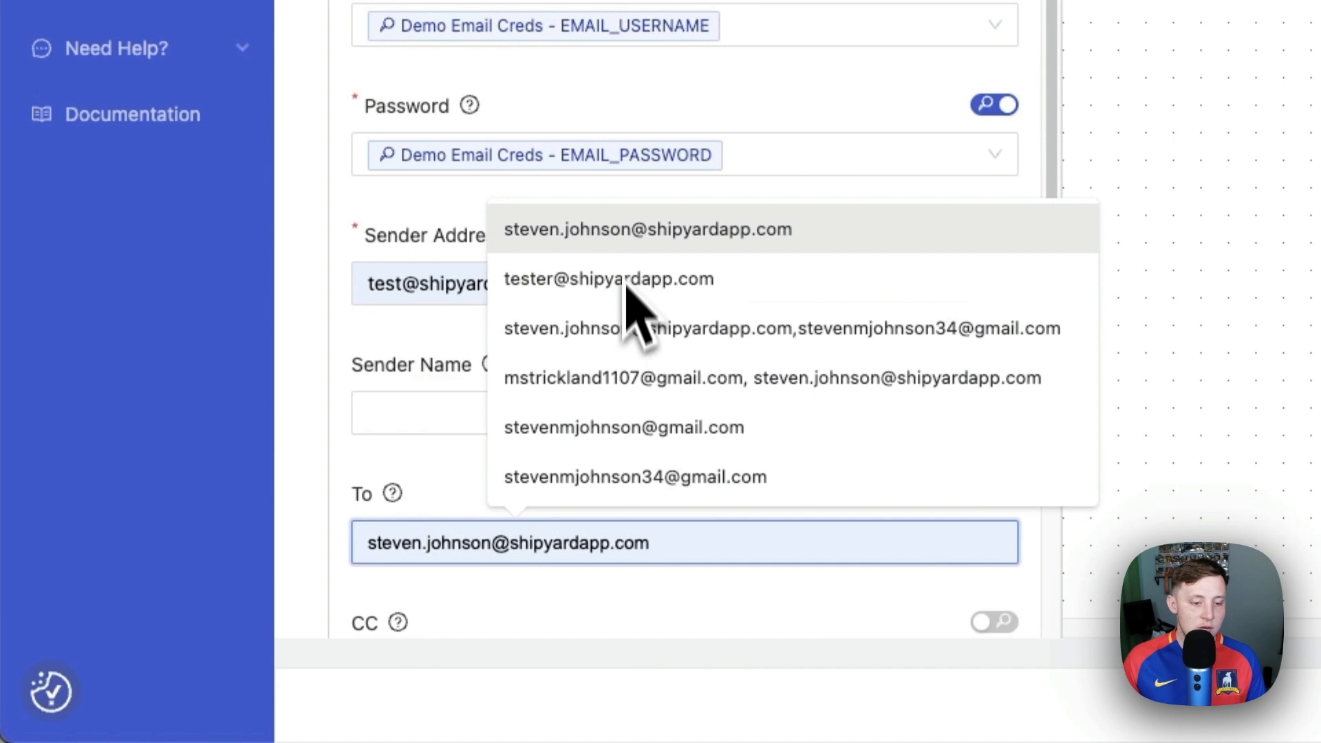
left_click(622, 245)
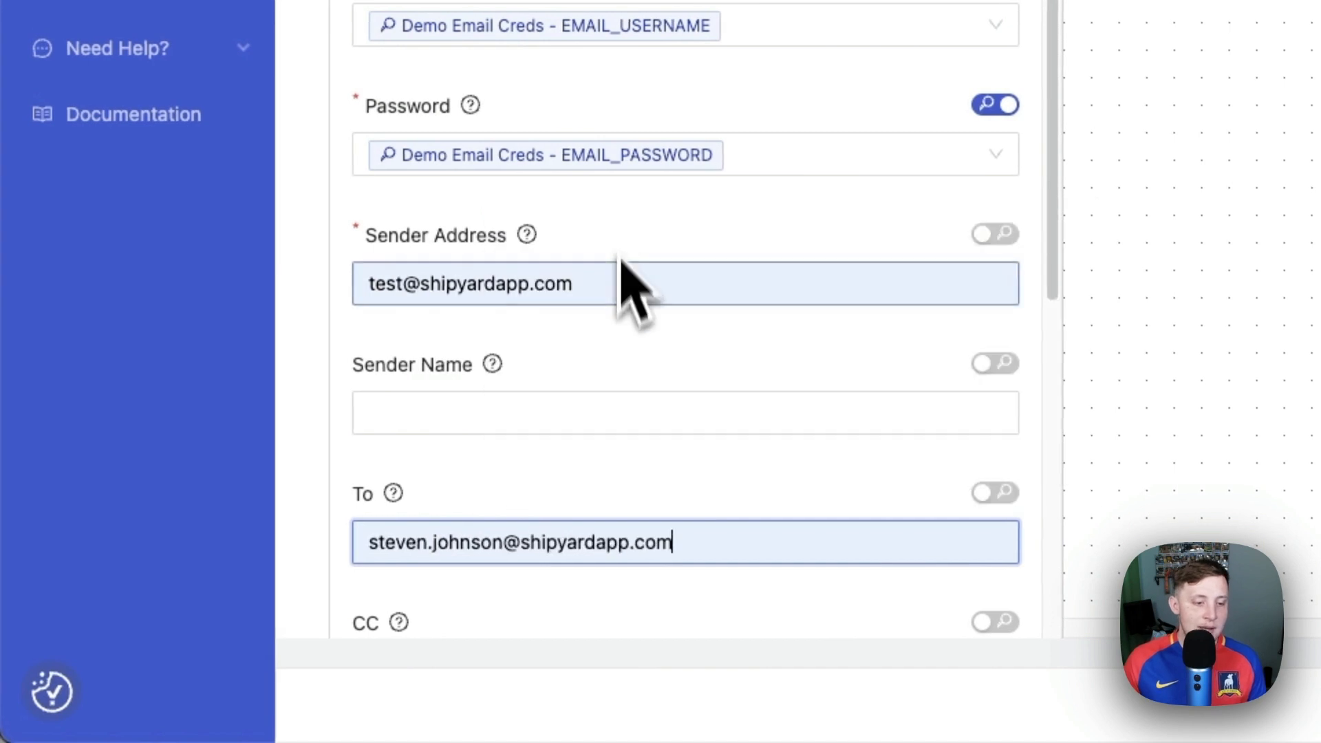
Set the email's subject to Stretch Alert and write a message greeting the recipient by name, with "Go stretch!" on the second line
scroll(619, 373, "down", 5)
left_click(536, 342)
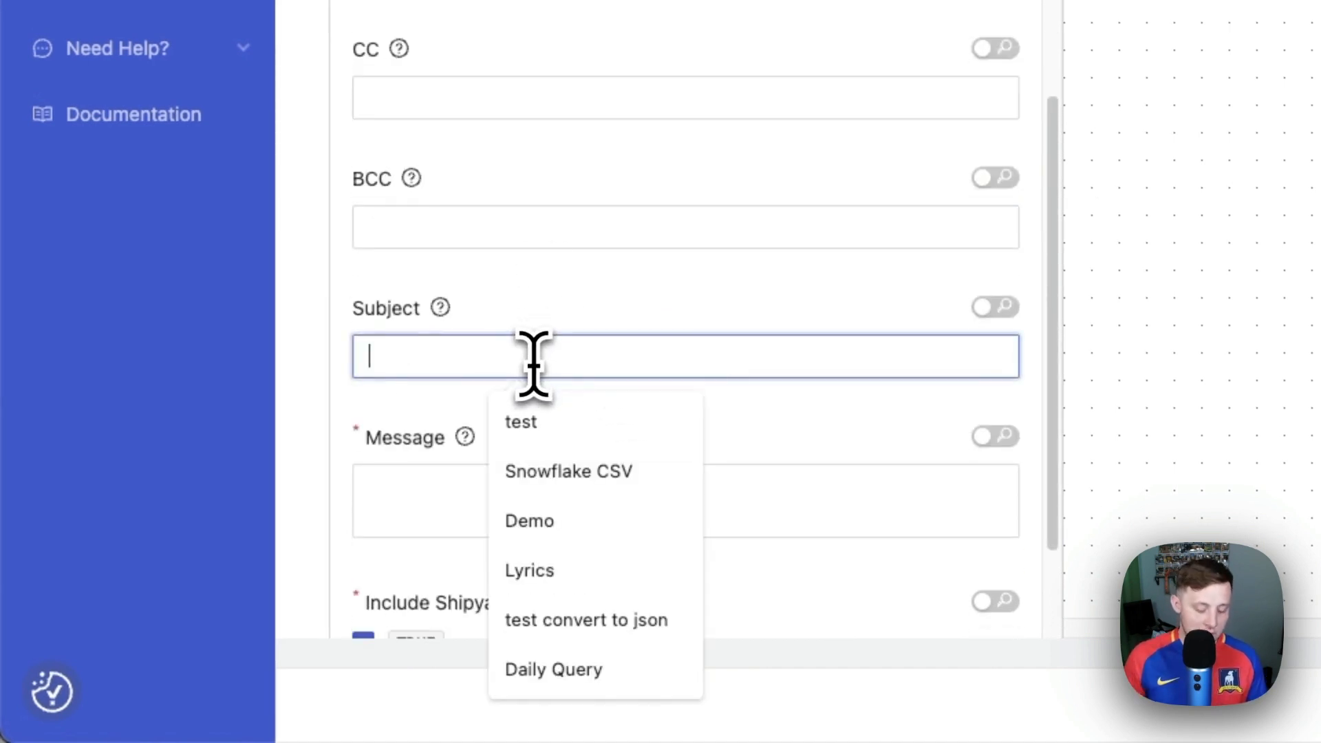
type("Stretch Alert")
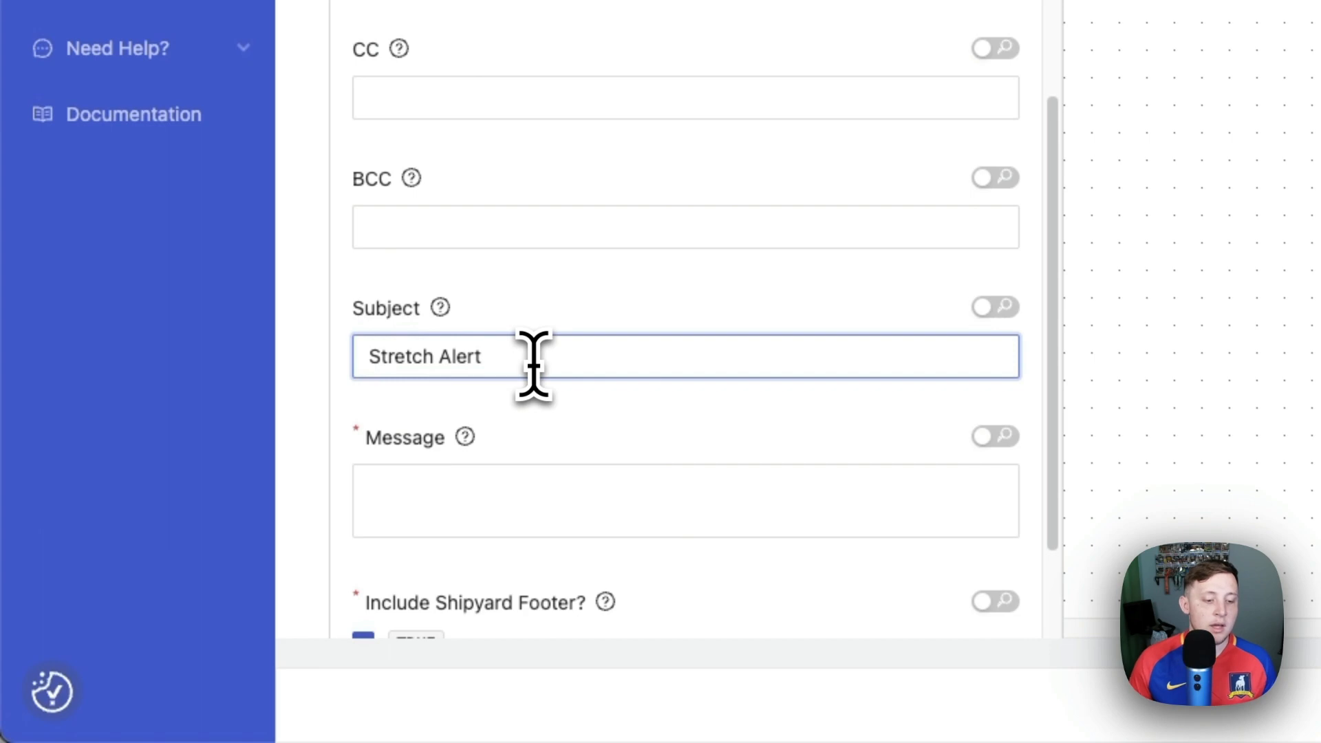
left_click(583, 507)
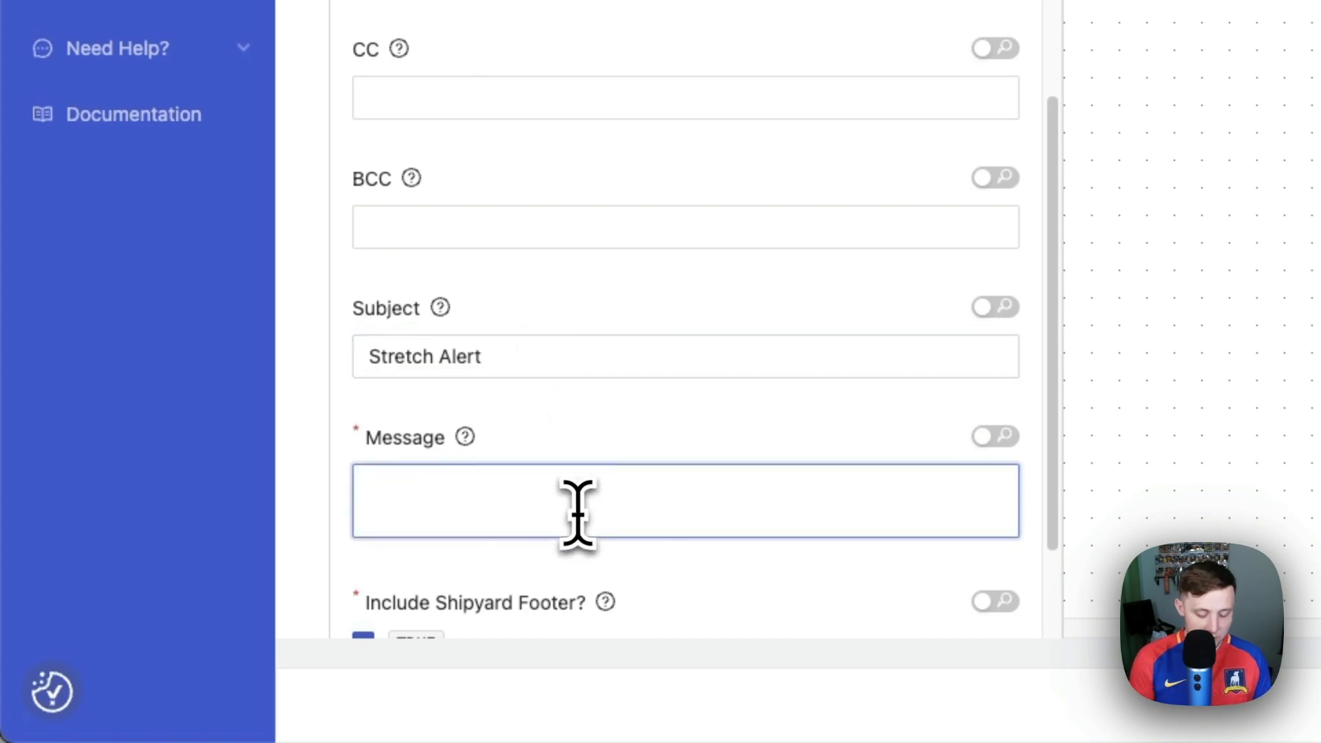
type("Hey Steven!")
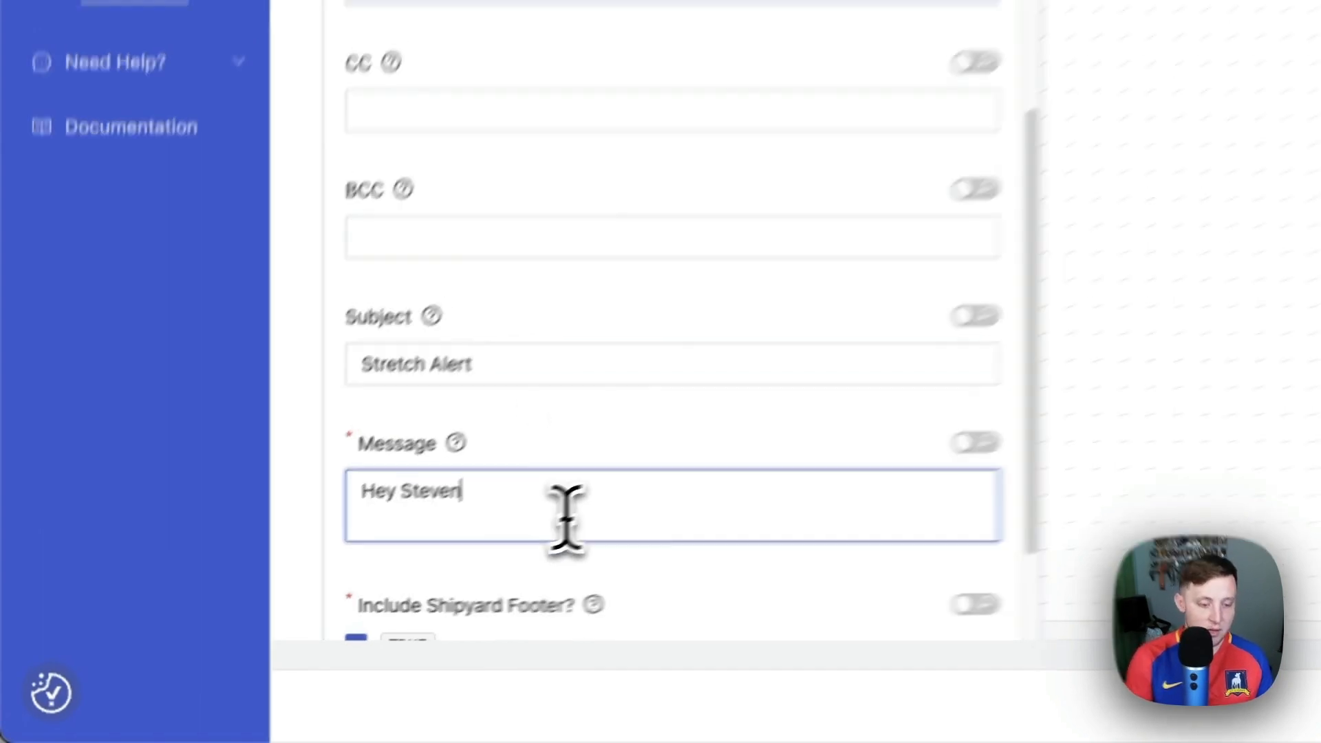
key("Return")
type("Go stretch!")
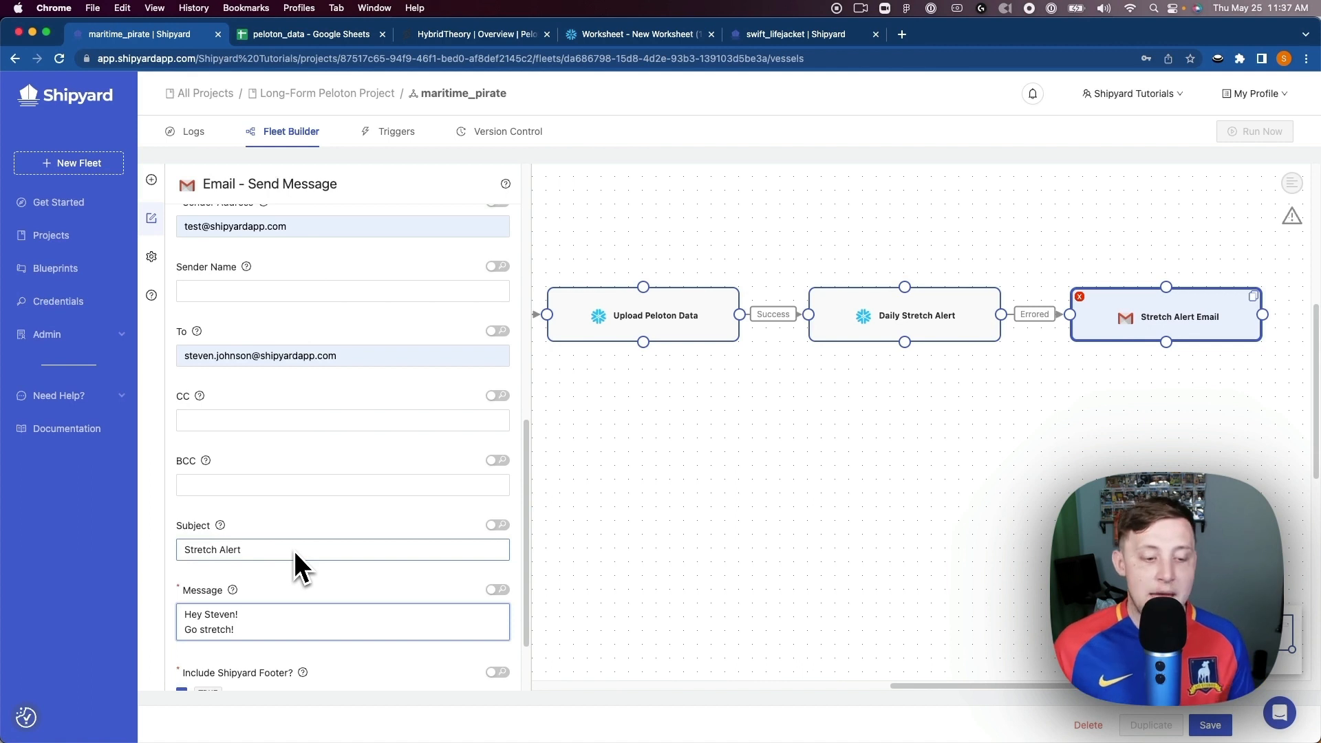
Check the Stretch Alert Email inputs and the vessel sequence, save the fleet, and close the blueprint's help note
scroll(295, 551, "down", 3)
scroll(295, 550, "up", 5)
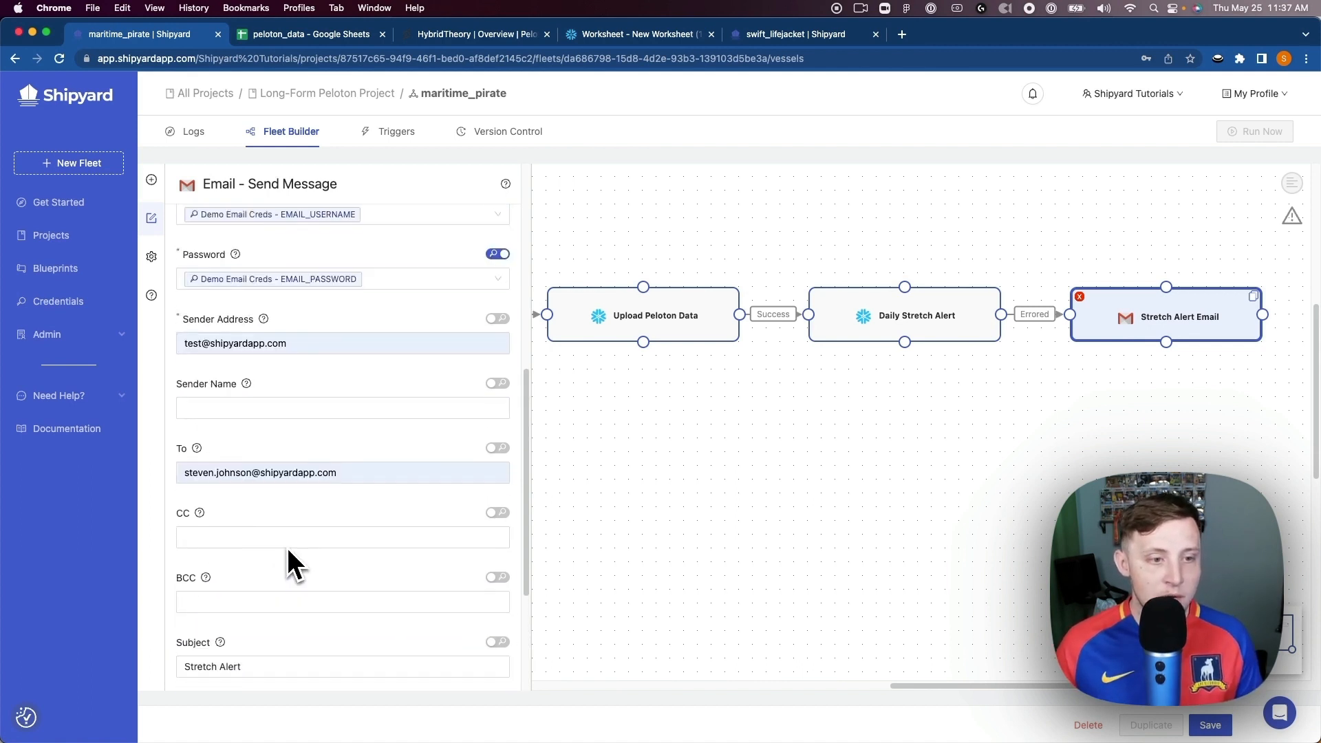
scroll(286, 543, "up", 5)
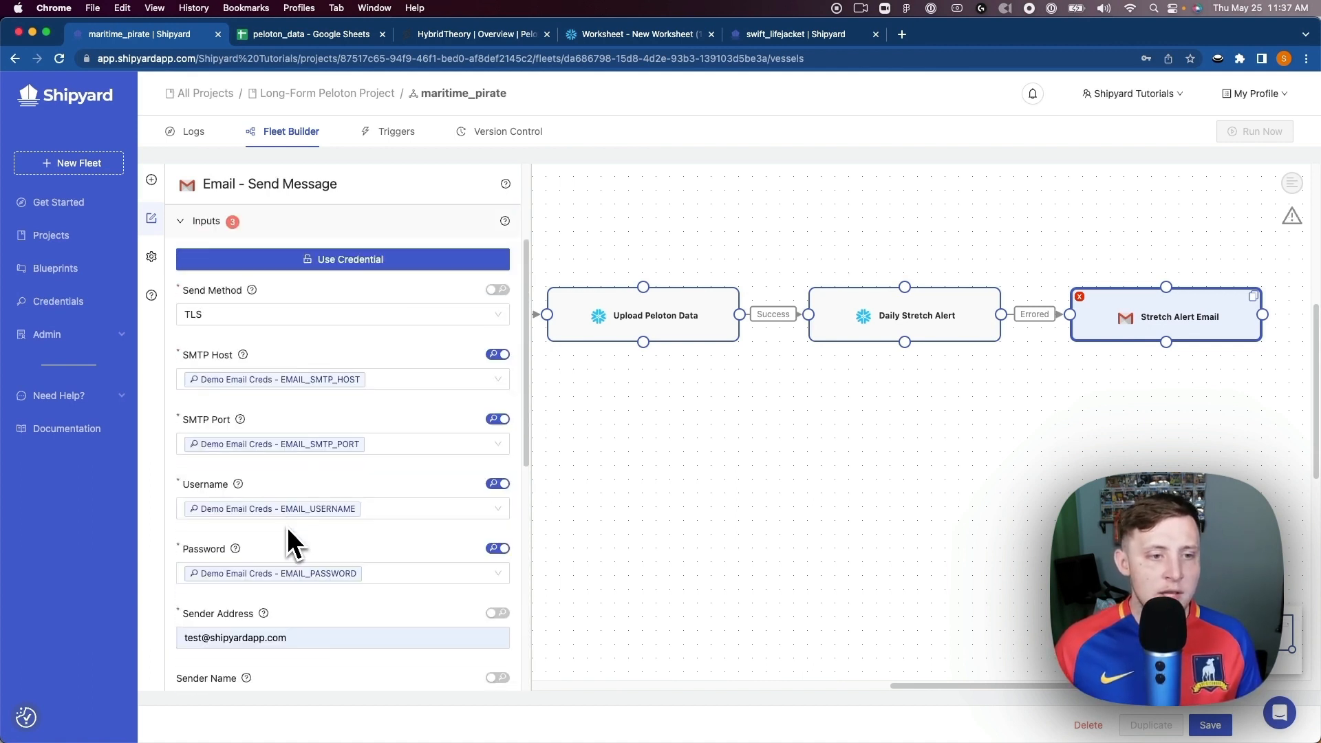
scroll(282, 532, "up", 2)
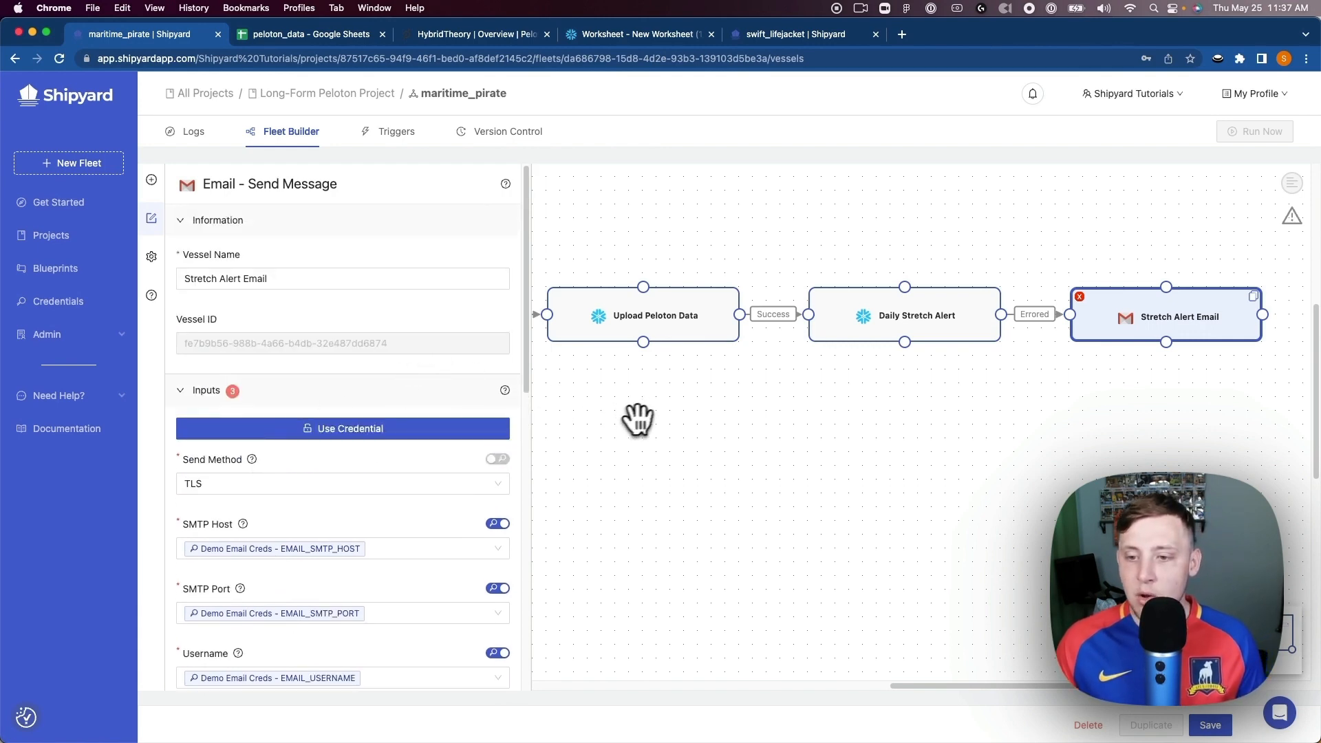
left_click_drag(639, 418, 1248, 401)
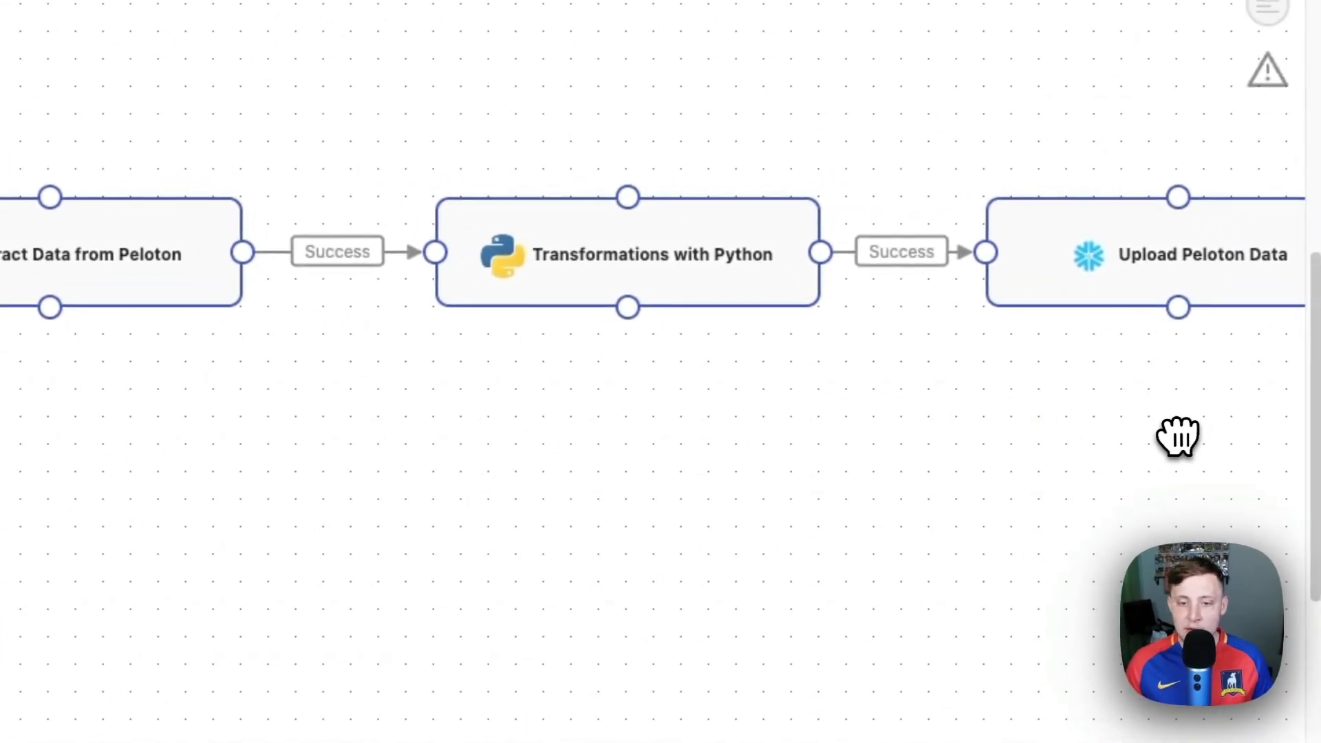
left_click_drag(1177, 437, 1135, 436)
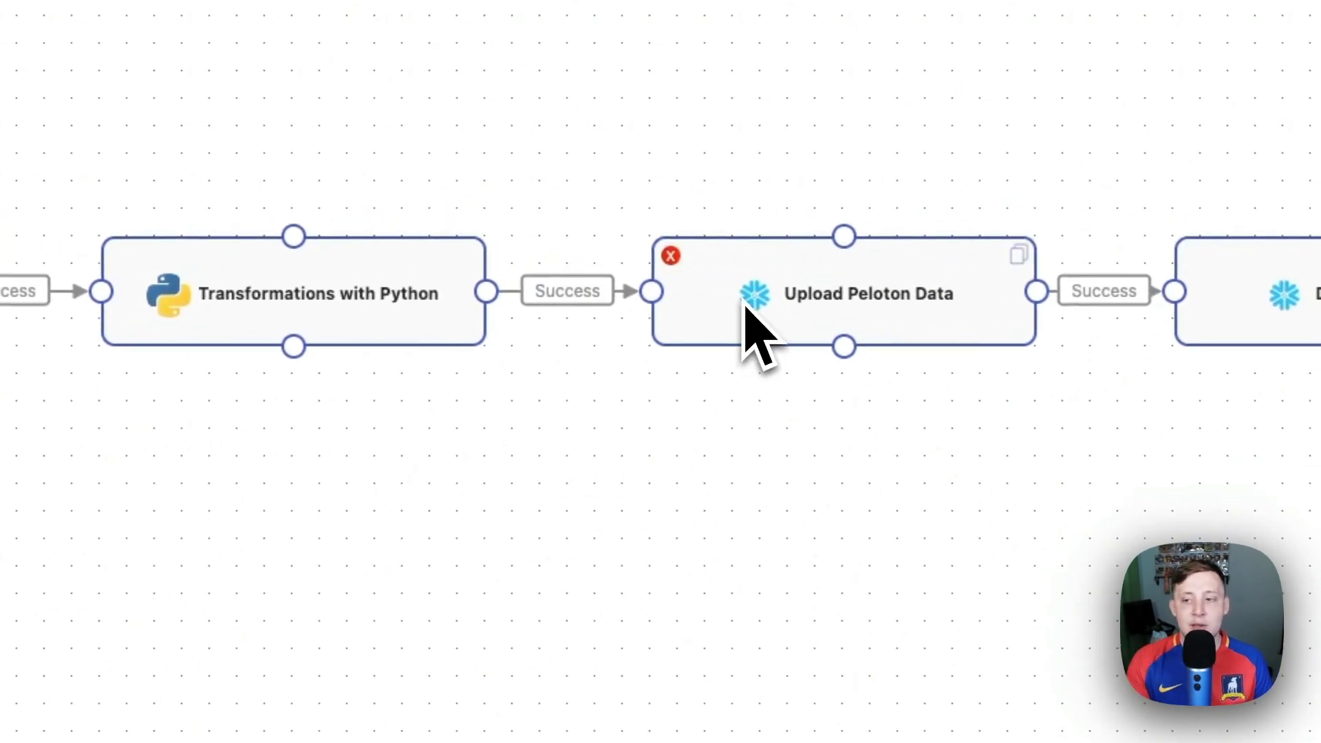
left_click_drag(894, 459, 368, 486)
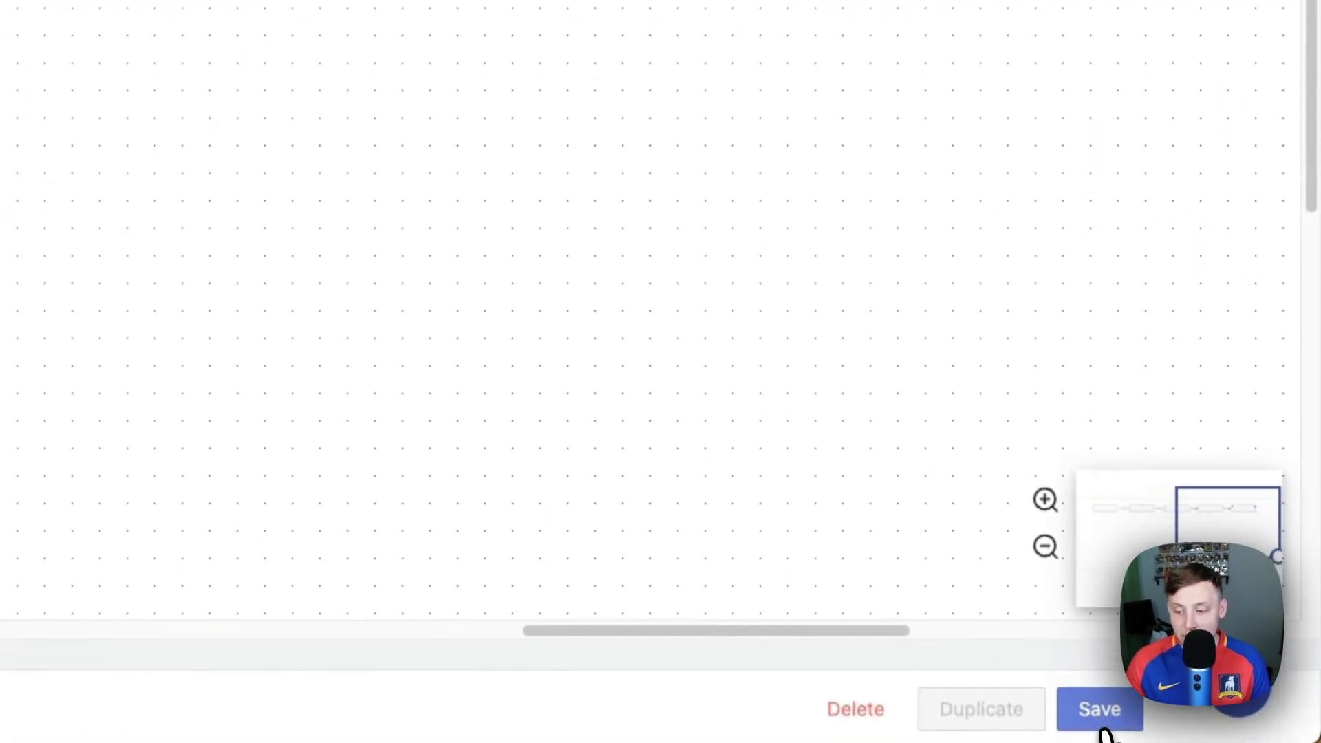
left_click(1100, 726)
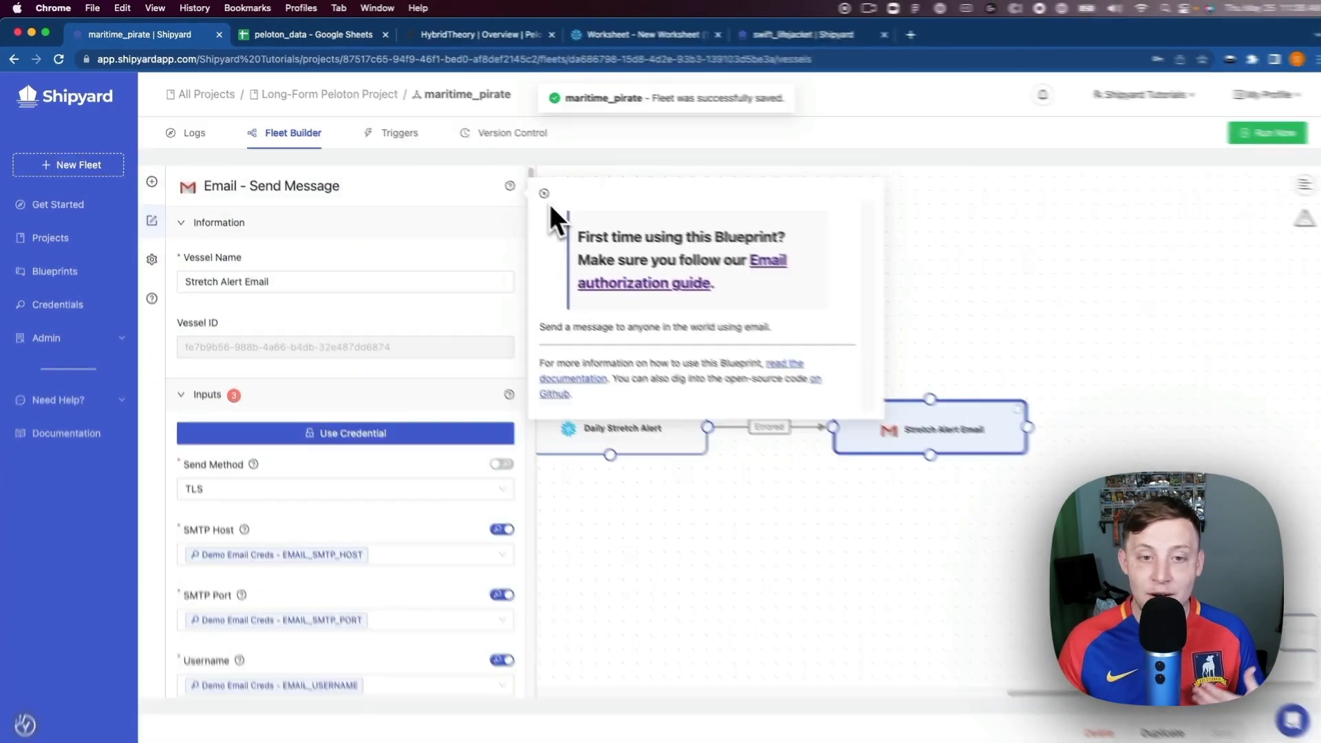
left_click(544, 194)
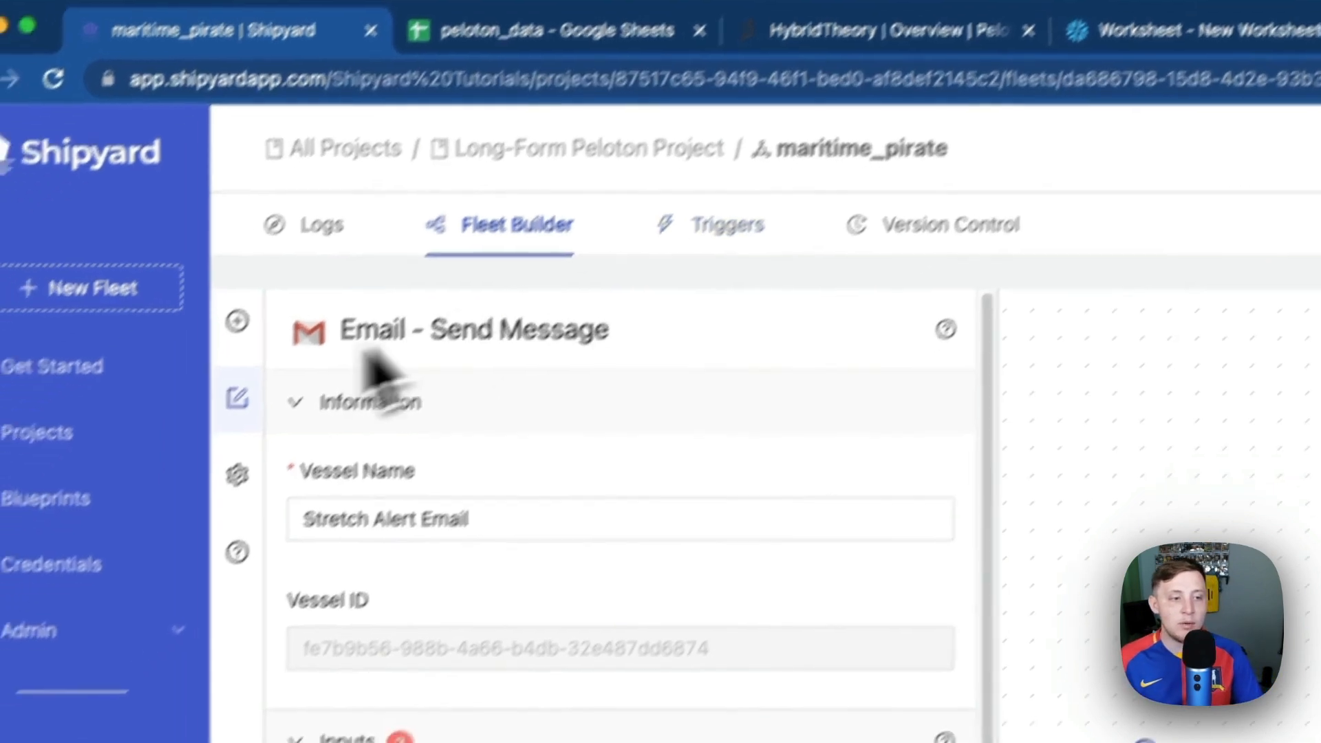
Rename the fleet to Peloton Stretch Alert in the fleet settings and save it
left_click(194, 514)
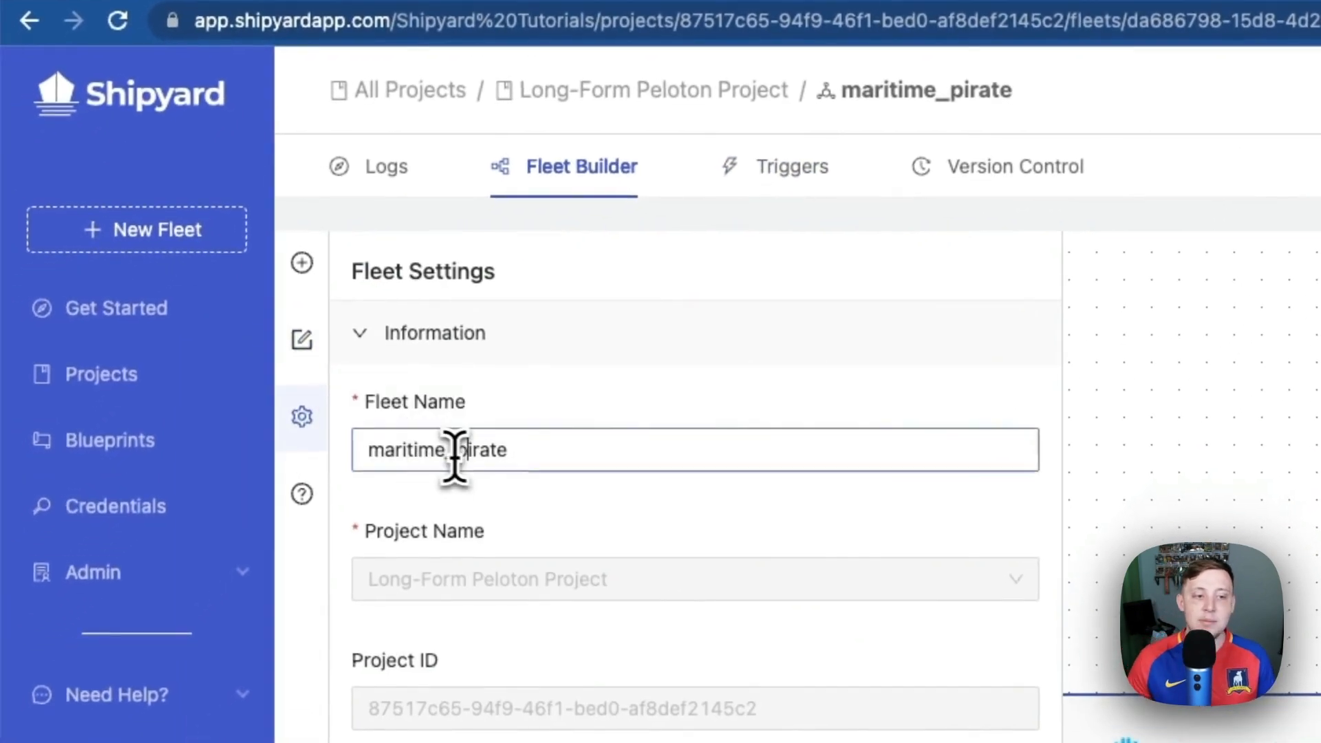
double_click(357, 551)
type("Pelot")
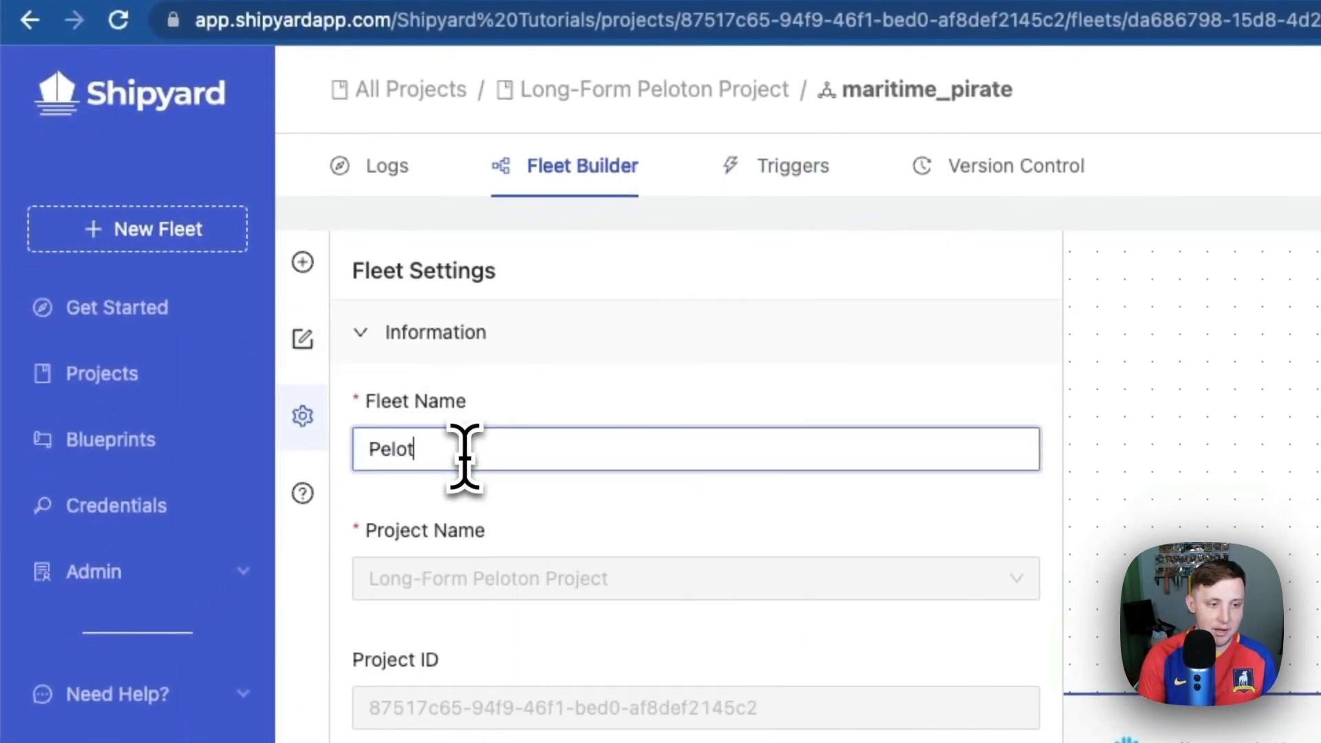
type("on Stretch Alert")
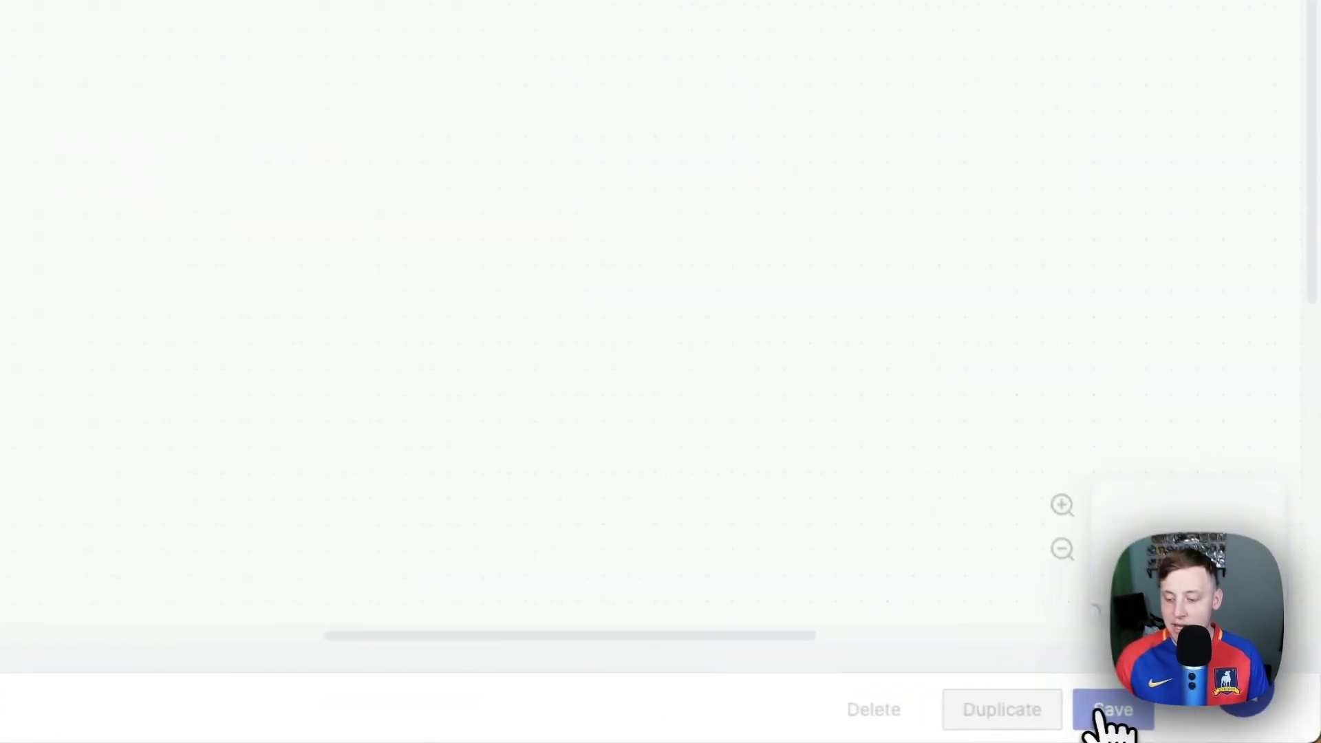
left_click(1210, 725)
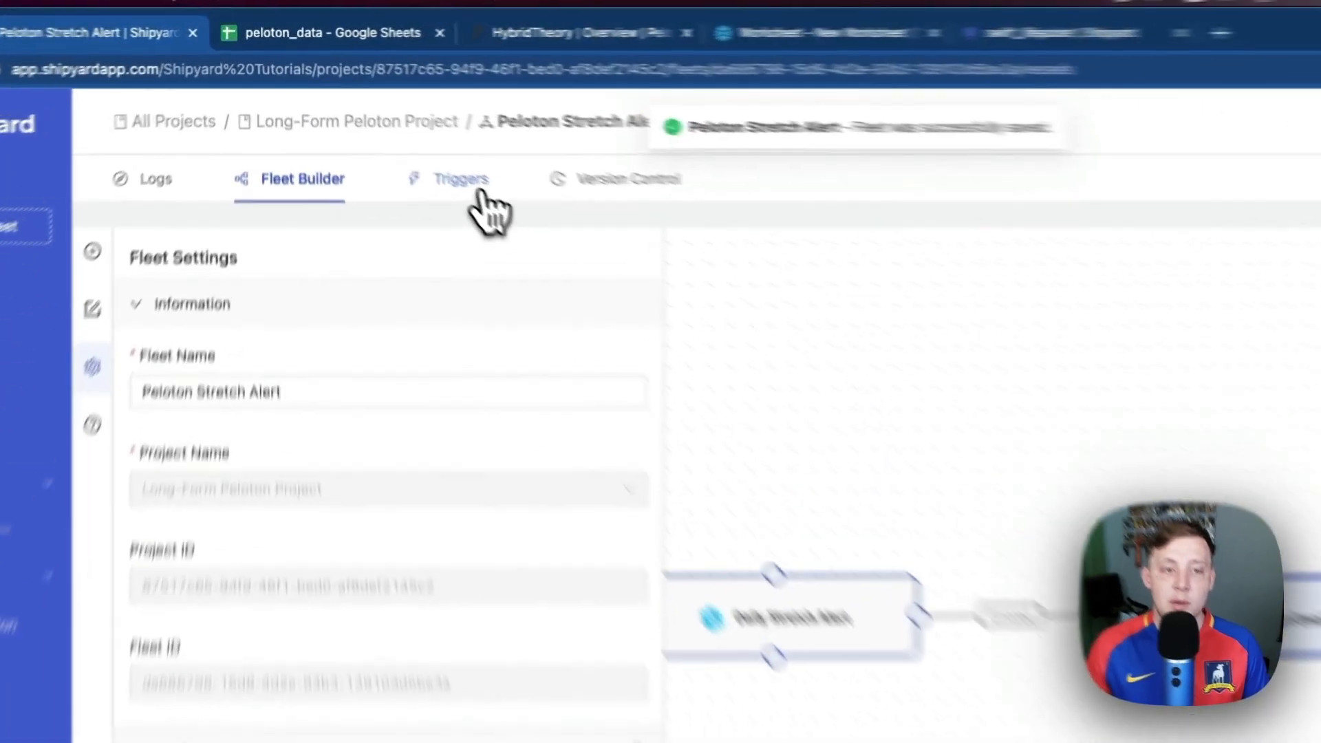
Add a schedule trigger to the Peloton Stretch Alert fleet with its frequency set to Daily
left_click(398, 132)
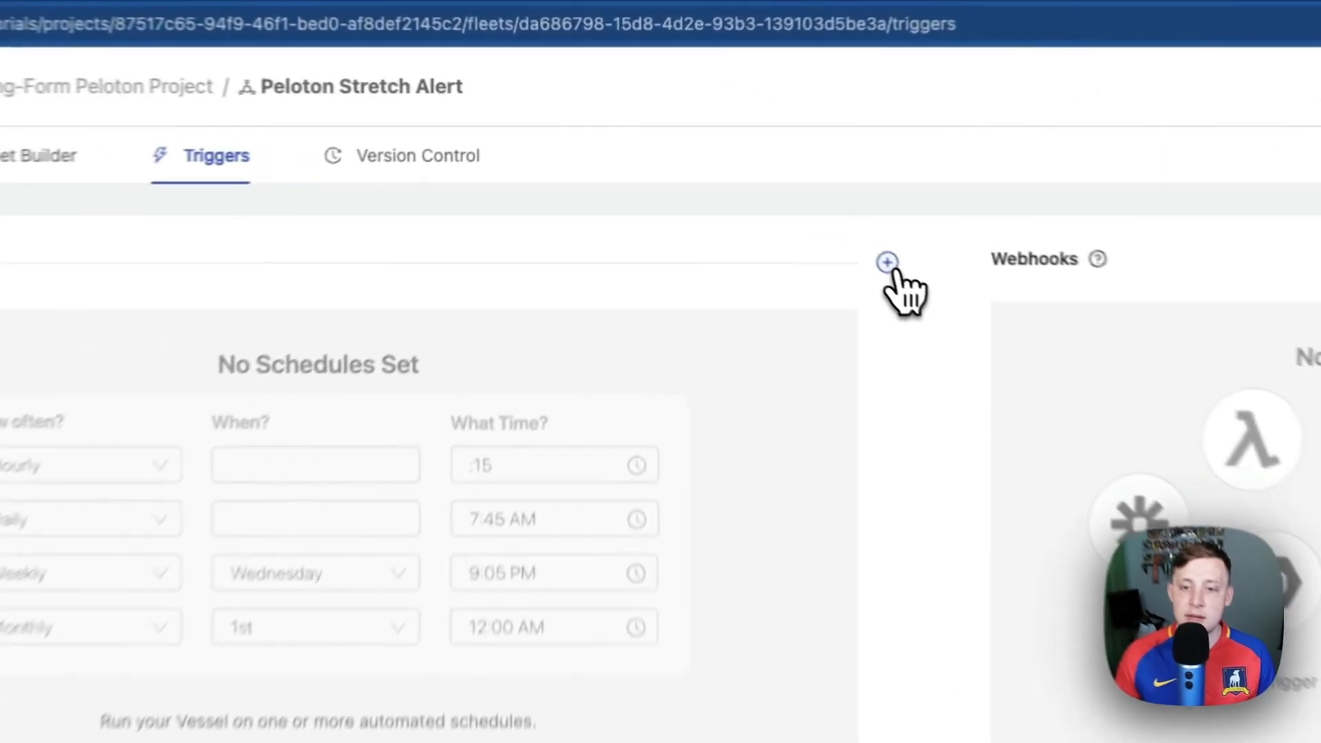
left_click(767, 190)
left_click(260, 256)
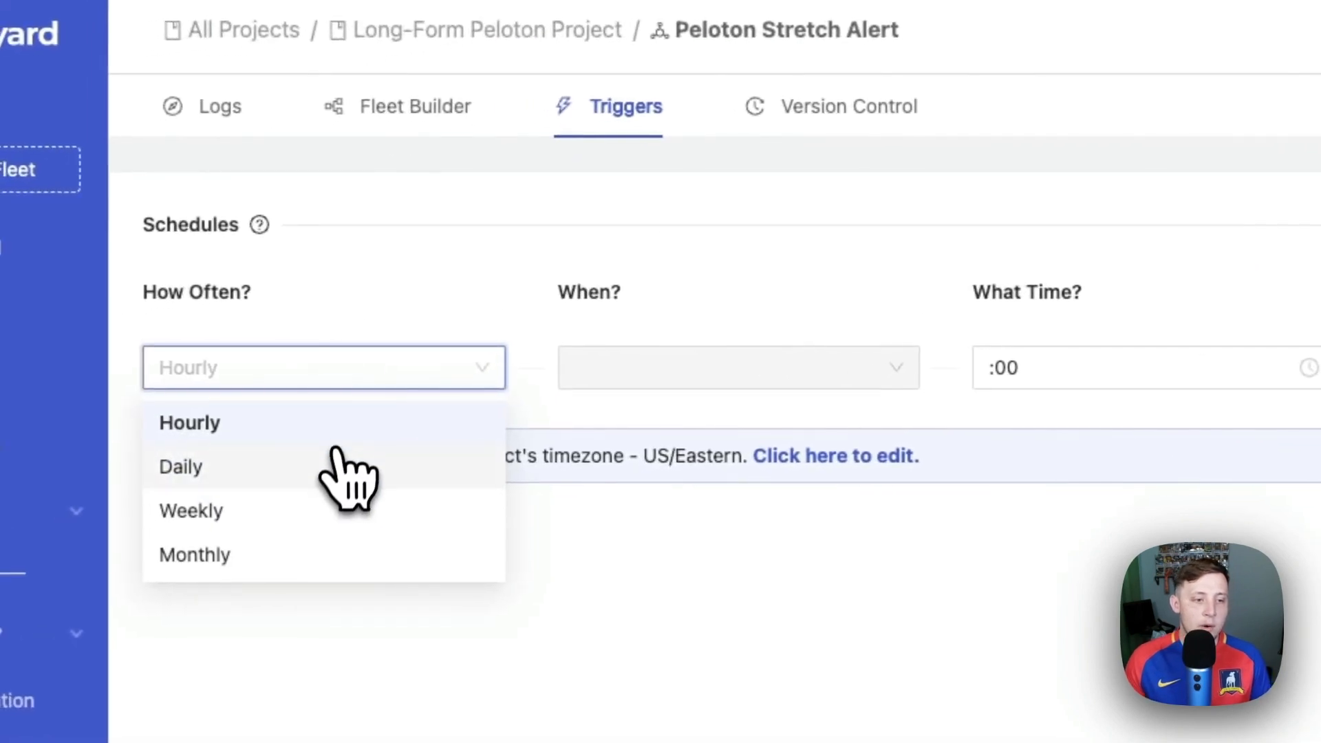
left_click(332, 468)
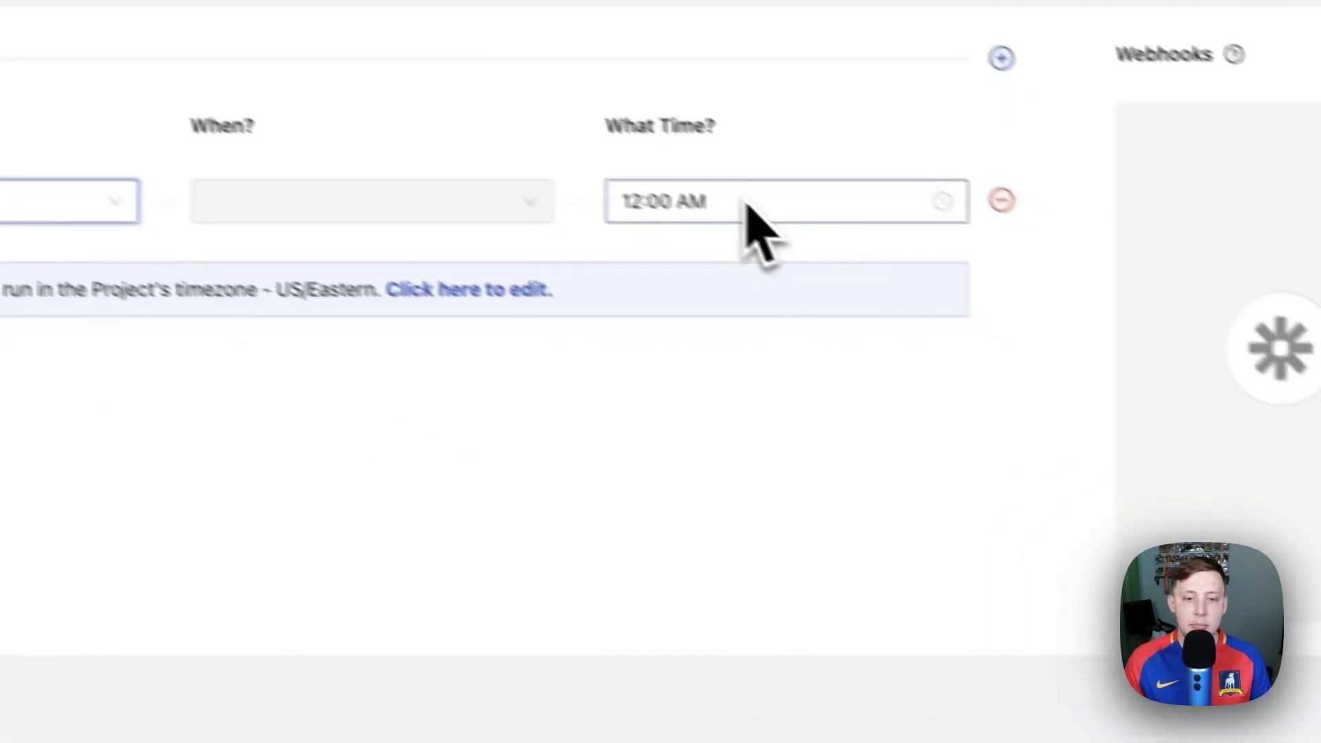
Set the daily schedule's time to 1:00 PM, save the trigger, and run the fleet on demand
left_click(570, 172)
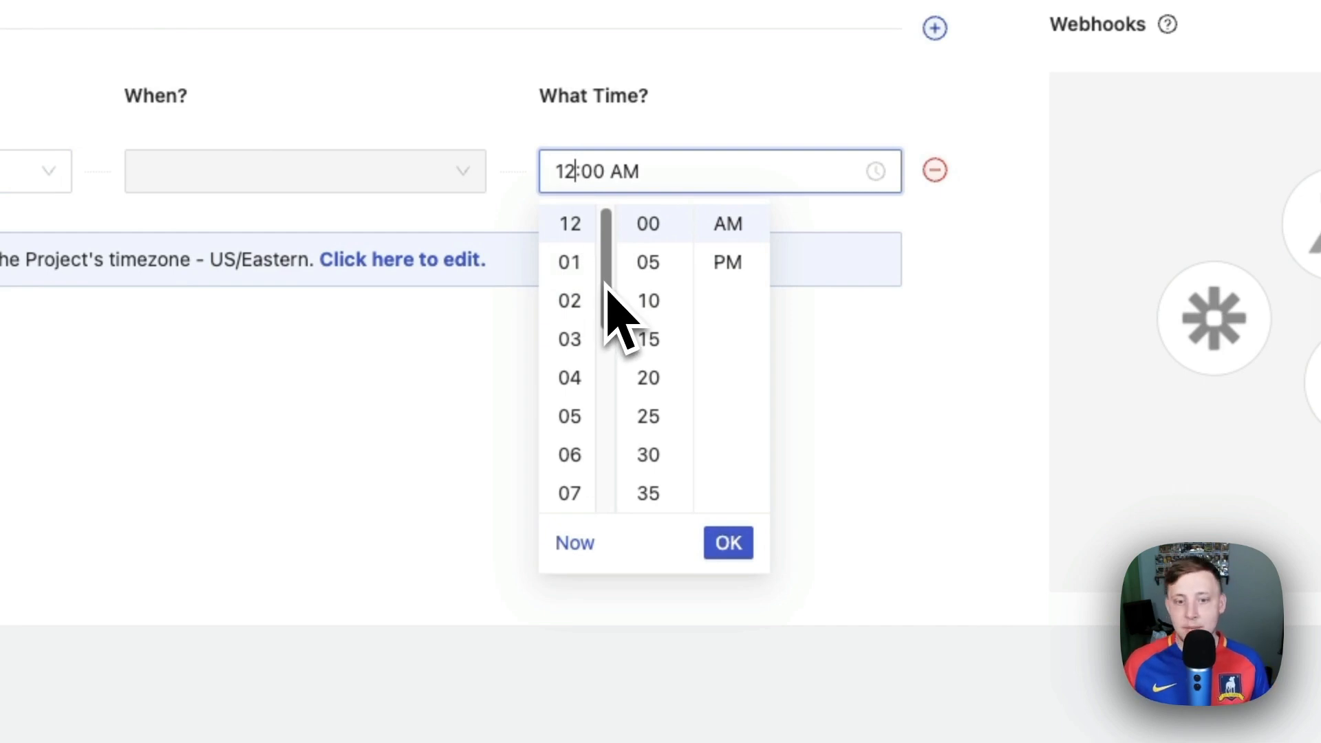
left_click(560, 267)
left_click(715, 260)
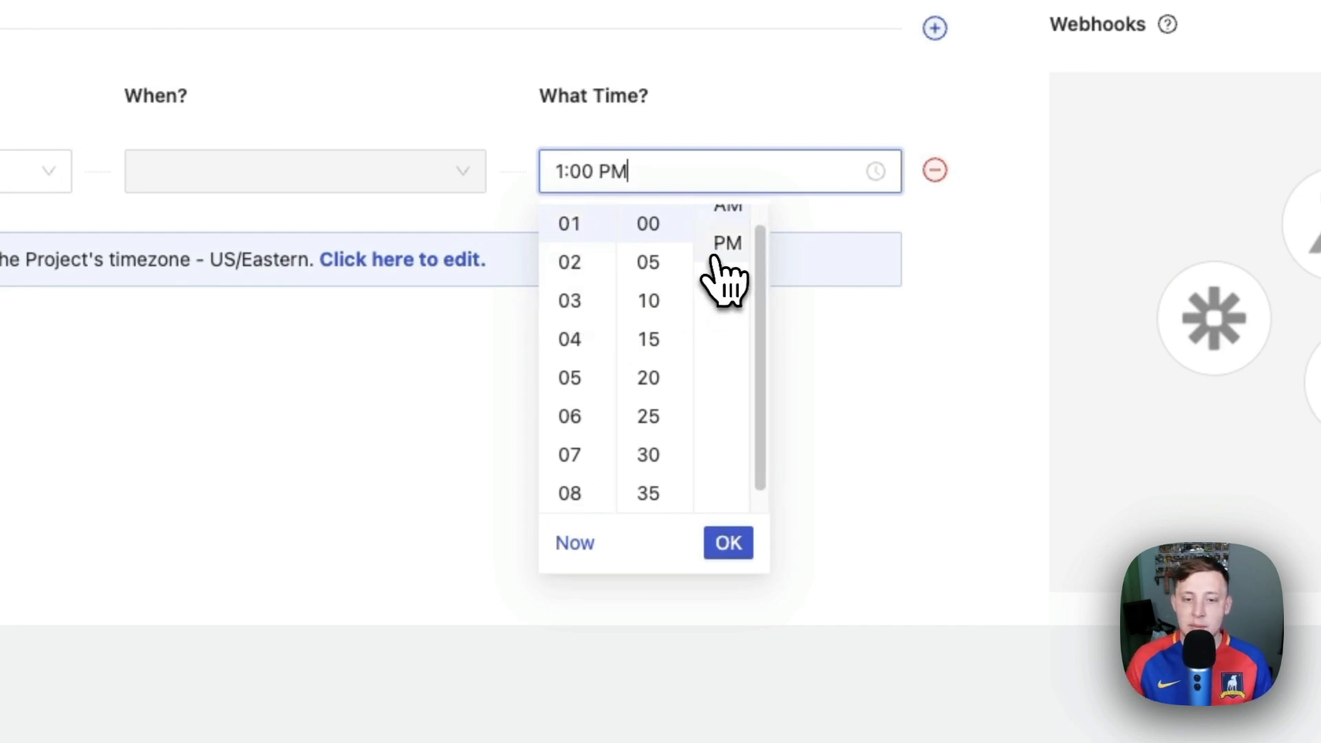
left_click(734, 552)
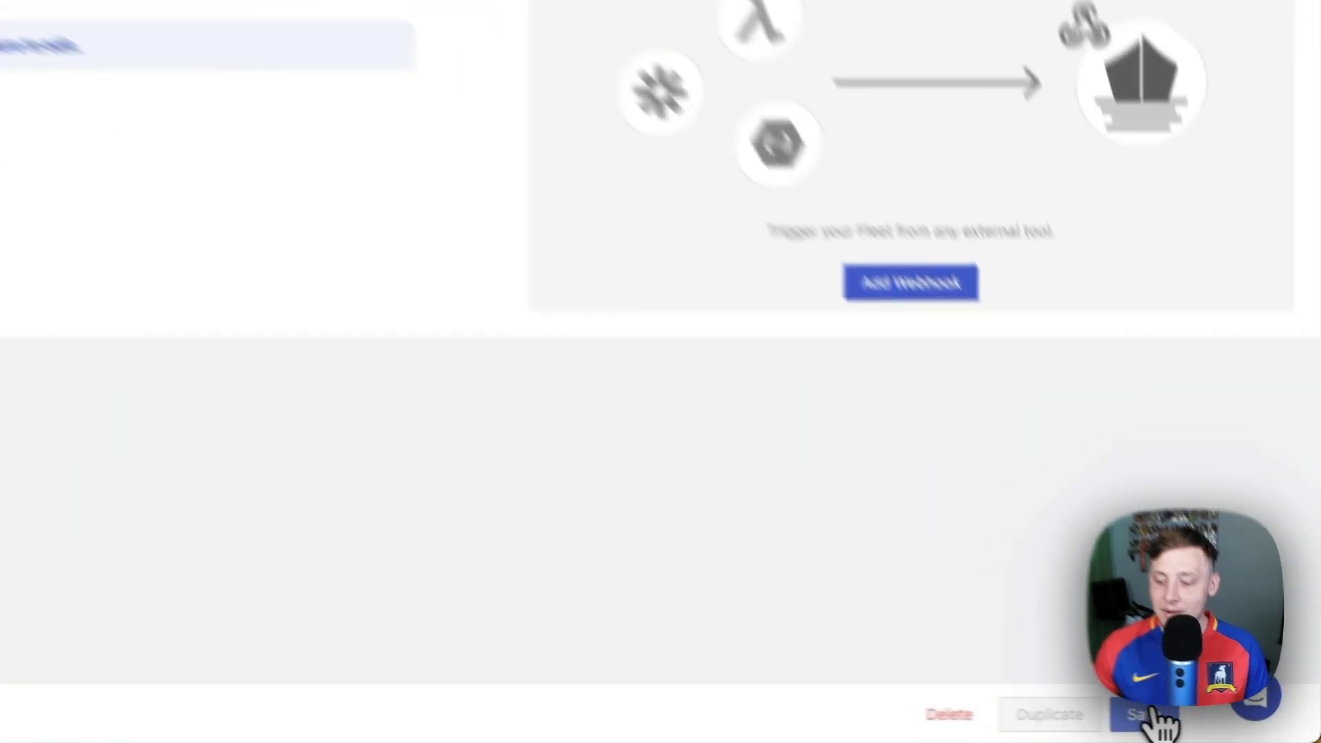
left_click(1210, 725)
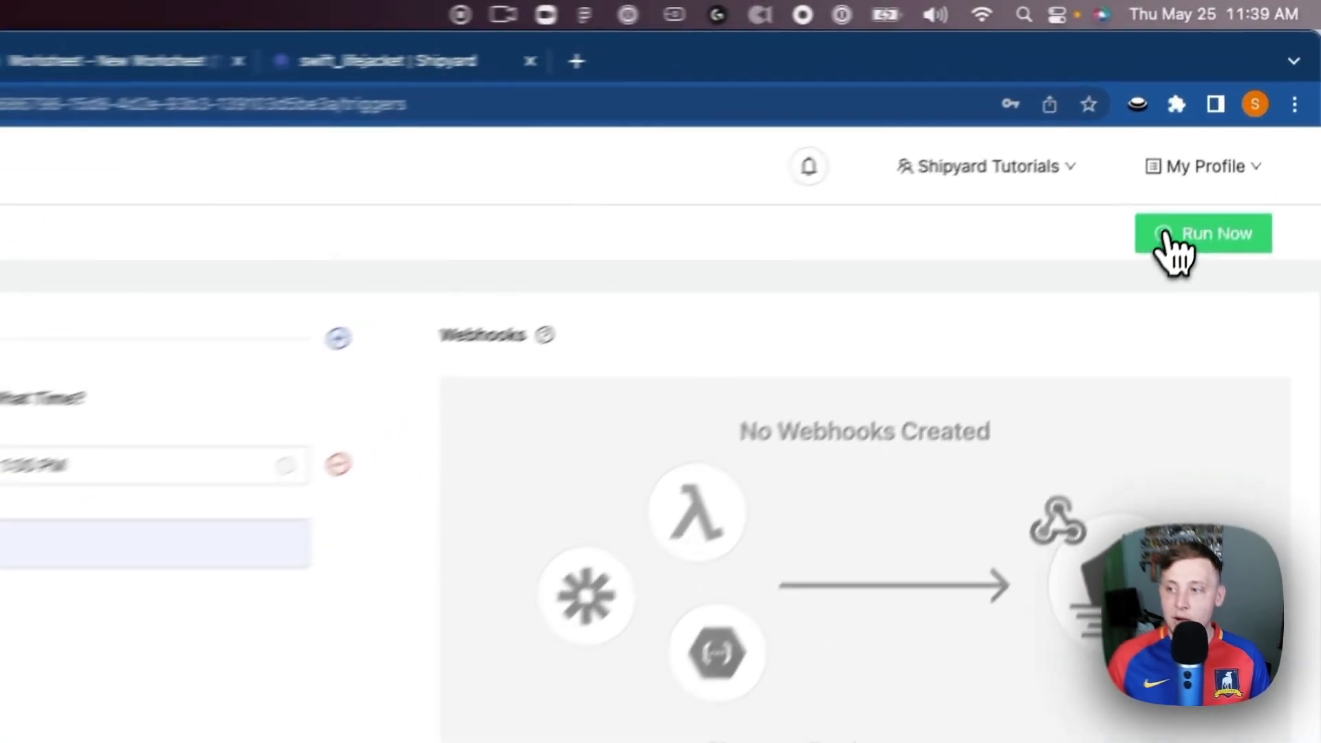
left_click(1245, 132)
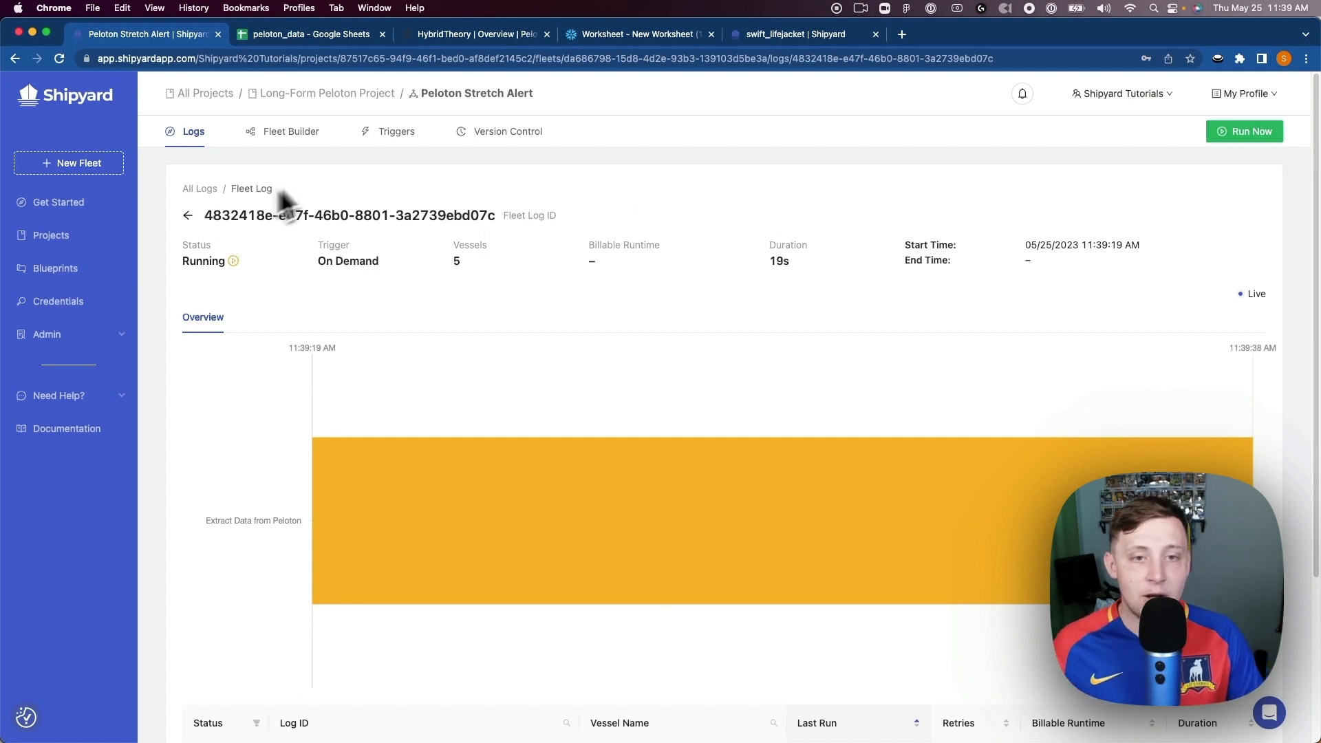
Compare Version 1 and Version 2 of the fleet with the latest version in its version history
left_click(498, 132)
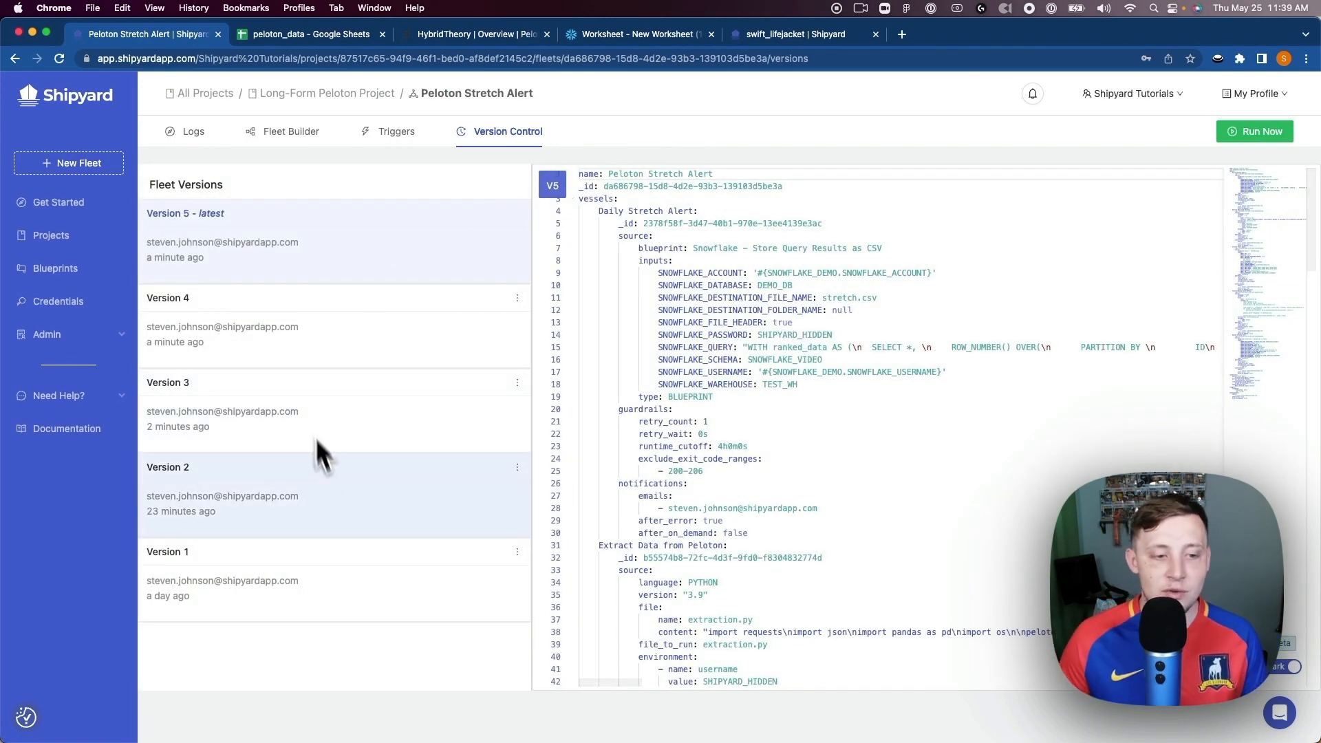
left_click(517, 552)
left_click(530, 543)
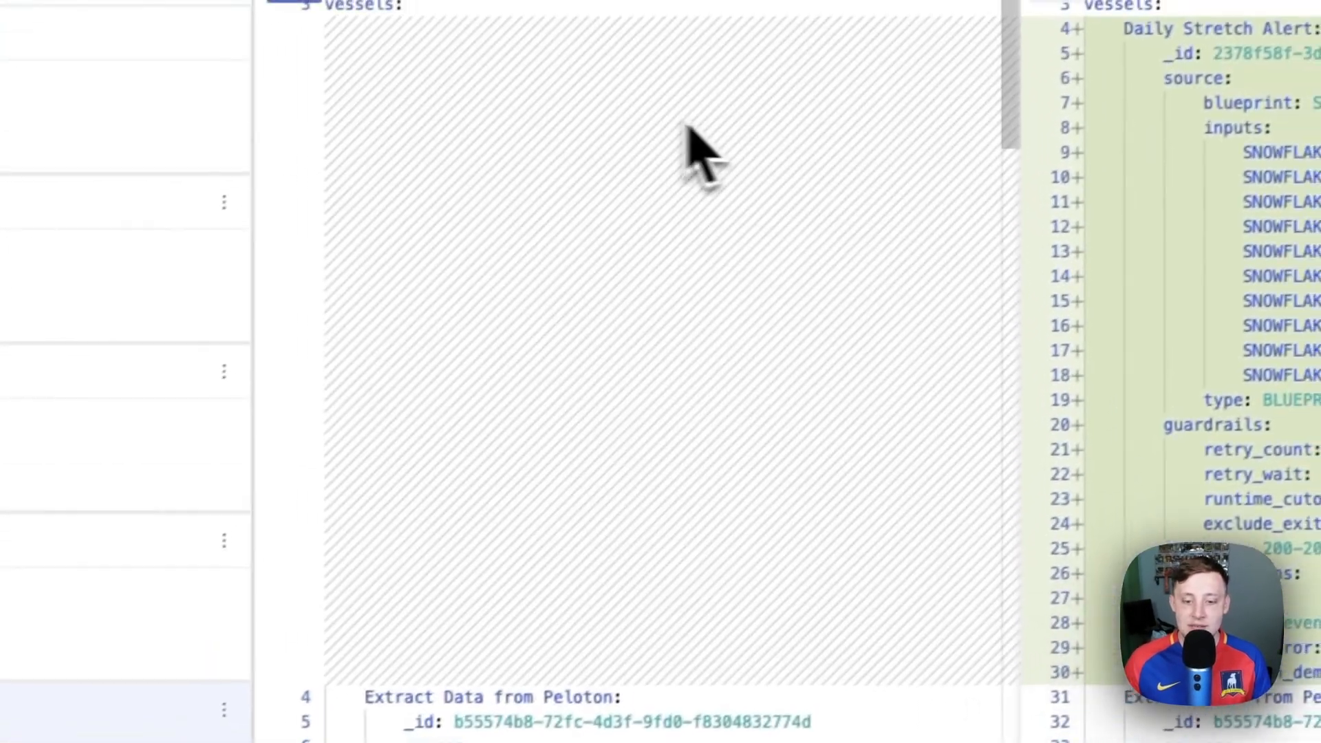
scroll(701, 152, "down", 5)
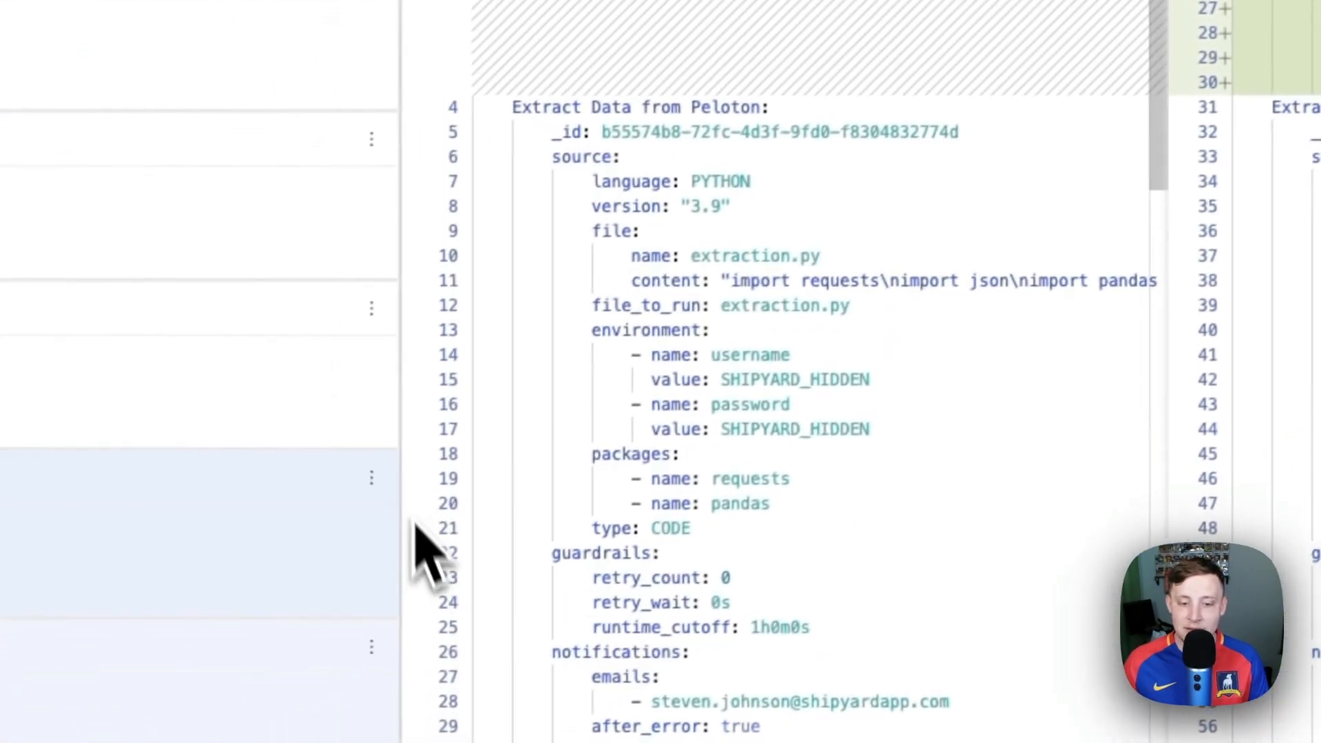
left_click(267, 524)
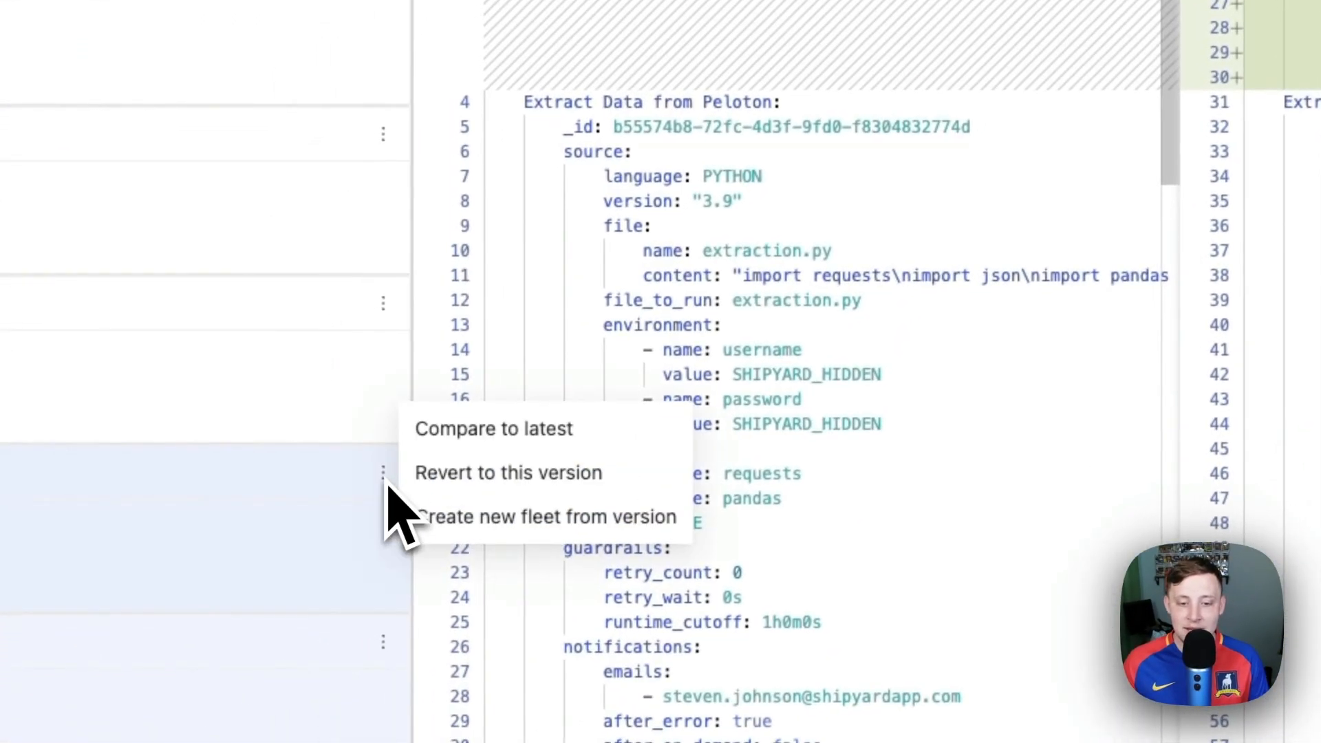
left_click(403, 485)
scroll(712, 351, "down", 10)
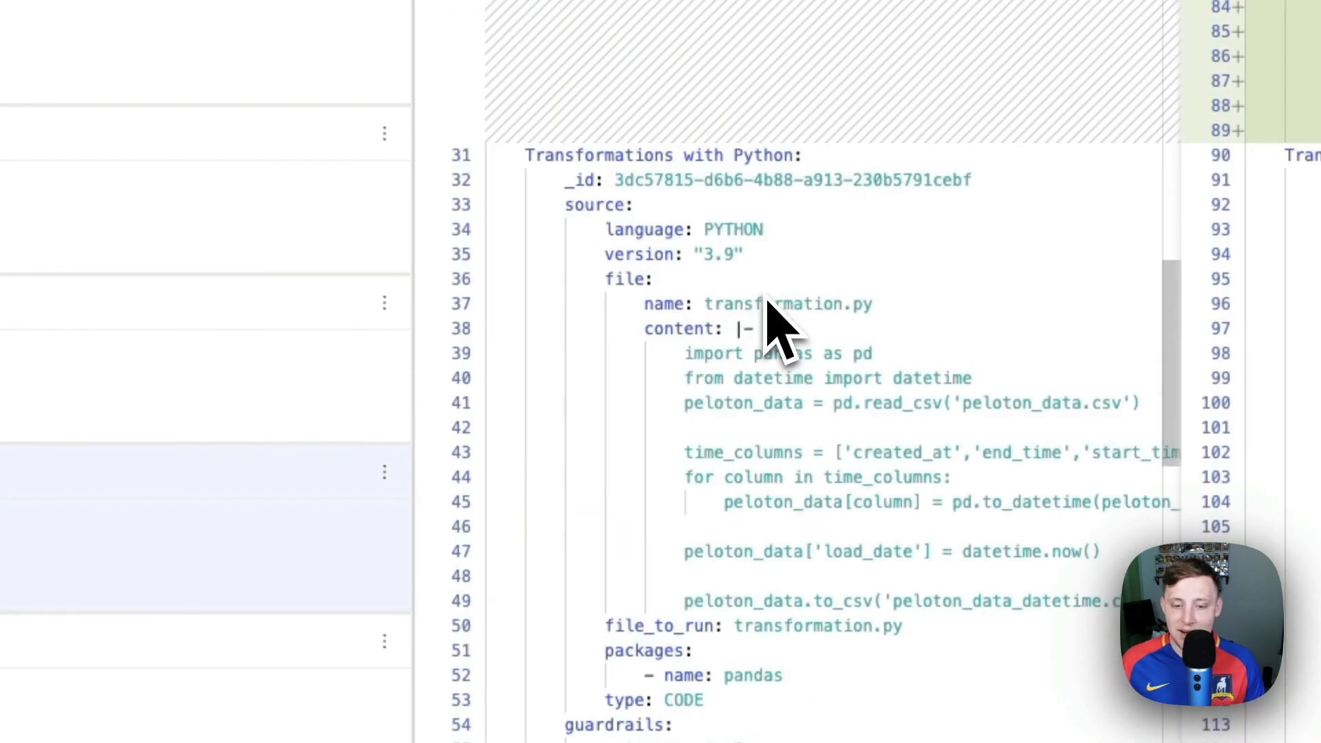
Compare Version 3 of the fleet with the latest version and bring up the options for Version 4
left_click(384, 302)
left_click(433, 265)
scroll(605, 294, "up", 10)
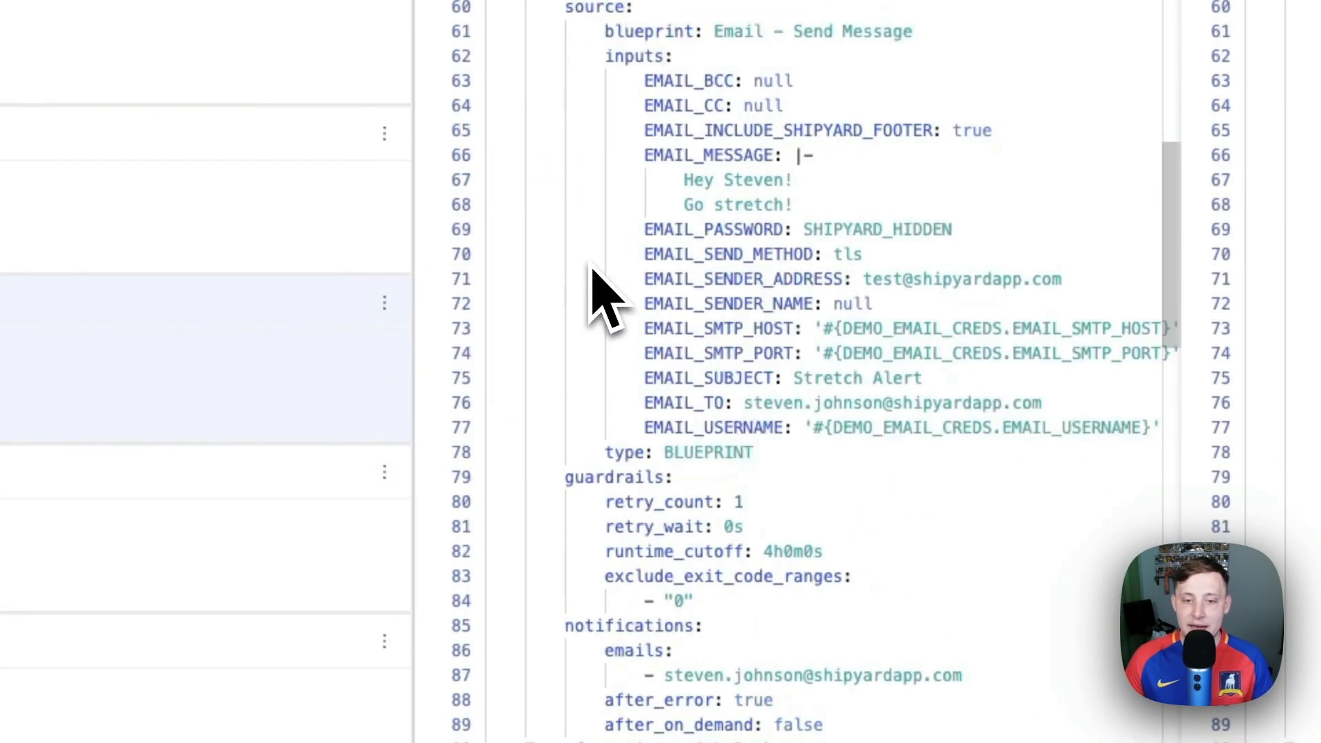
scroll(616, 231, "up", 10)
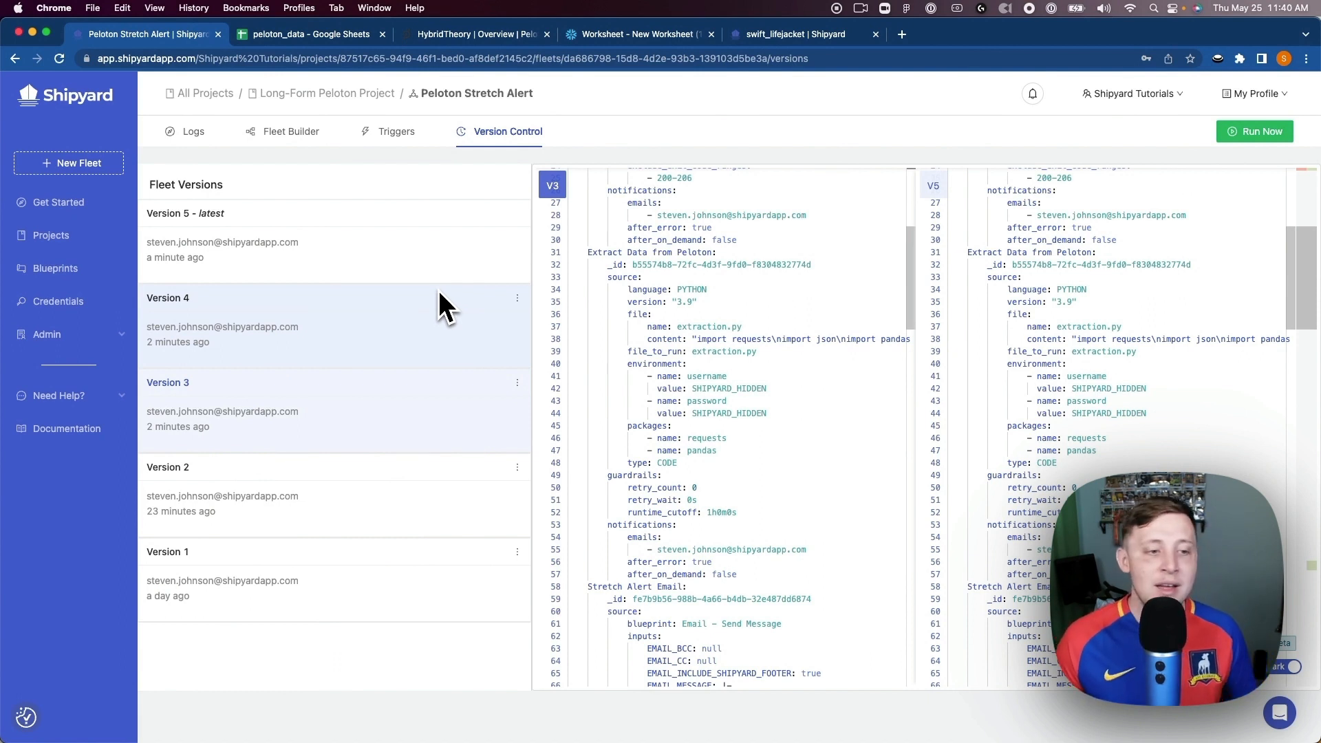
left_click(517, 298)
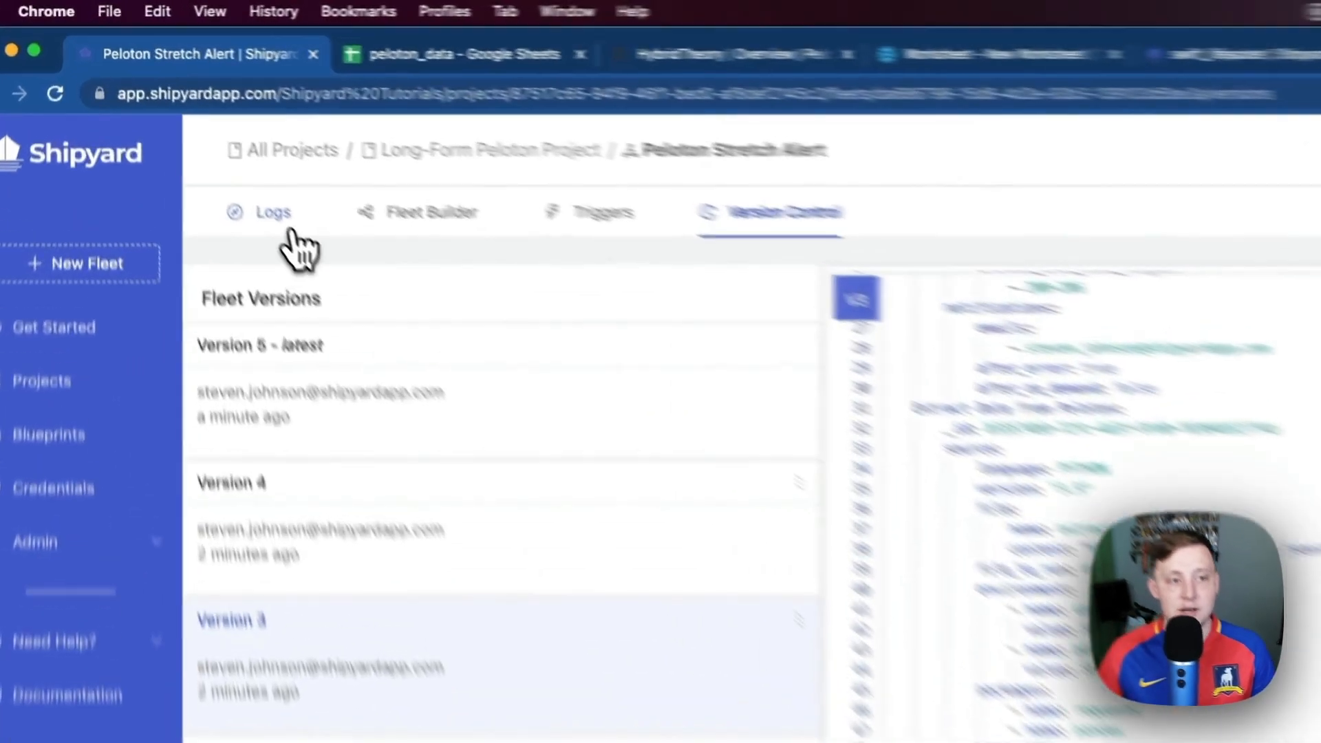
Inspect the on-demand run's fleet log and view the output of its Daily Stretch Alert vessel
left_click(193, 132)
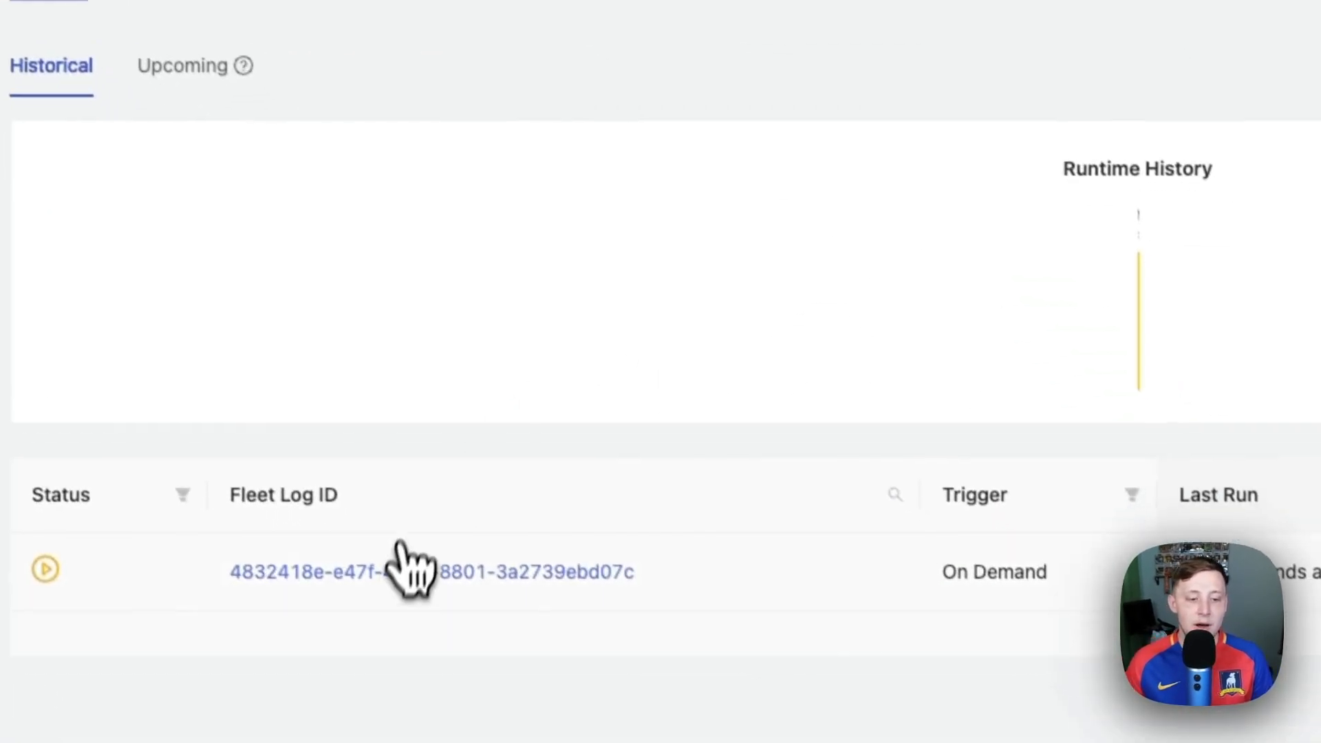
left_click(405, 560)
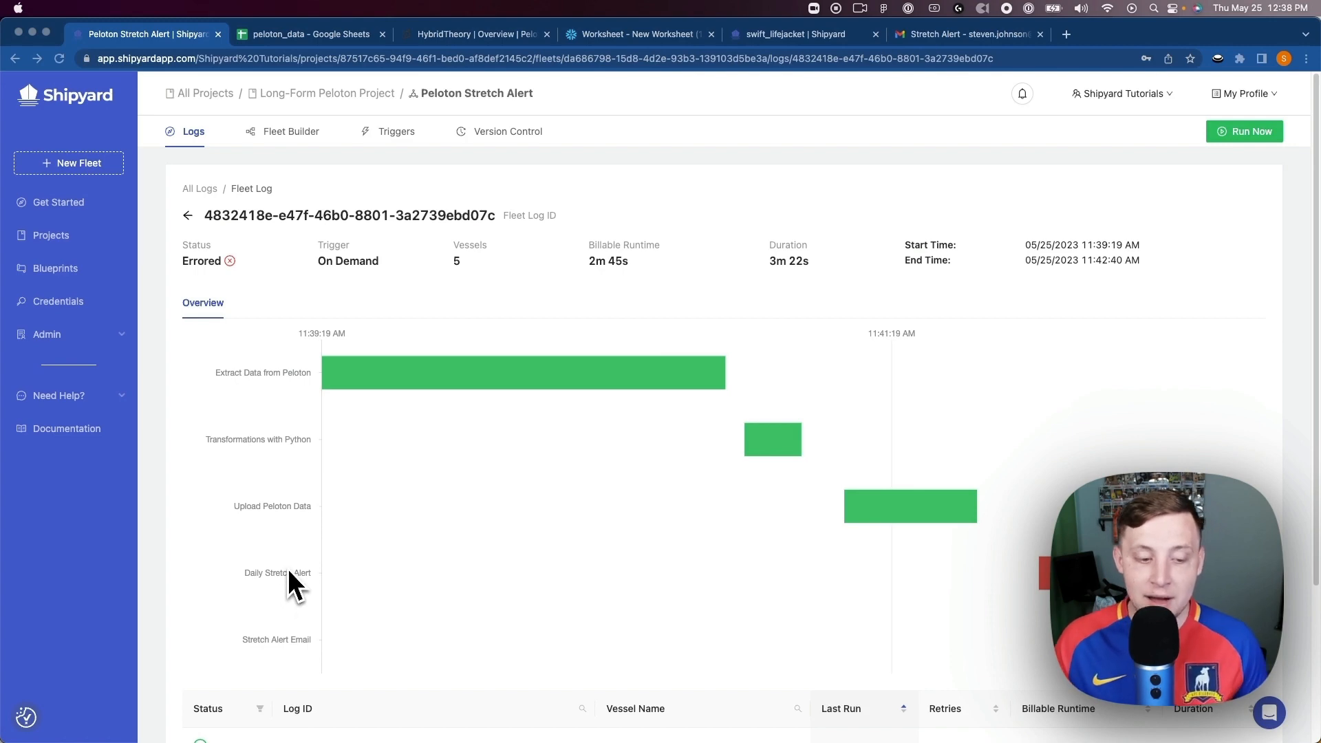
scroll(441, 571, "down", 3)
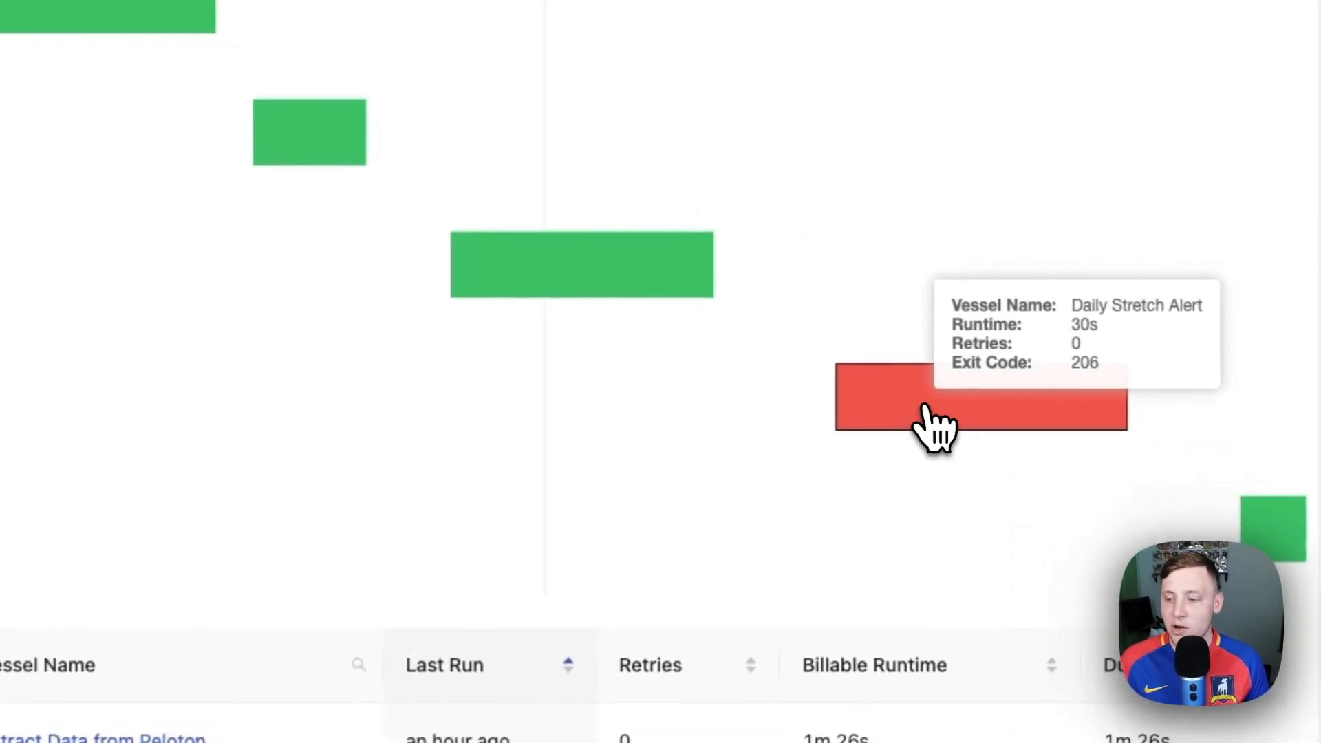
left_click(1085, 376)
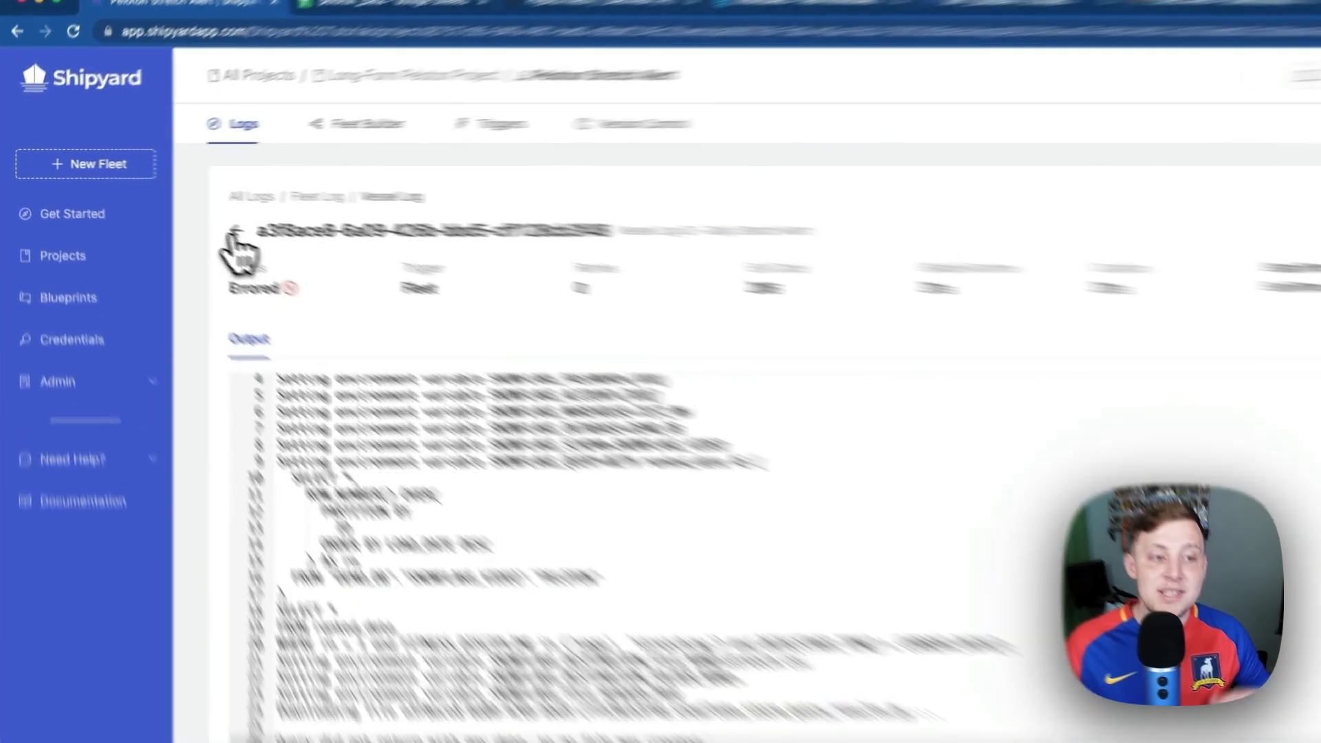
Return to the fleet log and view the Stretch Alert Email vessel's log
left_click(237, 251)
scroll(1067, 599, "down", 5)
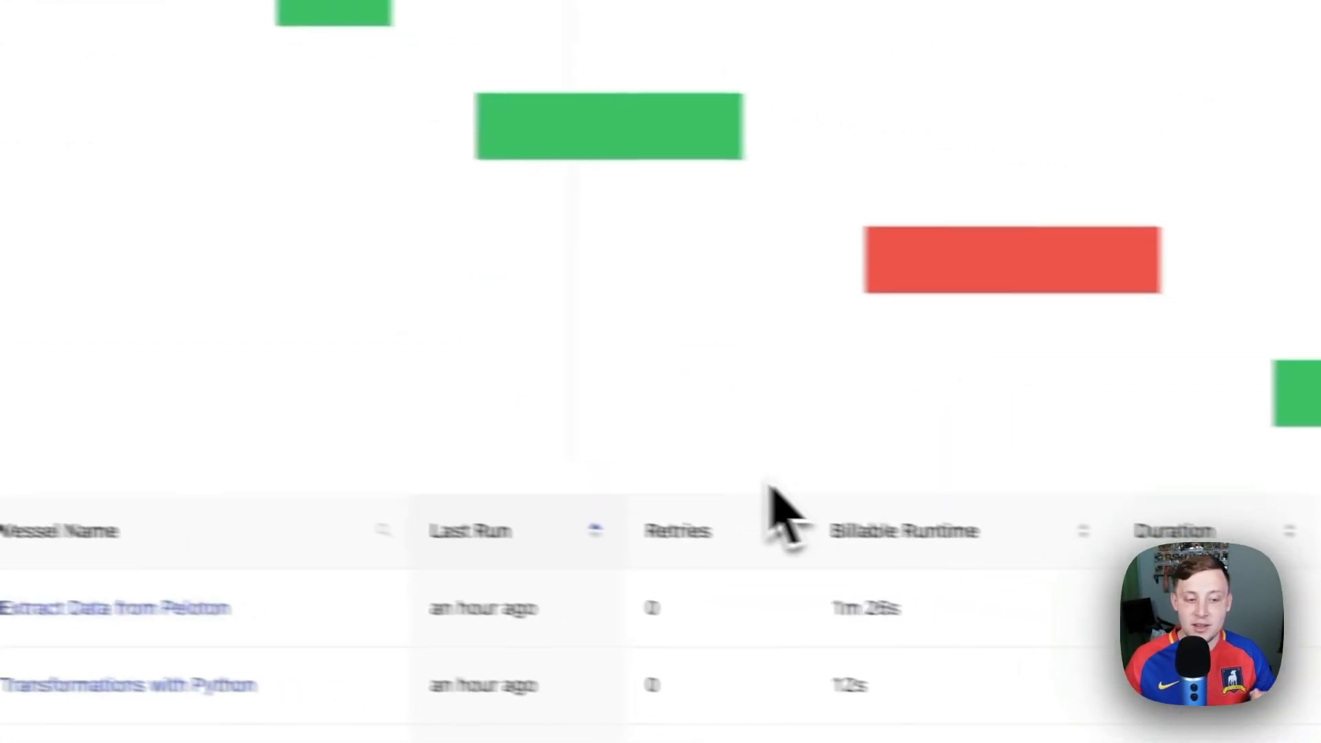
left_click(1209, 407)
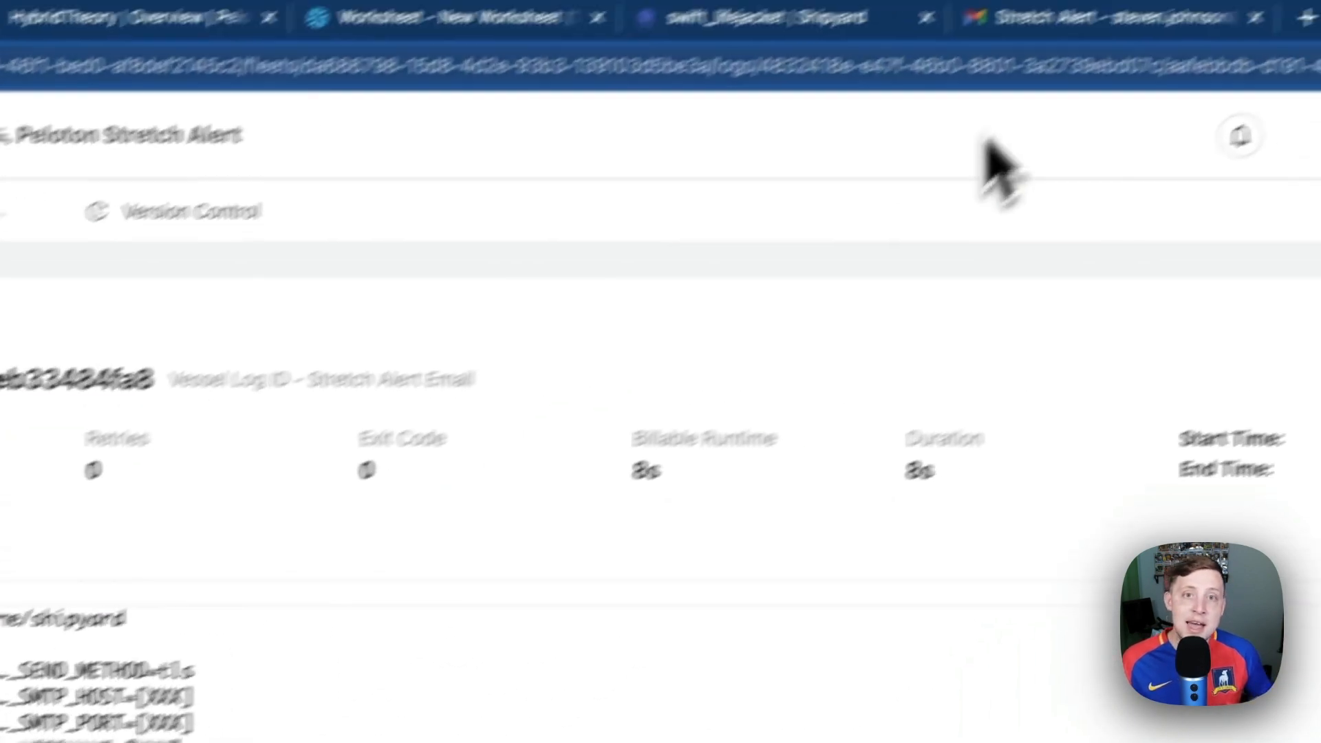
Switch to Gmail and read the Stretch Alert message from the inbox
left_click(1092, 25)
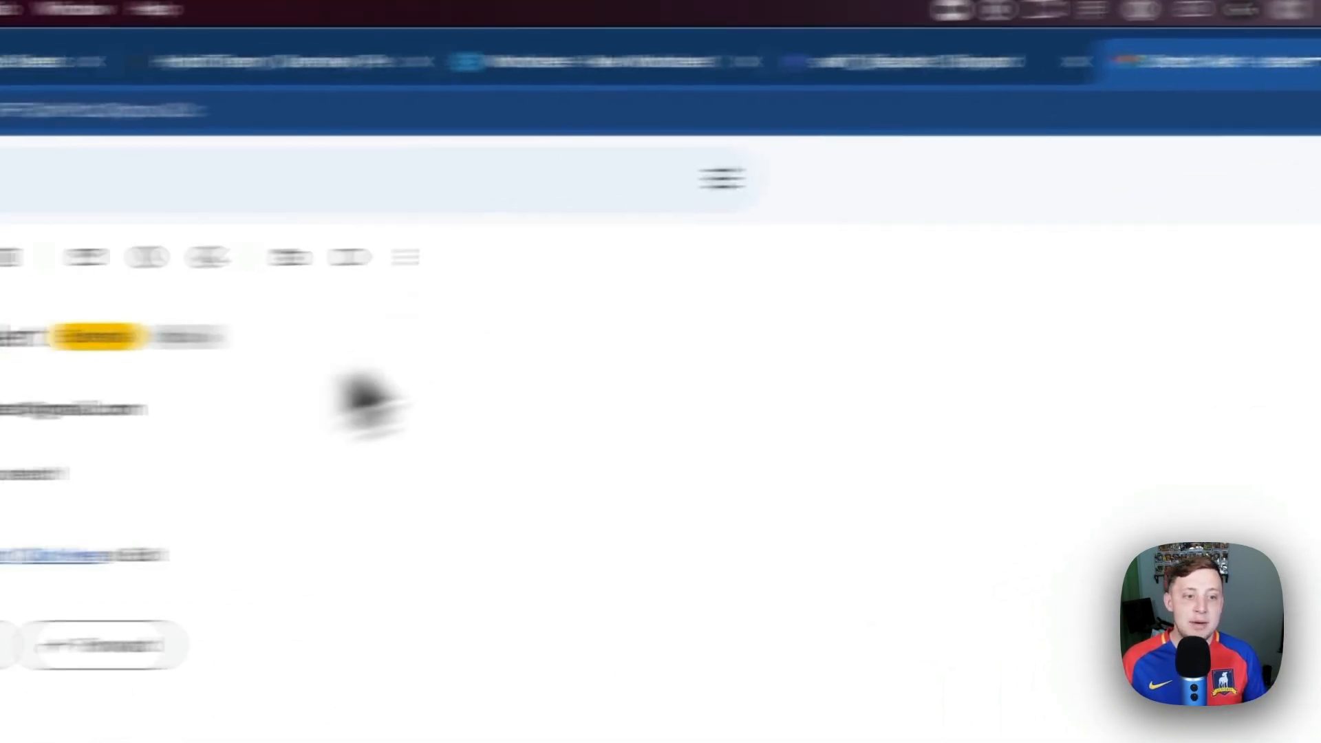
left_click(65, 350)
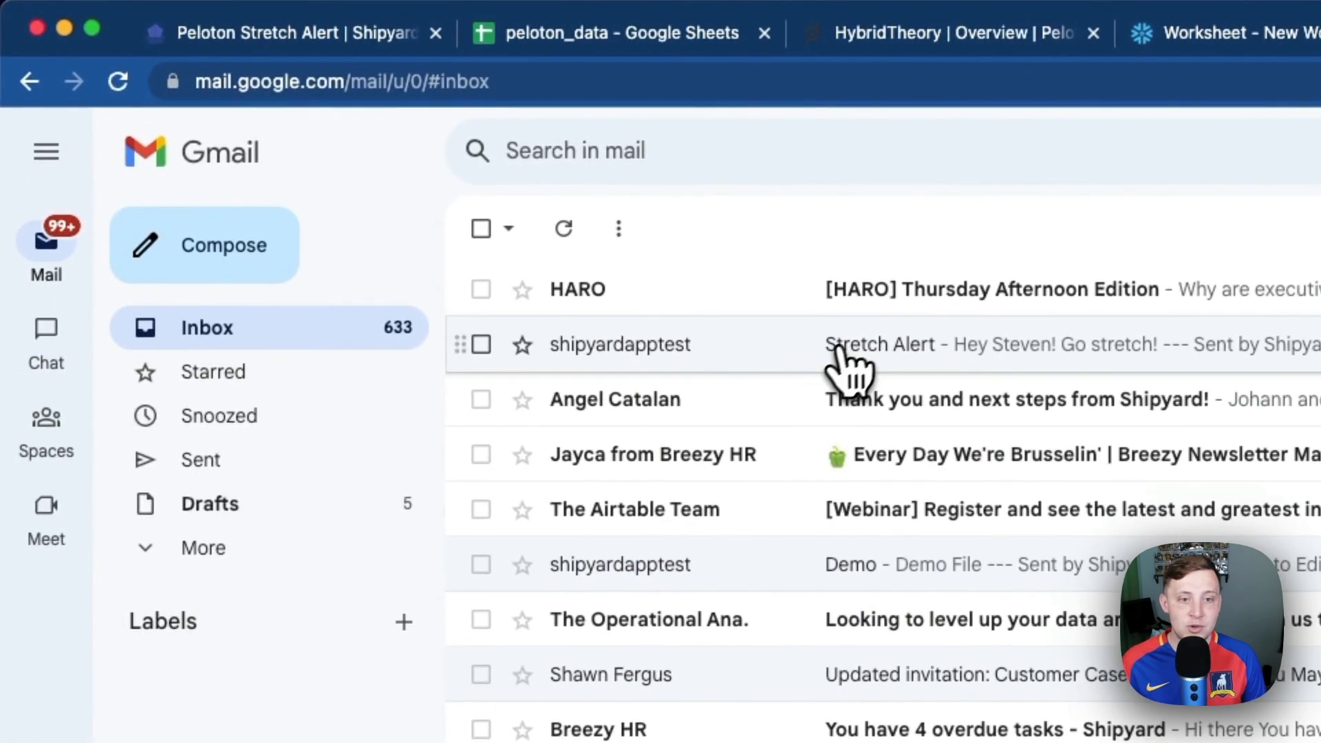
left_click(564, 388)
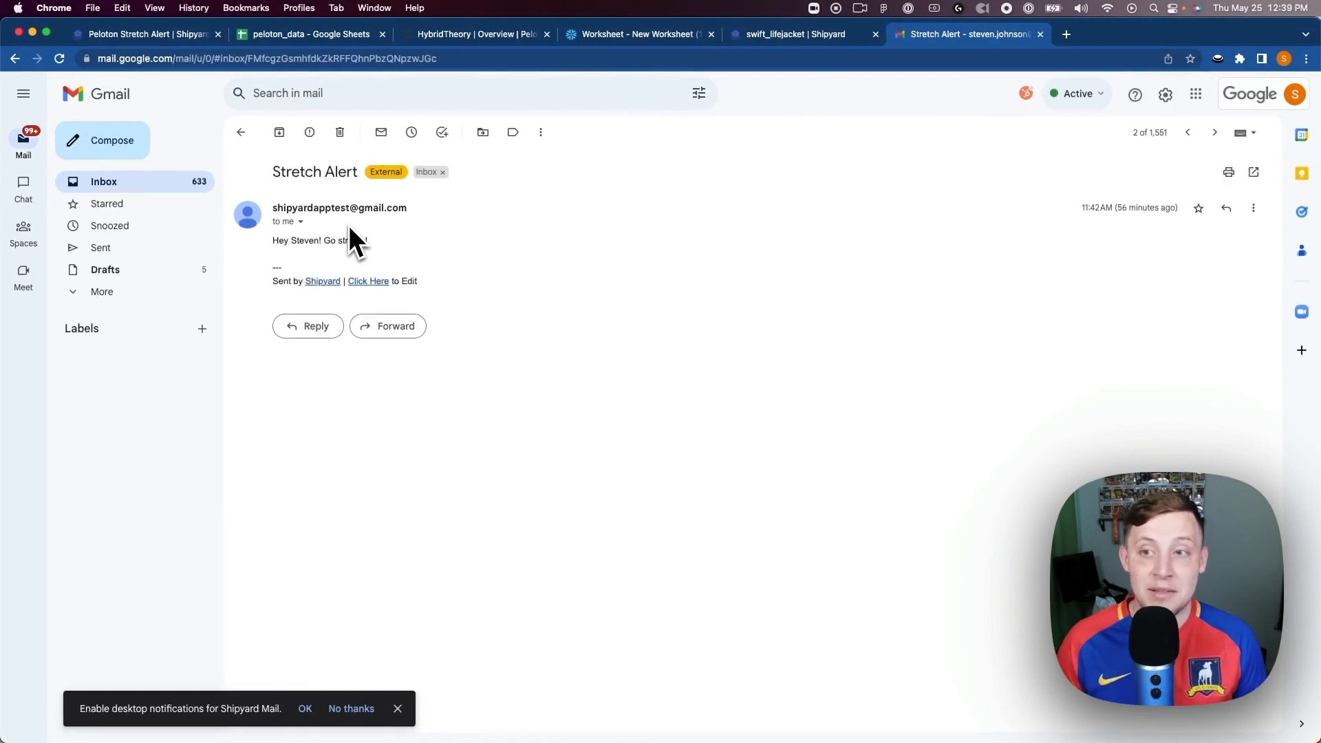
Switch back to Shipyard and review the fleet's vessel sequence from Extract Data from Peloton through Daily Stretch Alert
left_click(151, 34)
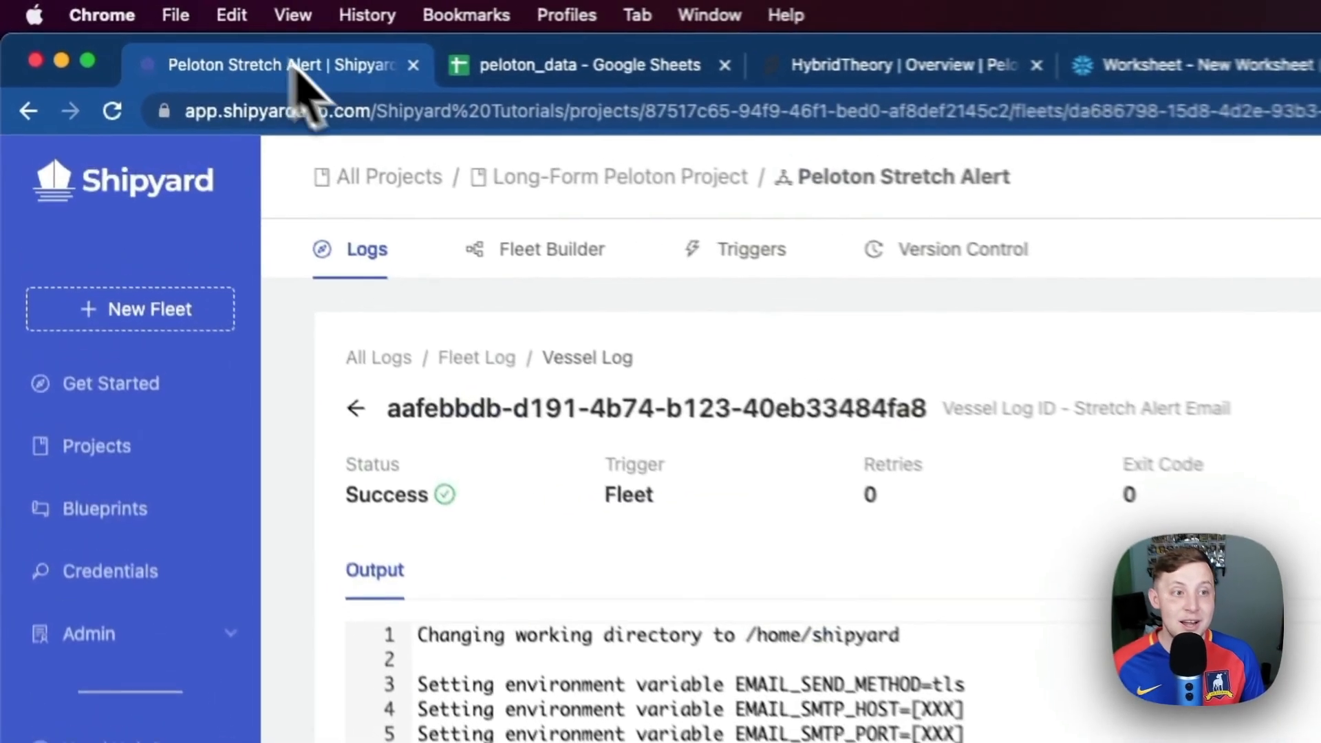
left_click(273, 134)
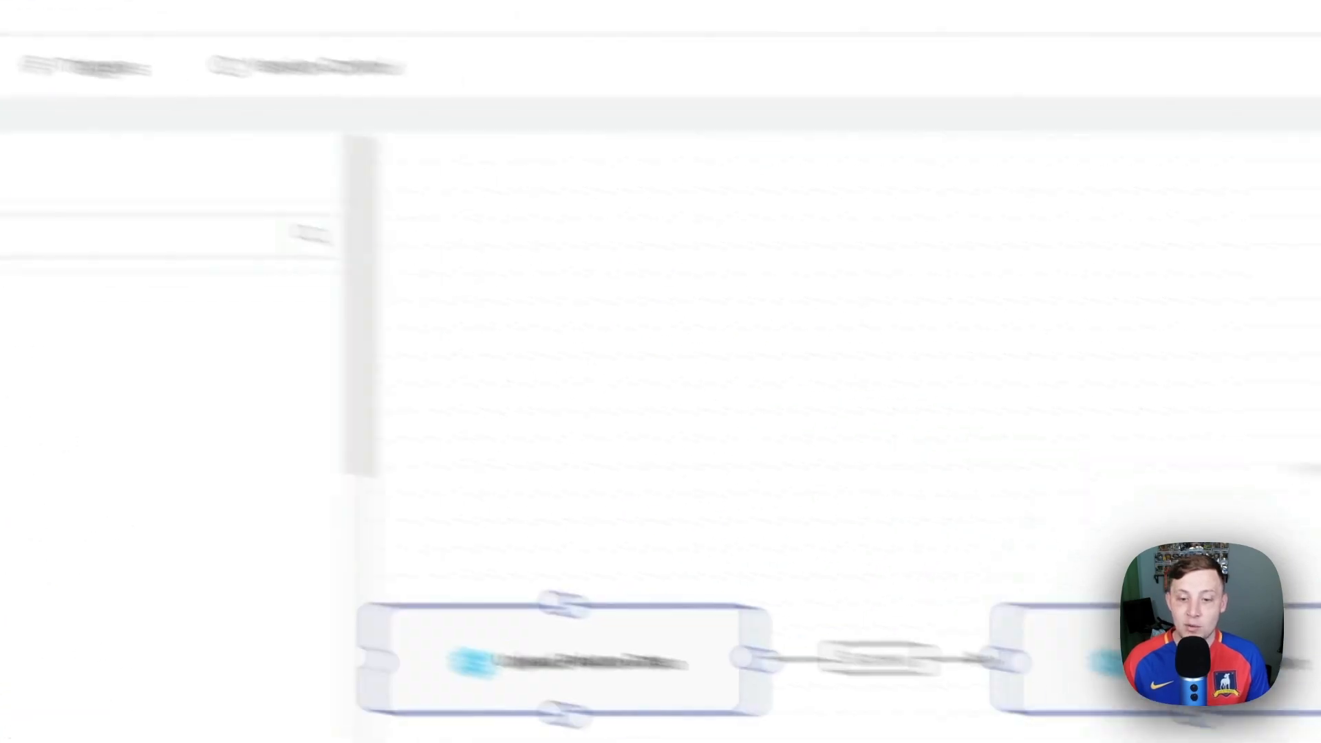
left_click_drag(820, 399, 1179, 390)
mouse_move(648, 350)
left_mouse_down()
mouse_move(1023, 365)
mouse_move(999, 351)
left_mouse_up()
left_click_drag(899, 337, 1114, 339)
left_click_drag(584, 313, 888, 296)
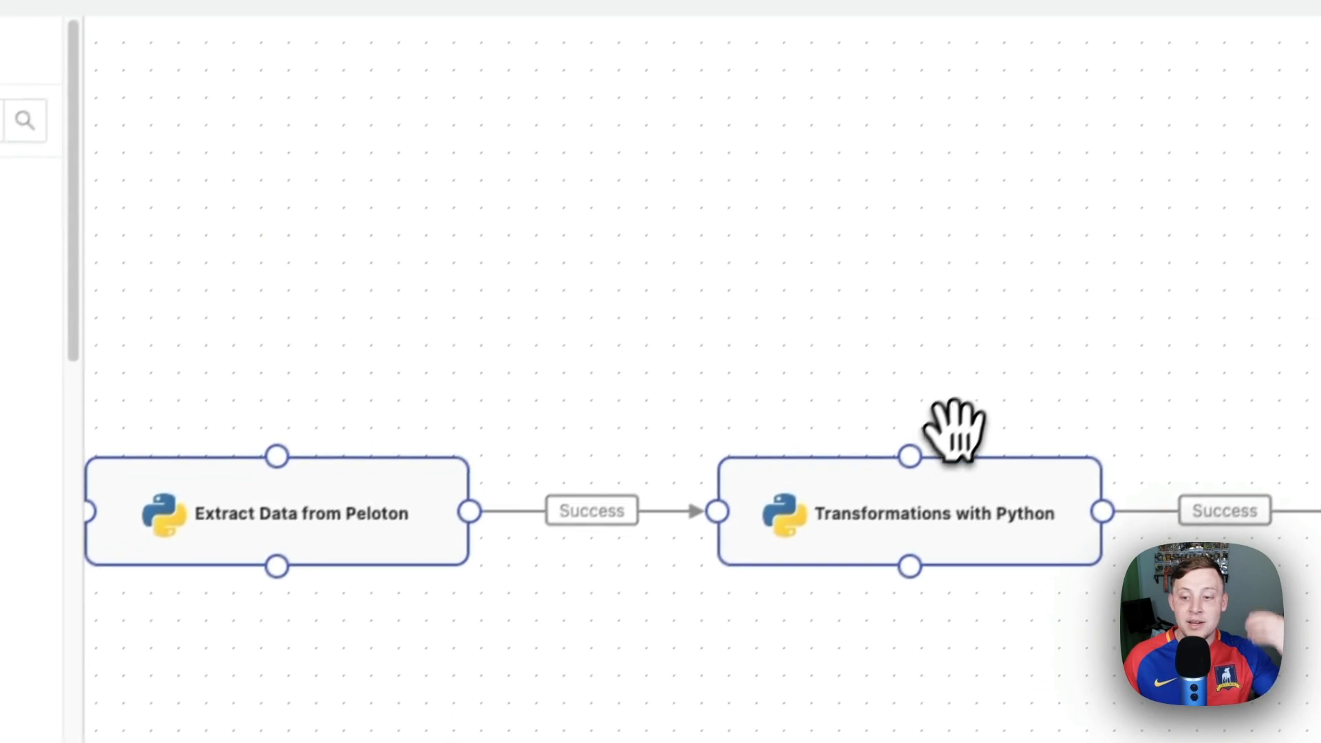
left_click_drag(957, 351, 440, 255)
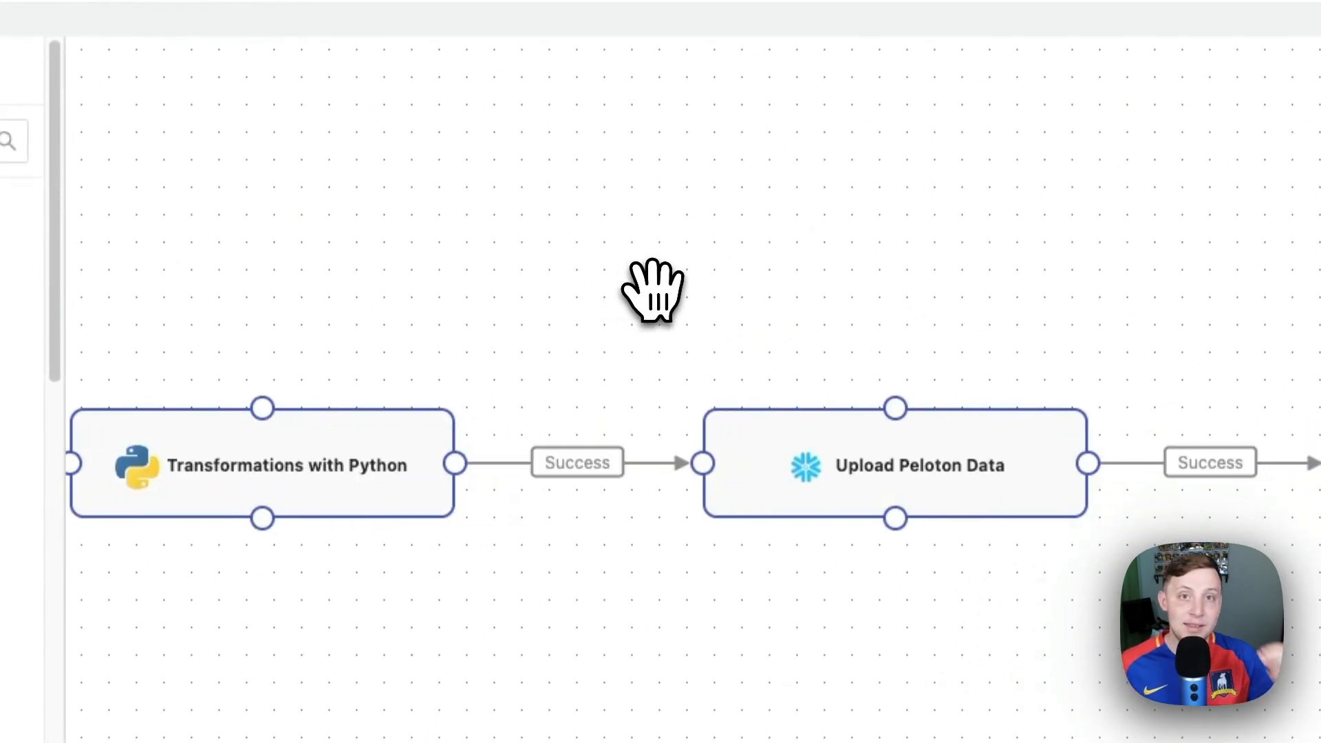
left_click_drag(802, 294, 472, 264)
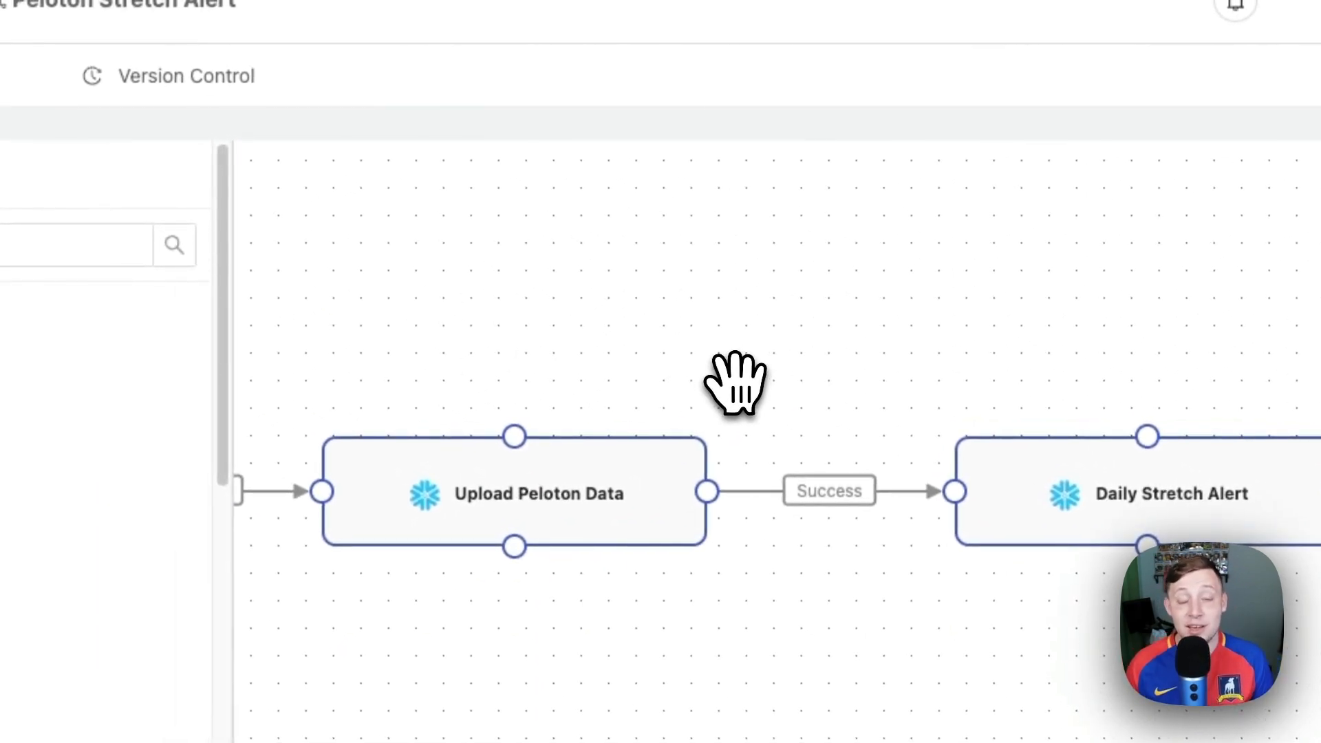
left_click_drag(819, 331, 539, 287)
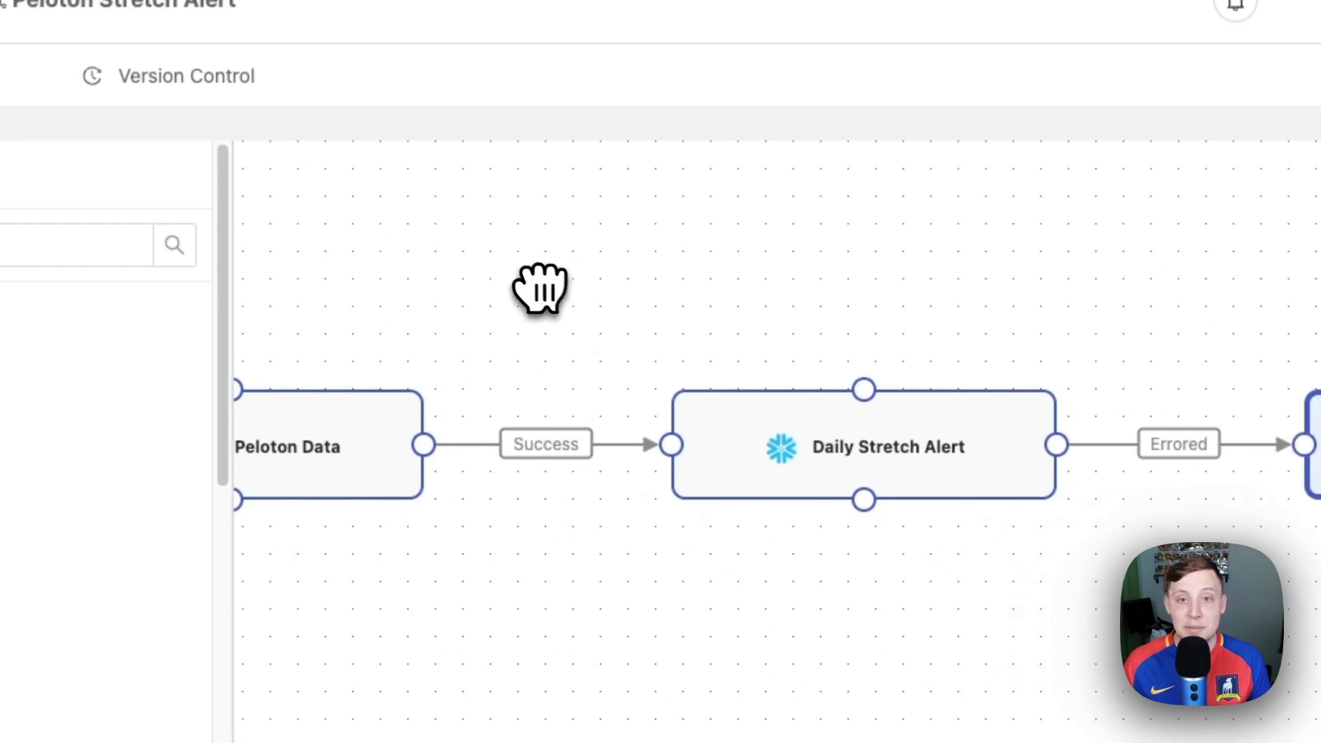